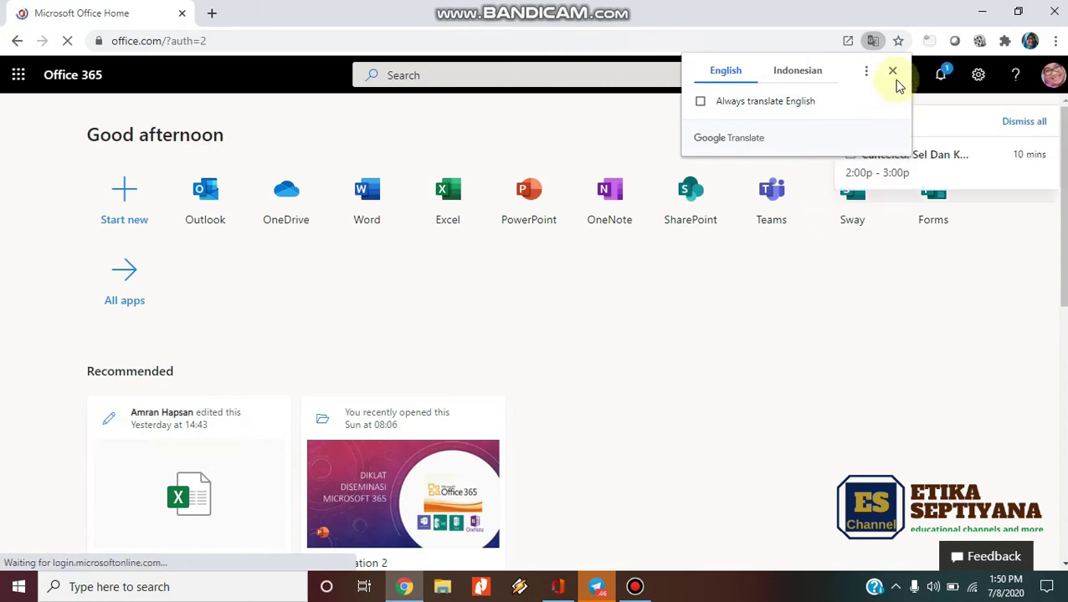
Dismiss all reminders on the Office home page, then open Forms and translate its page into Indonesian
{"action": "left_click", "coordinate": [893, 72]}
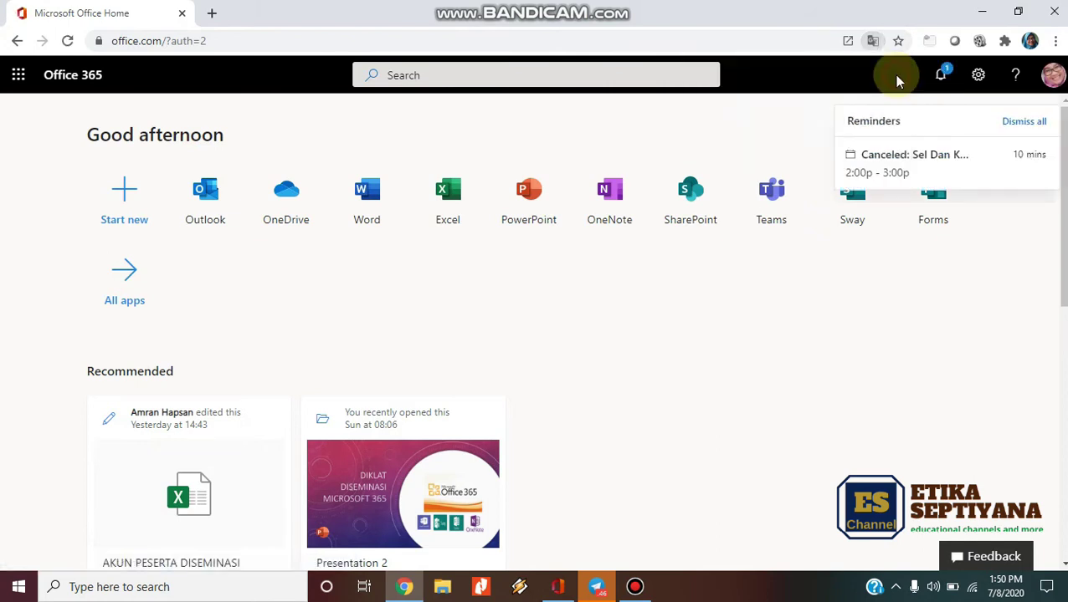
{"action": "left_click", "coordinate": [1022, 123]}
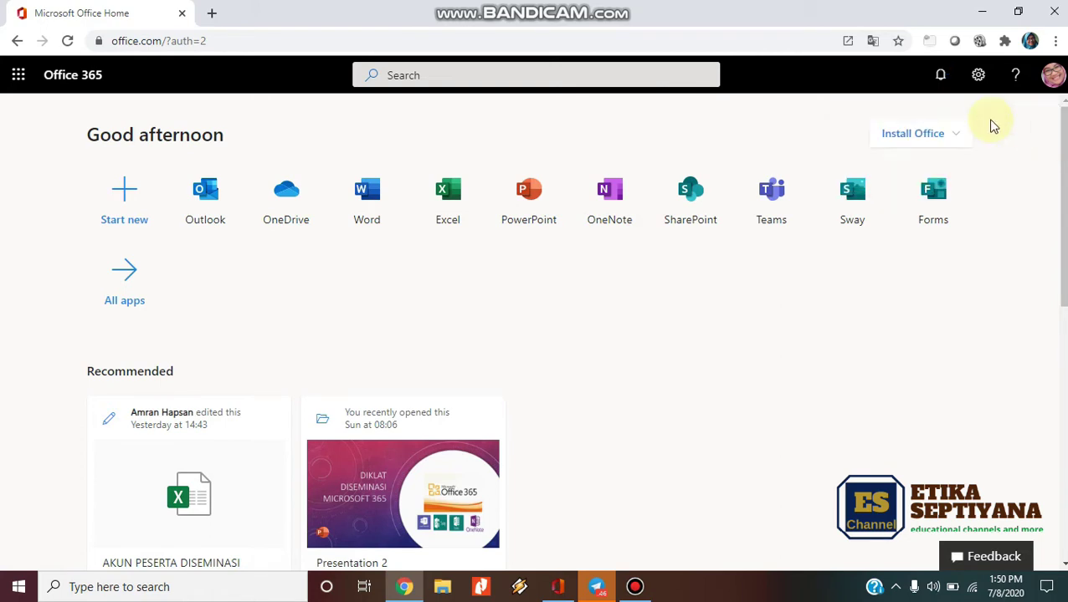
{"action": "left_click", "coordinate": [939, 205]}
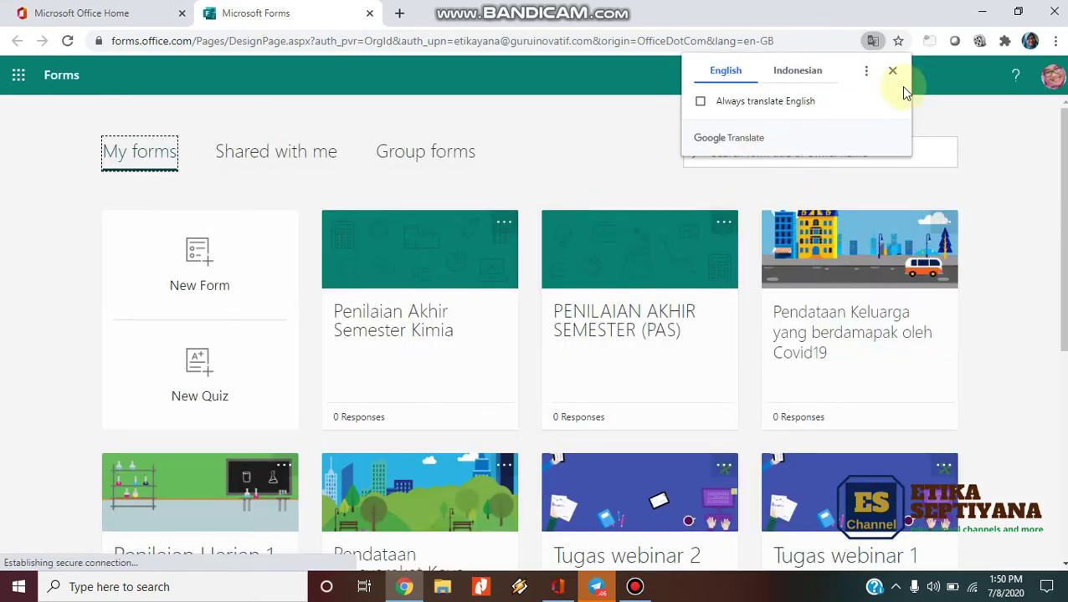
{"action": "left_click", "coordinate": [799, 71]}
{"action": "left_click", "coordinate": [892, 73]}
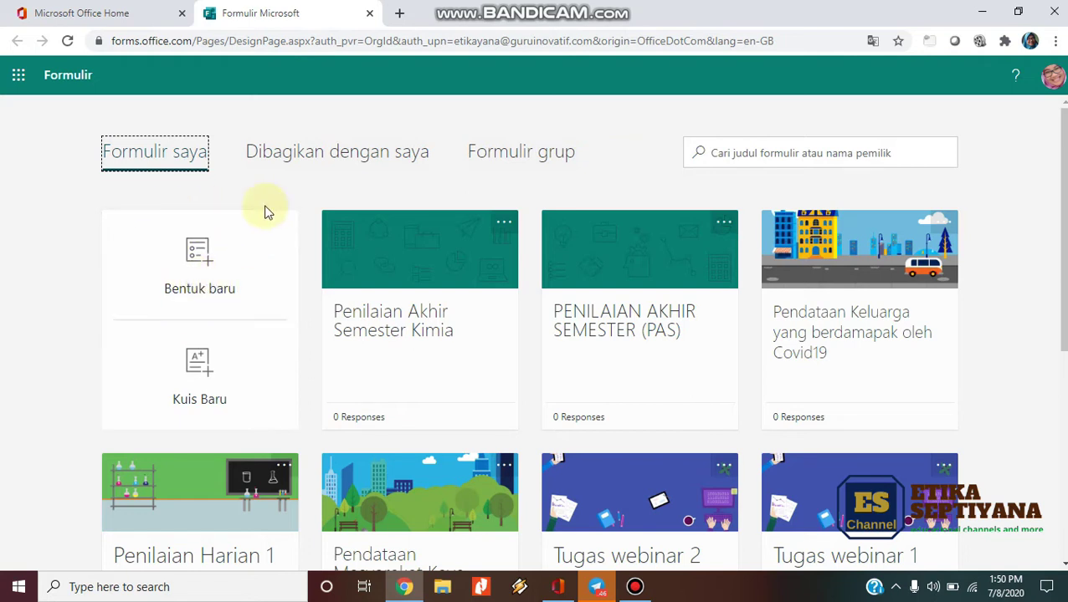
Create a new blank form and return to the list of own forms
{"action": "left_click", "coordinate": [217, 270]}
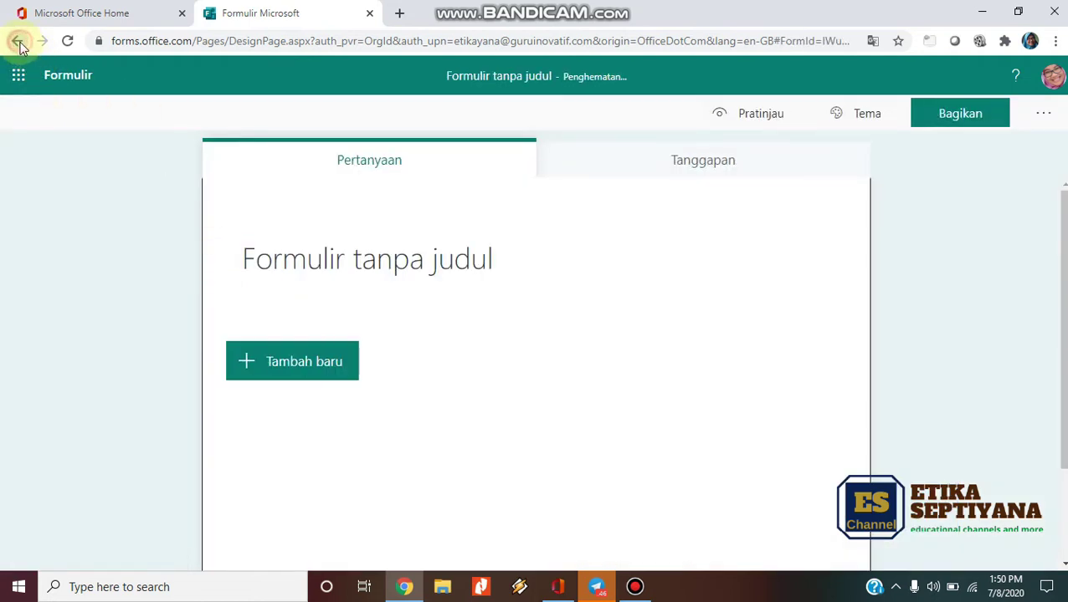
{"action": "left_click", "coordinate": [18, 41]}
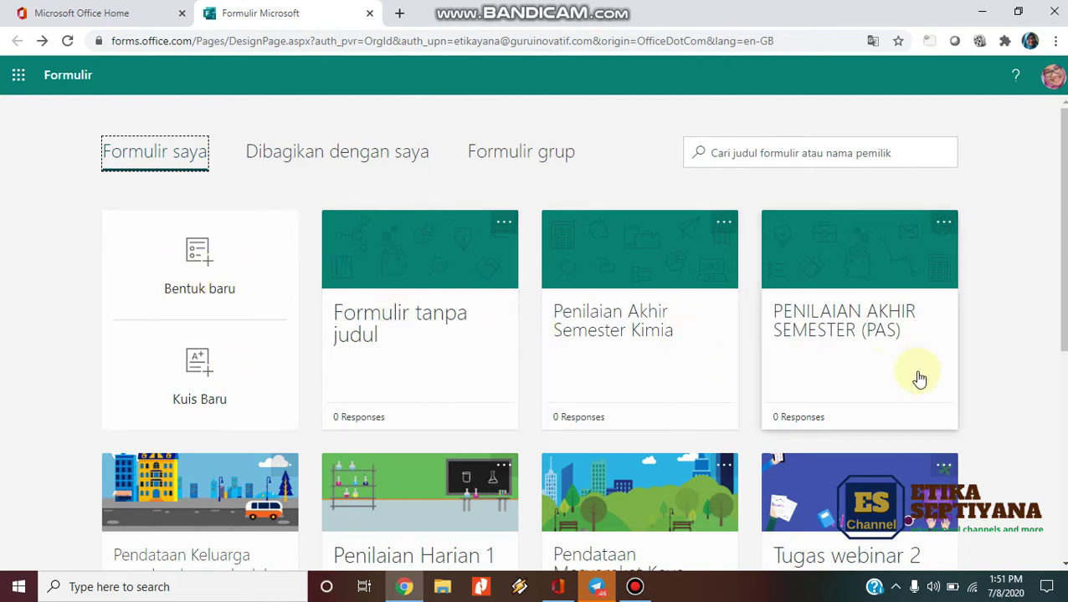
Open the existing form about families affected by Covid19 and correct its title to "Pendataan Keluarga yang berdampak oleh Covid19"
{"action": "scroll", "coordinate": [908, 383], "scroll_direction": "down", "scroll_amount": 3}
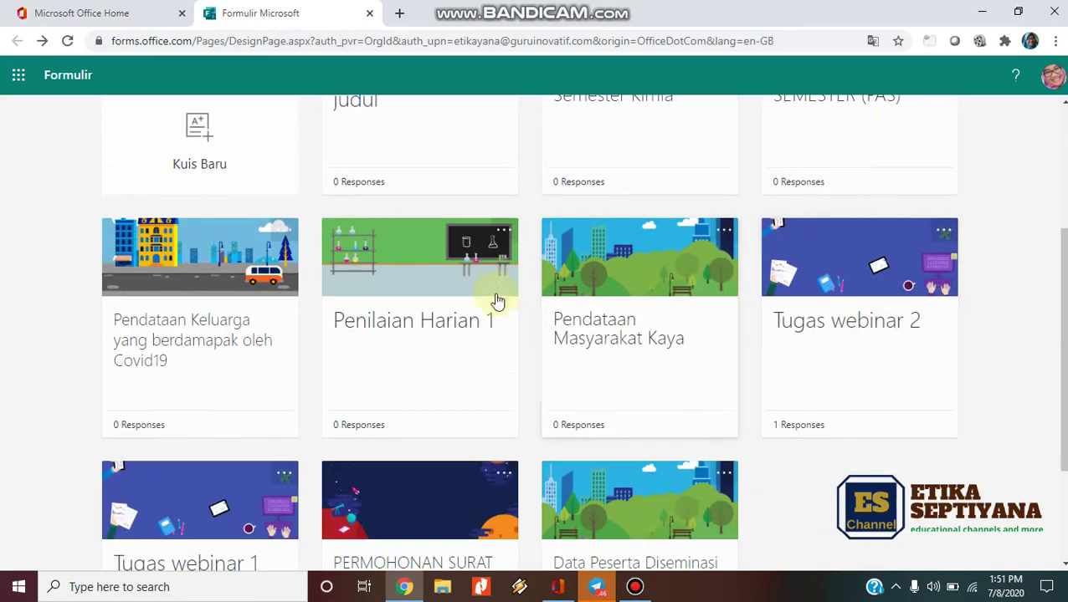
{"action": "scroll", "coordinate": [269, 321], "scroll_direction": "down", "scroll_amount": 2}
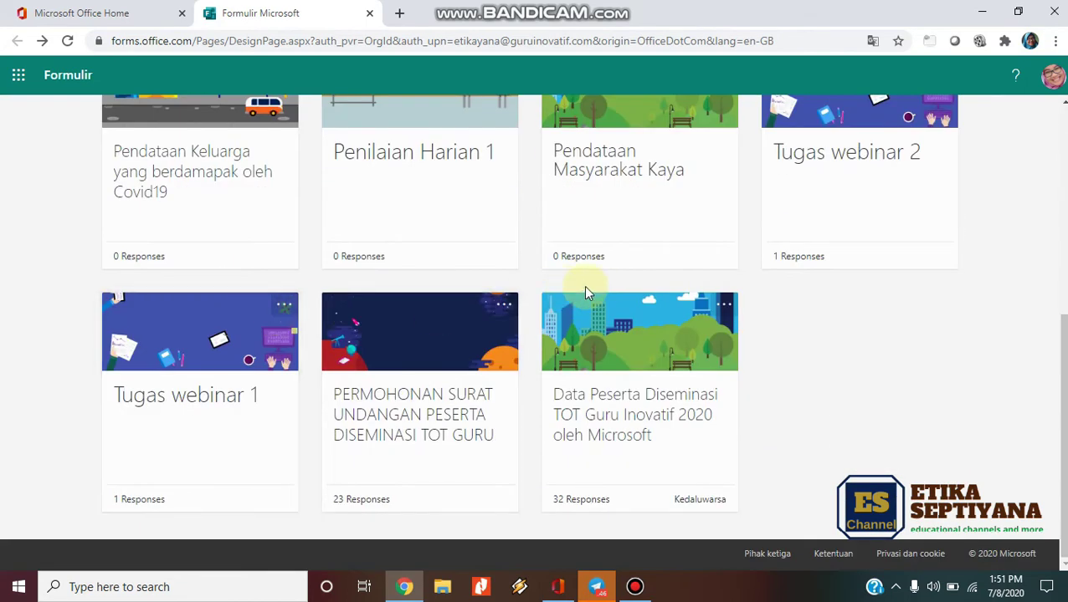
{"action": "scroll", "coordinate": [586, 293], "scroll_direction": "up", "scroll_amount": 2}
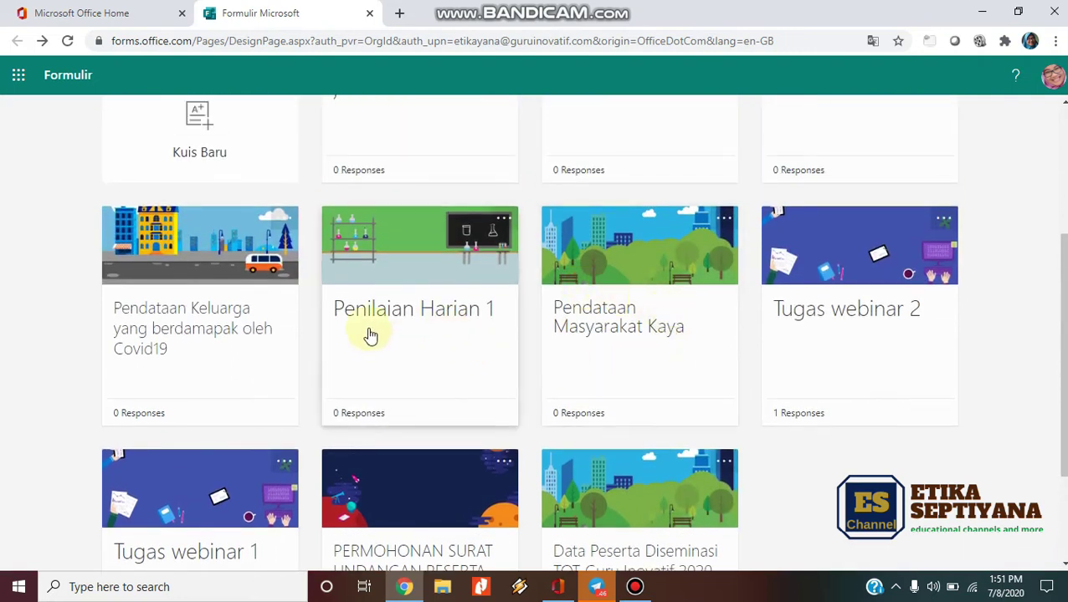
{"action": "left_click", "coordinate": [210, 311]}
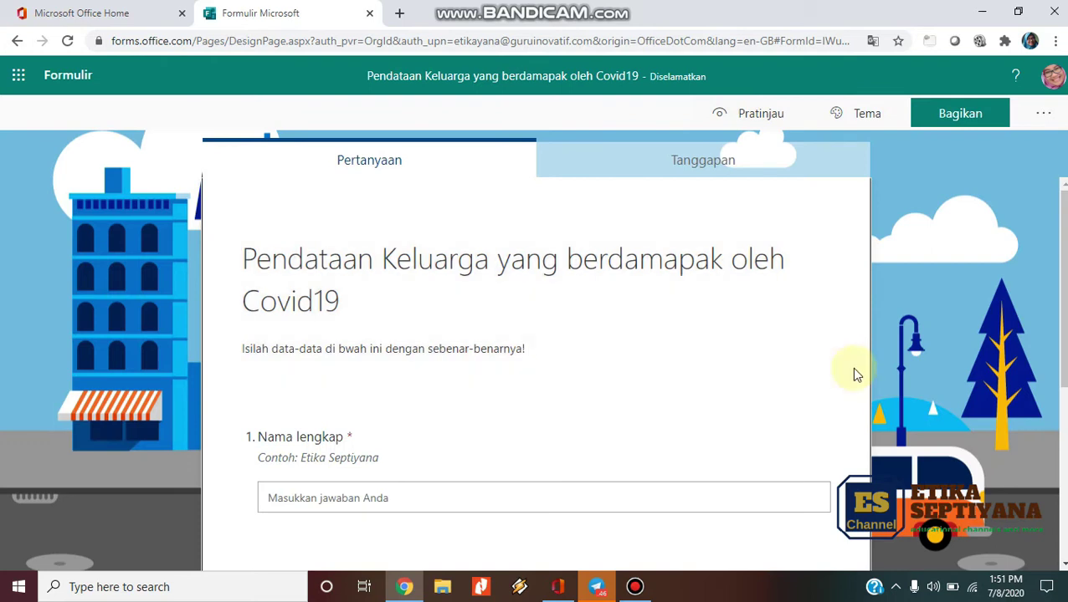
{"action": "left_click", "coordinate": [673, 264]}
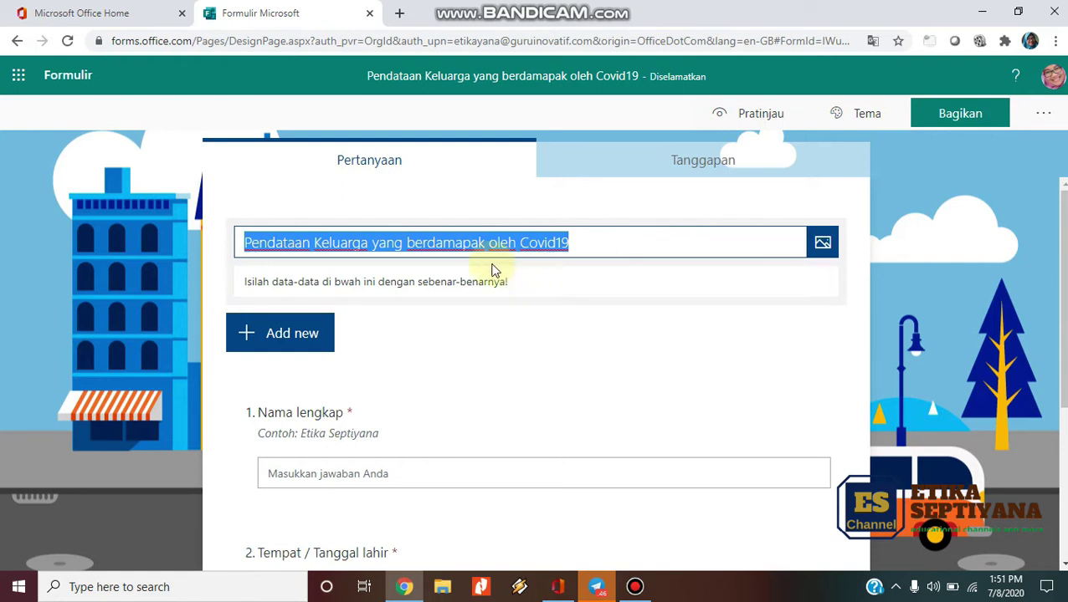
{"action": "left_click", "coordinate": [457, 243]}
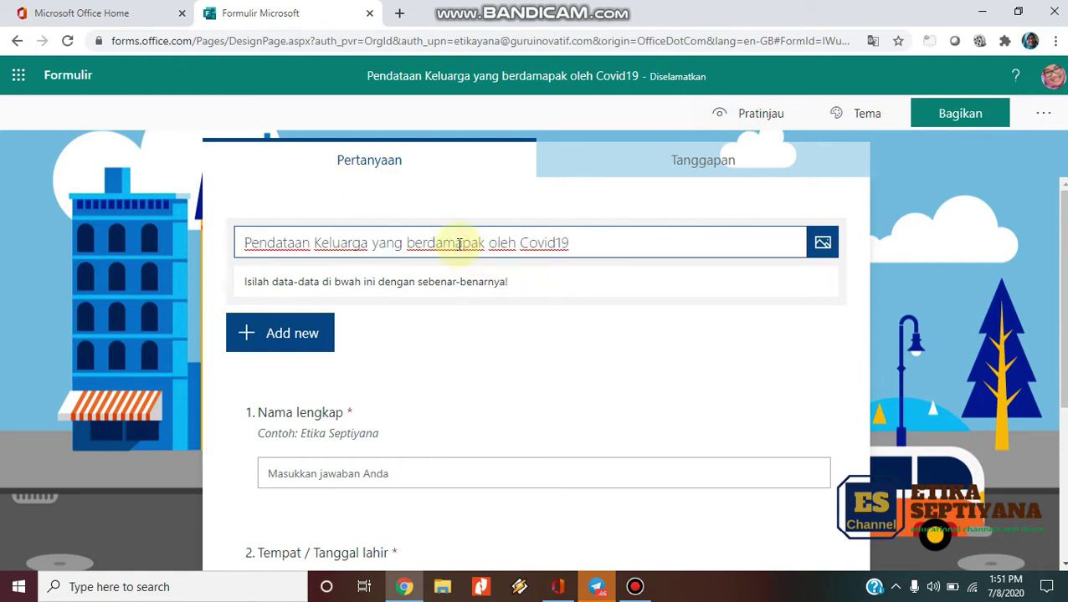
{"action": "key", "text": "BackSpace"}
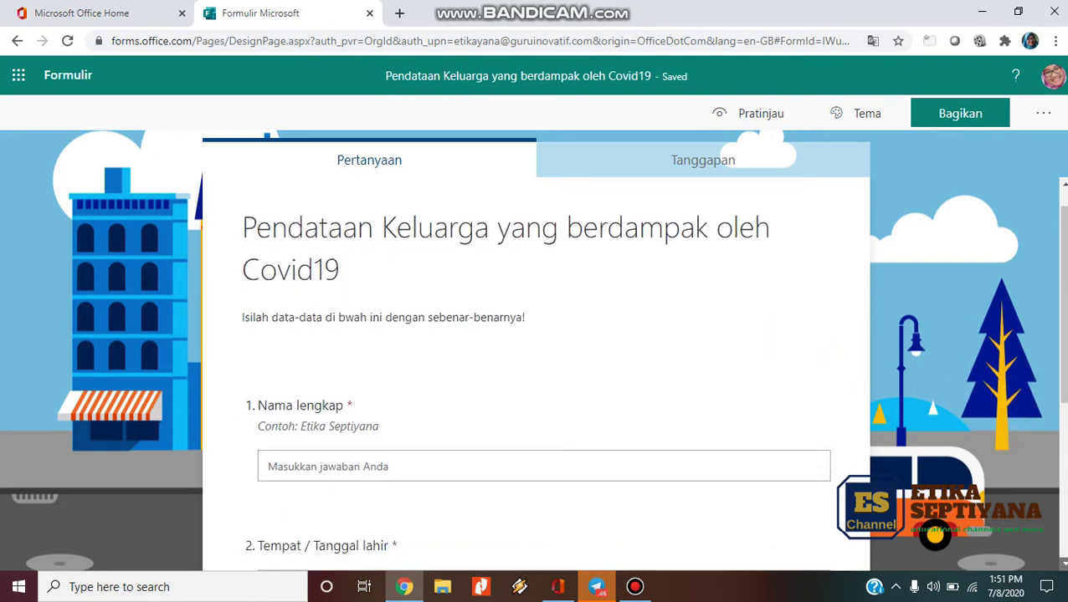
{"action": "scroll", "coordinate": [935, 536], "scroll_direction": "down", "scroll_amount": 5}
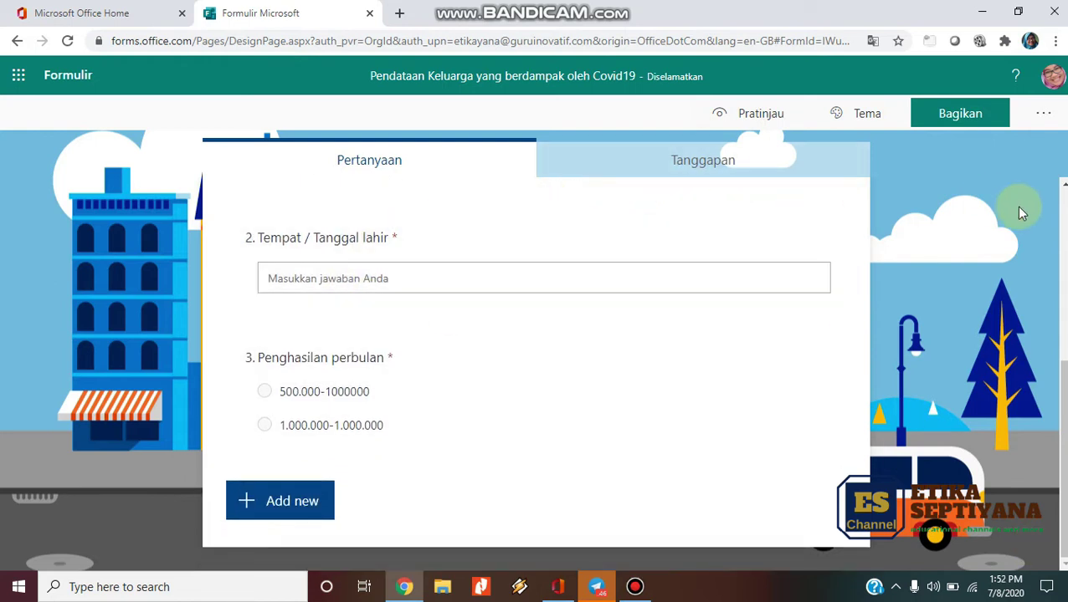
{"action": "scroll", "coordinate": [536, 352], "scroll_direction": "up", "scroll_amount": 5}
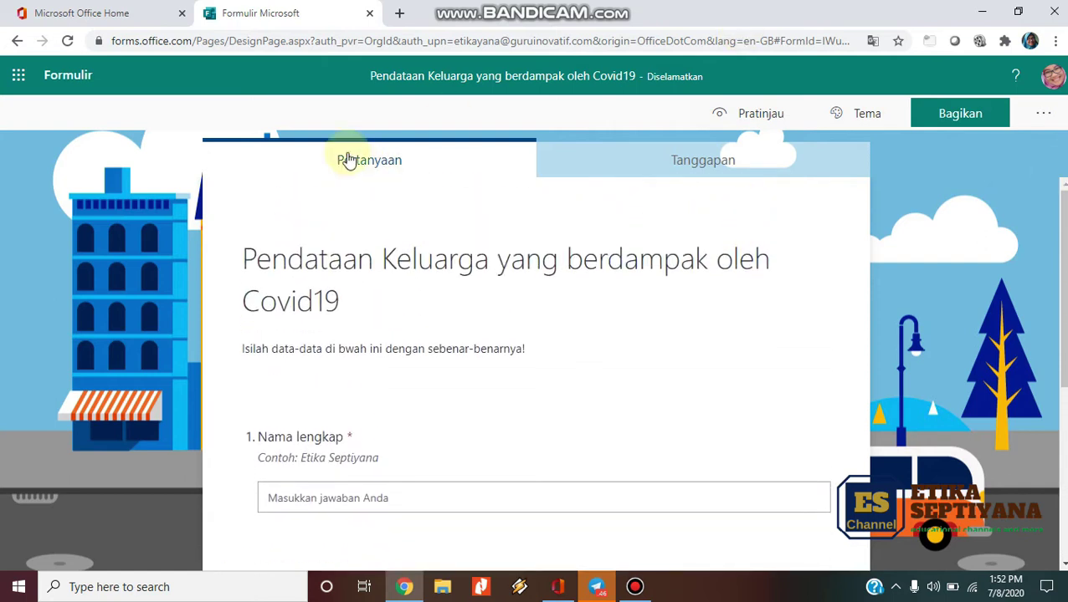
Return to the forms list and create a new quiz titled "Penilaian Semester Kimia"
{"action": "left_click", "coordinate": [17, 40]}
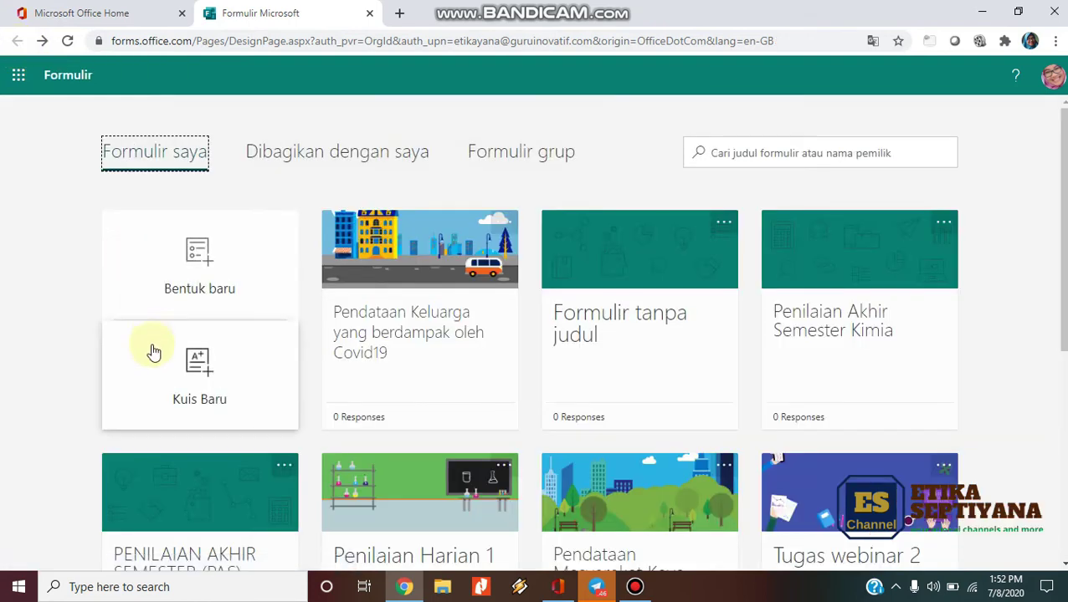
{"action": "left_click", "coordinate": [202, 371]}
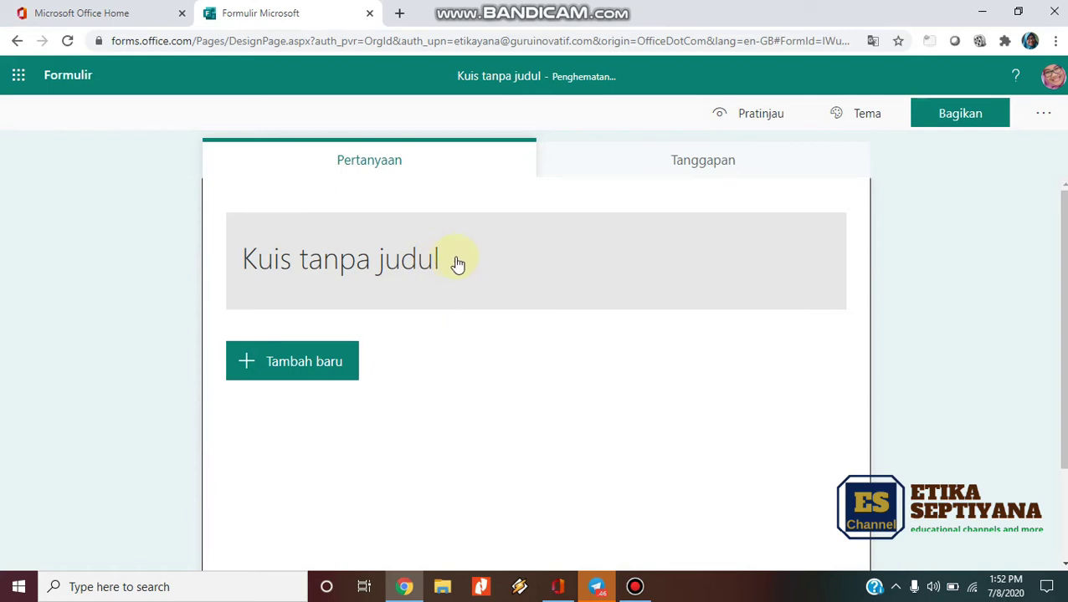
{"action": "left_click", "coordinate": [461, 263]}
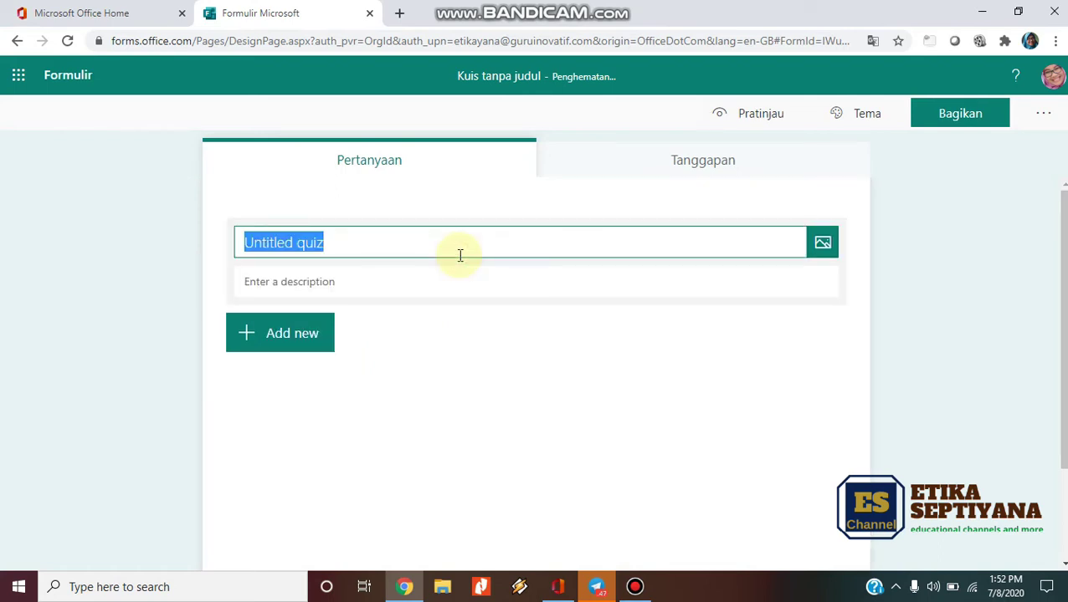
{"action": "type", "text": "Penilaian Ha"}
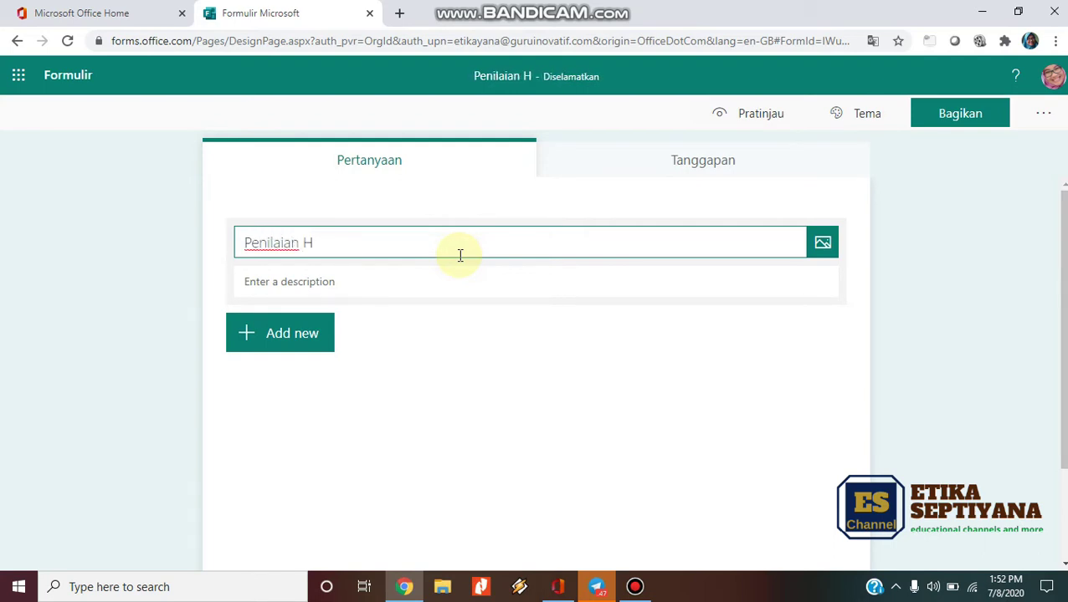
{"action": "key", "text": "BackSpace"}
{"action": "type", "text": "Semeset"}
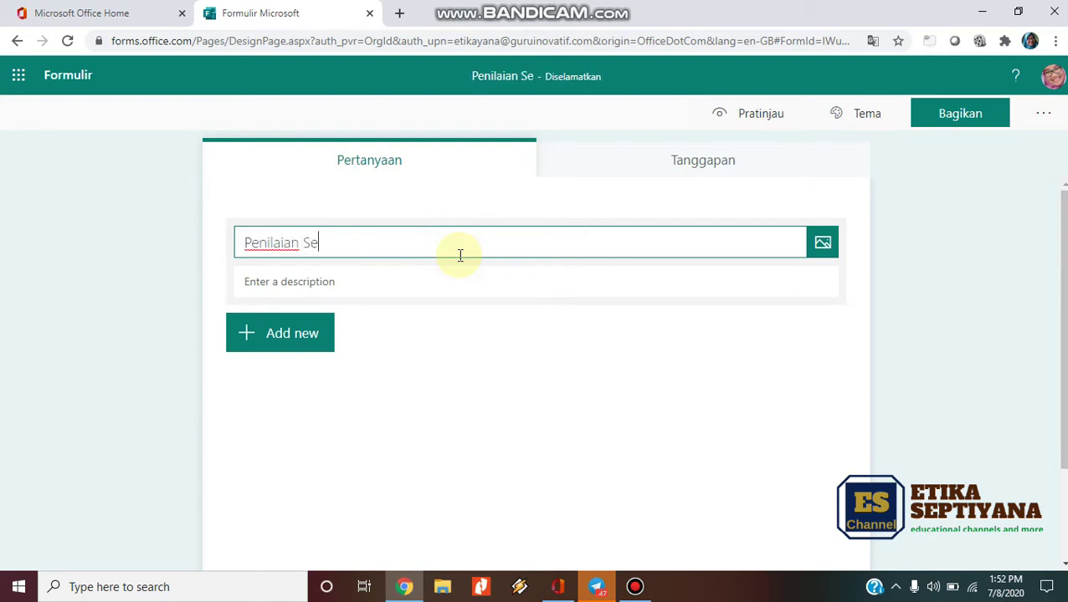
{"action": "key", "text": "BackSpace"}
{"action": "key", "text": "BackSpace"}
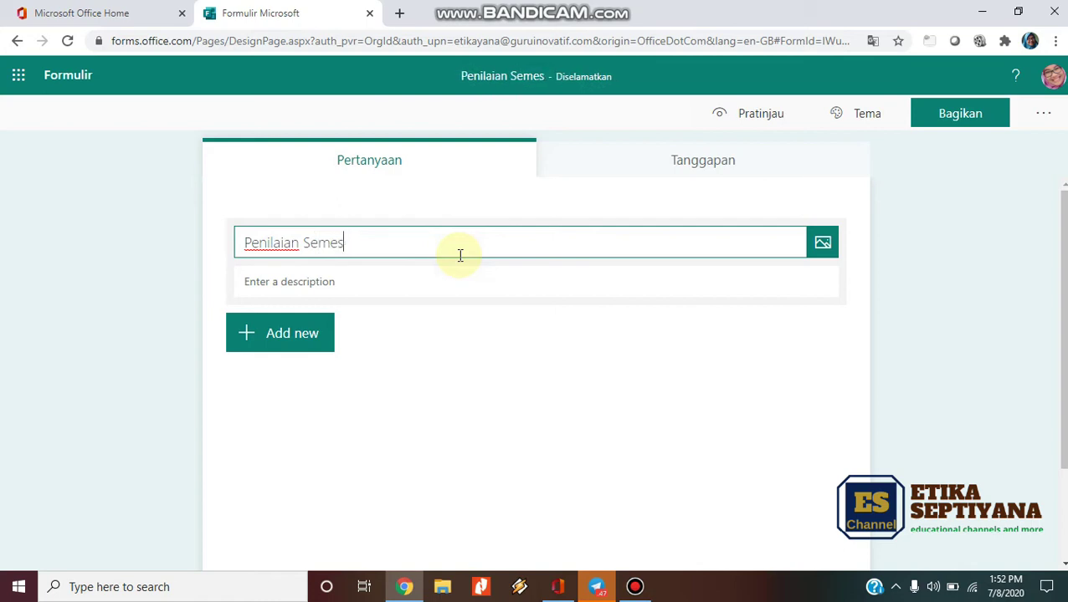
{"action": "type", "text": "ter Kimia"}
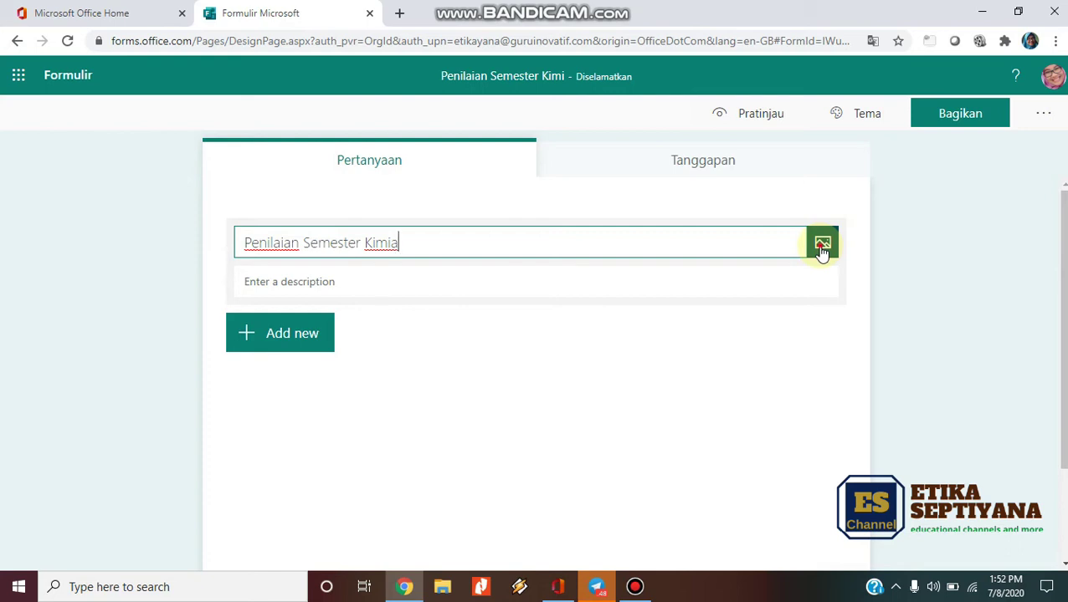
Upload the square "logo microsoft" image from the local Pictures folder as the picture beside the quiz title
{"action": "left_click", "coordinate": [822, 249]}
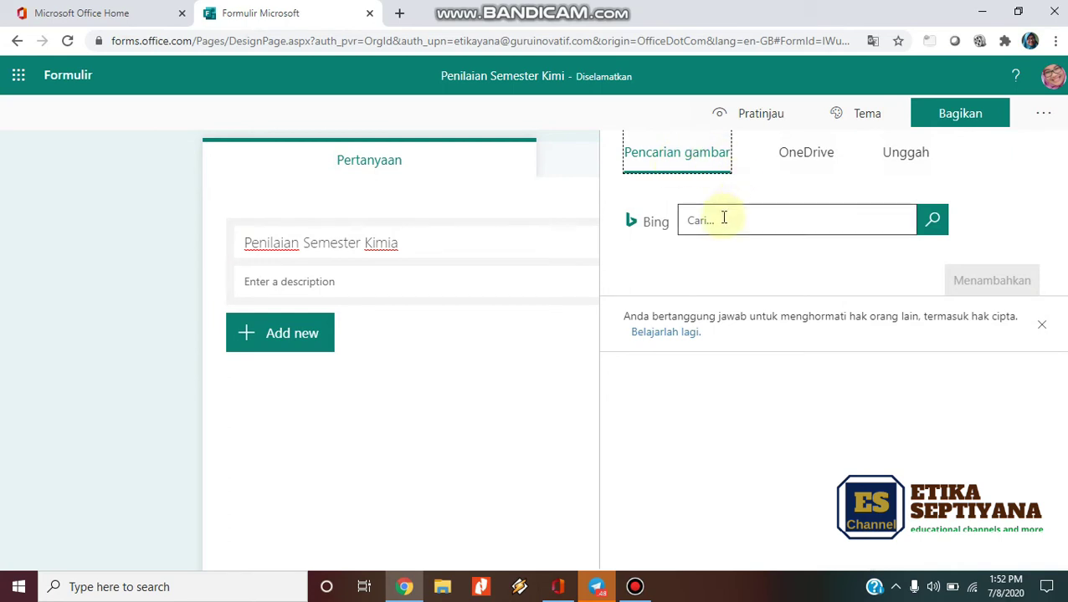
{"action": "left_click", "coordinate": [792, 161]}
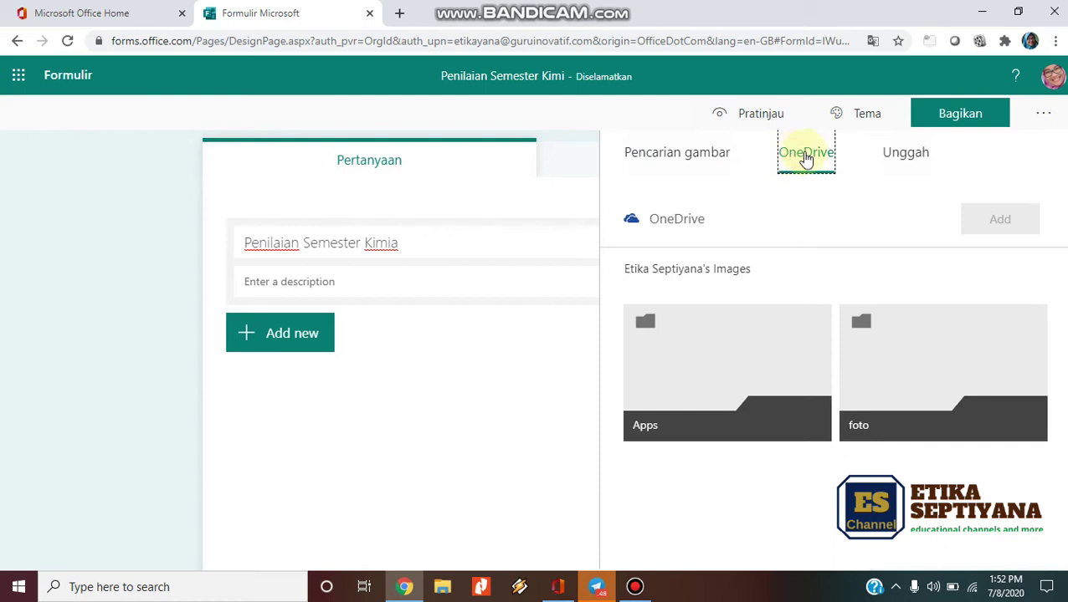
{"action": "left_click", "coordinate": [903, 165]}
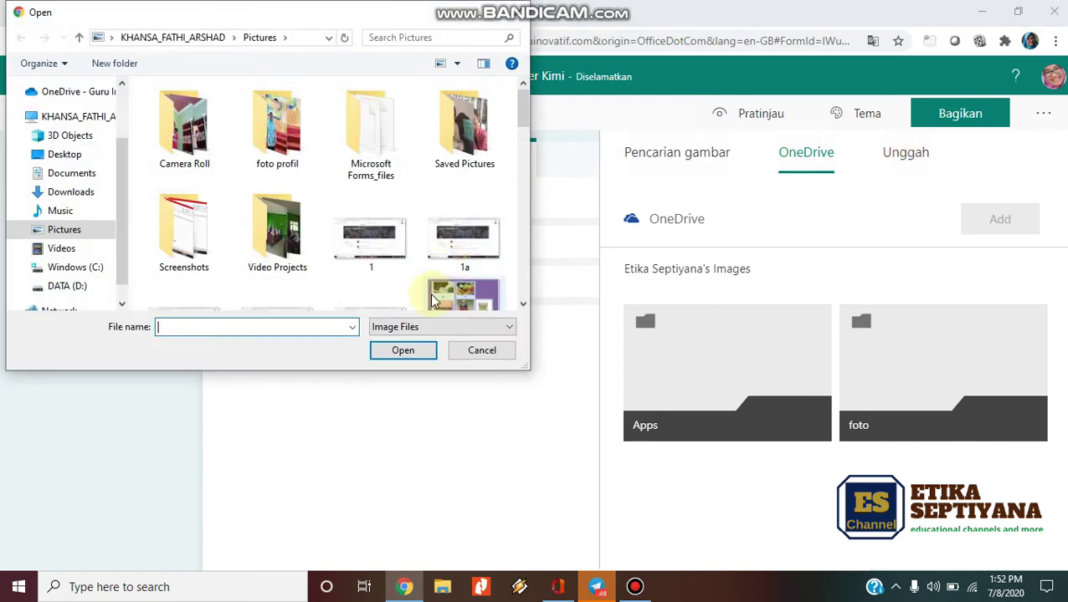
{"action": "left_click", "coordinate": [524, 304]}
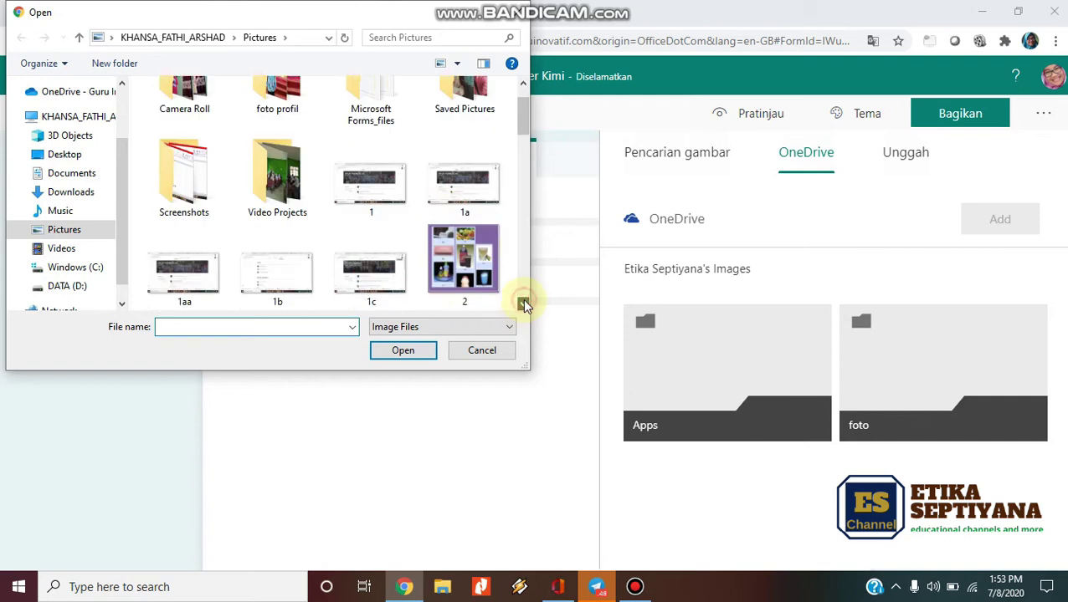
{"action": "left_click_drag", "start_coordinate": [525, 305], "coordinate": [525, 306]}
{"action": "left_click", "coordinate": [521, 85]}
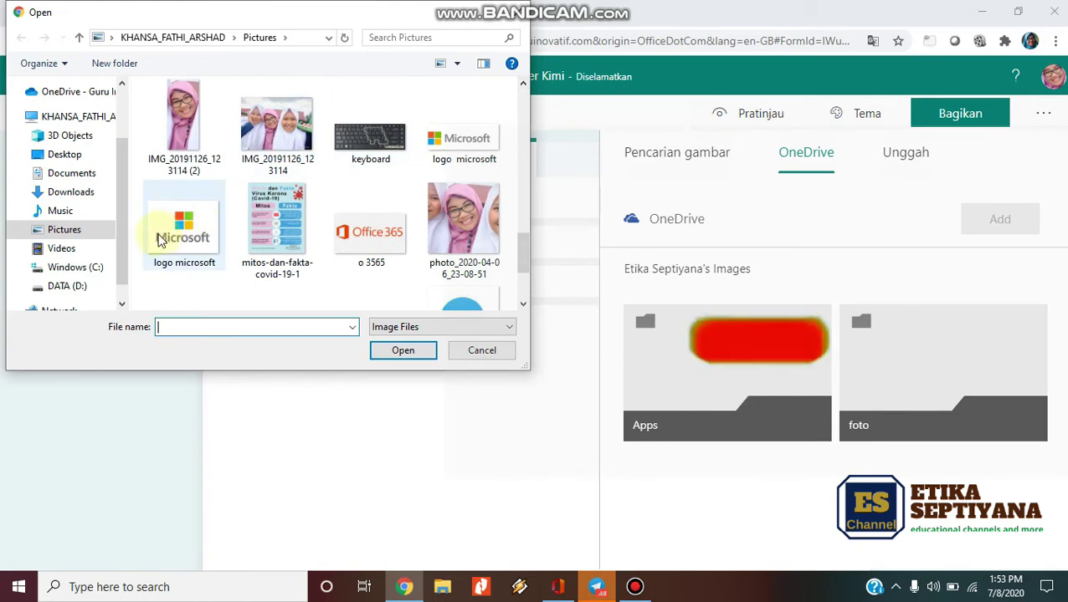
{"action": "left_click", "coordinate": [161, 238]}
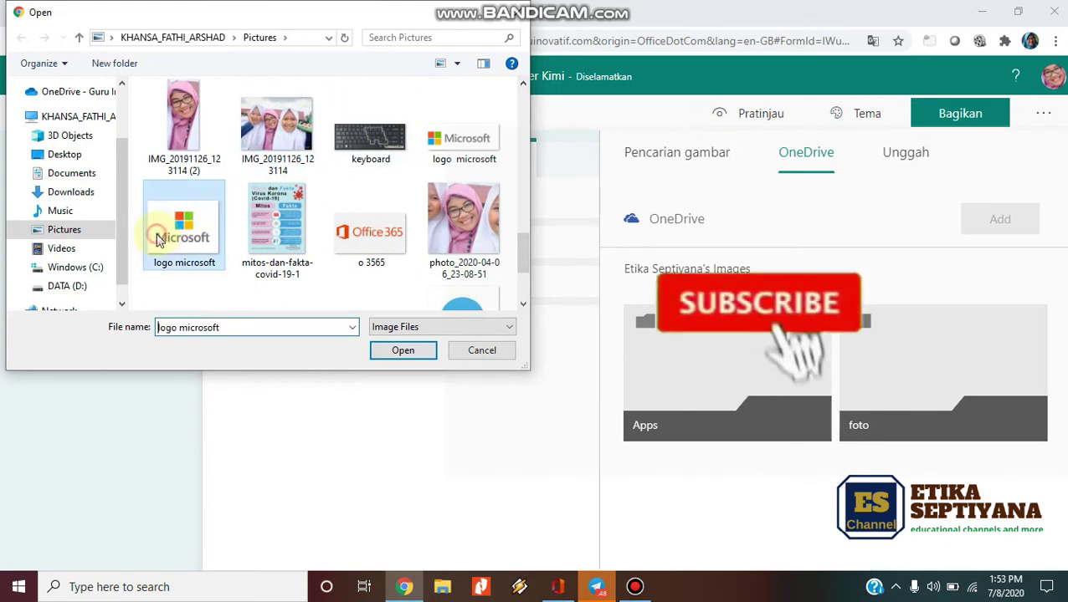
{"action": "left_click", "coordinate": [389, 351]}
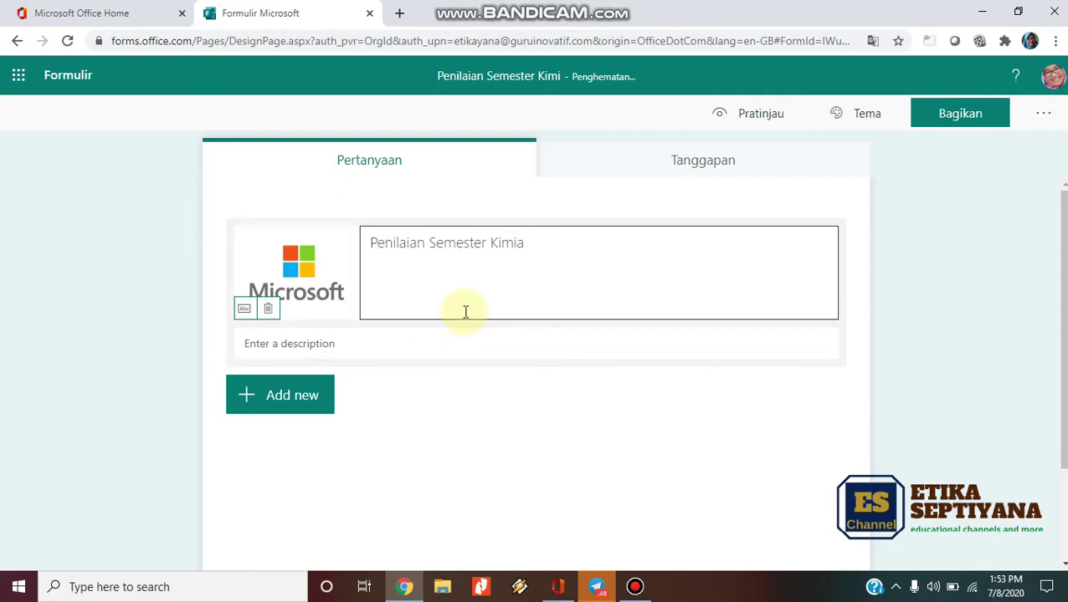
Enter the quiz description "JAwablah pertanyaan-pertanyaan di bawah ini dengan tepat!"
{"action": "left_click", "coordinate": [303, 344]}
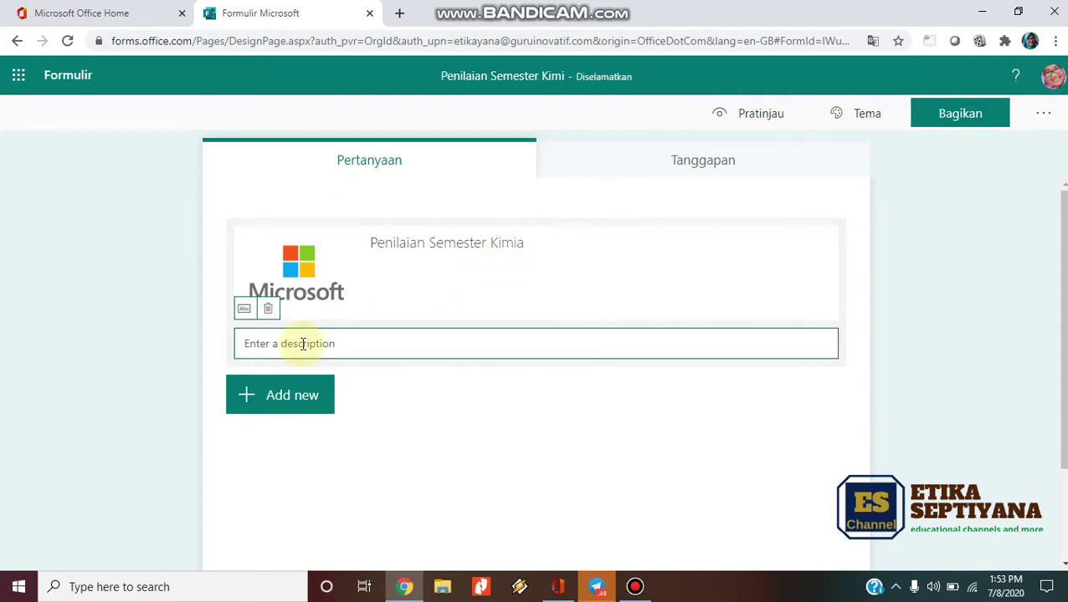
{"action": "type", "text": "I"}
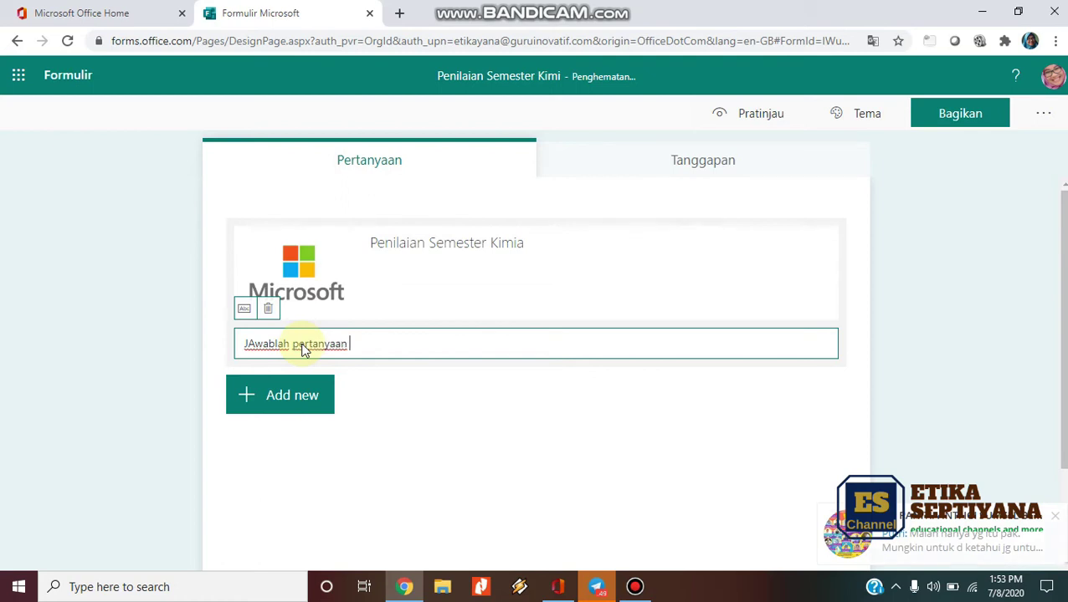
{"action": "type", "text": "-"}
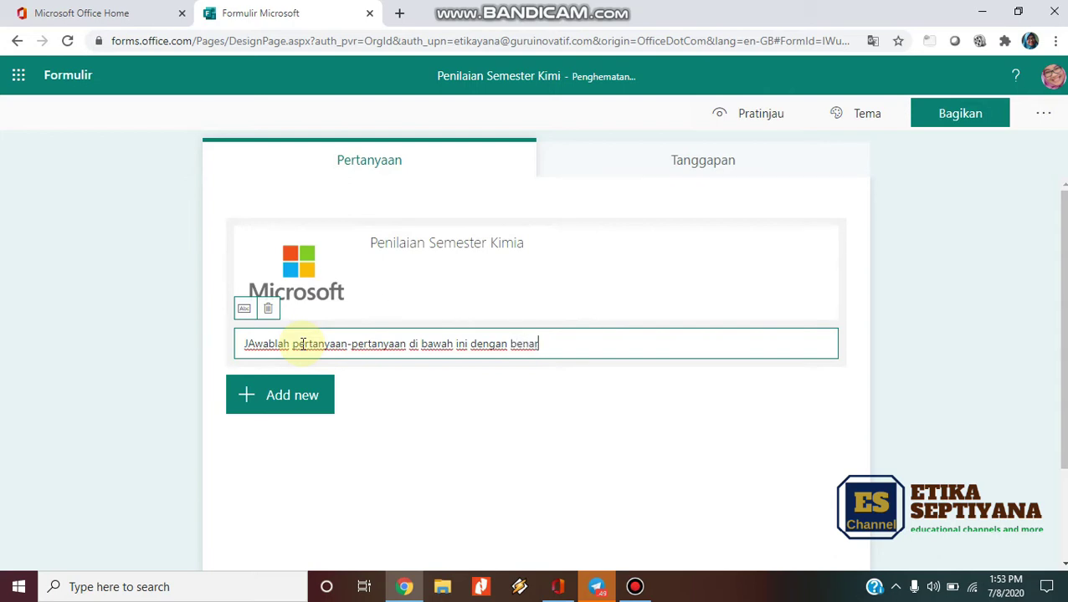
{"action": "key", "text": "BackSpace"}
{"action": "key", "text": "BackSpace"}
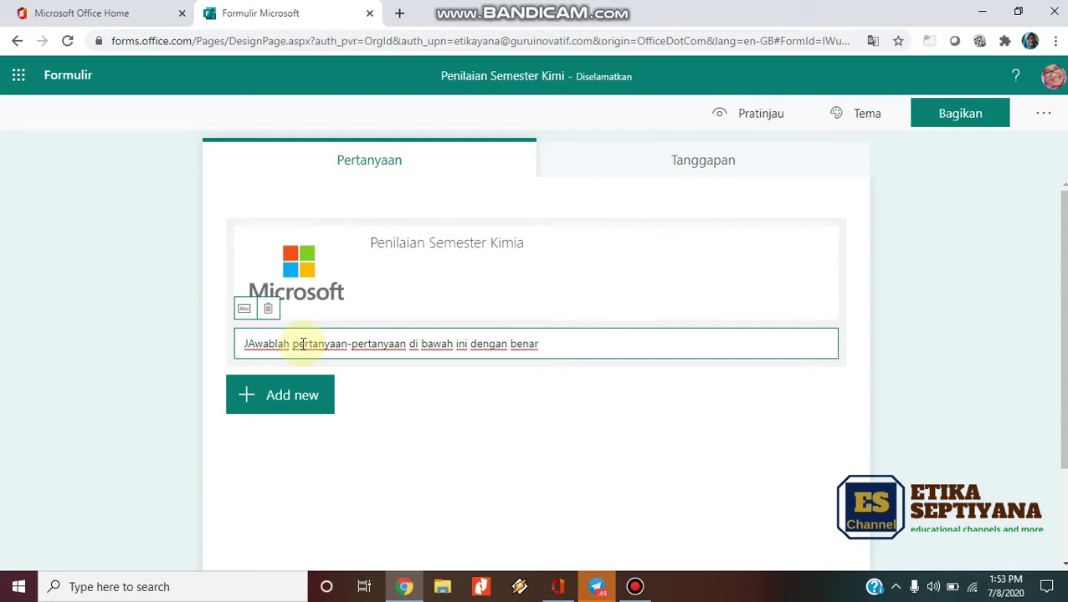
{"action": "type", "text": "tepat!"}
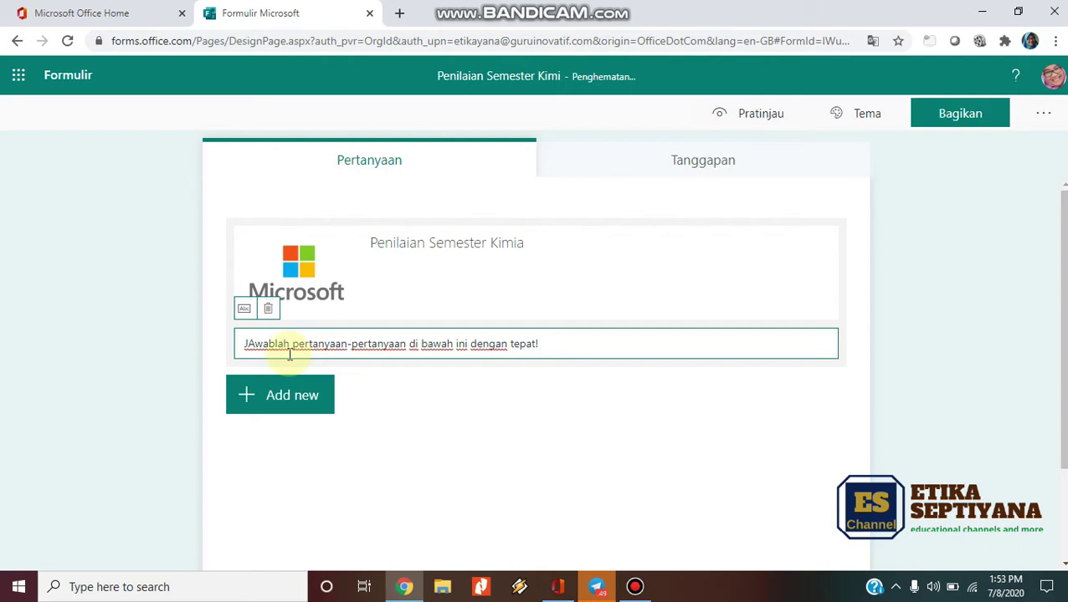
Add the first quiz question about the acid theory involving the H+ ion and make it required
{"action": "left_click", "coordinate": [302, 399]}
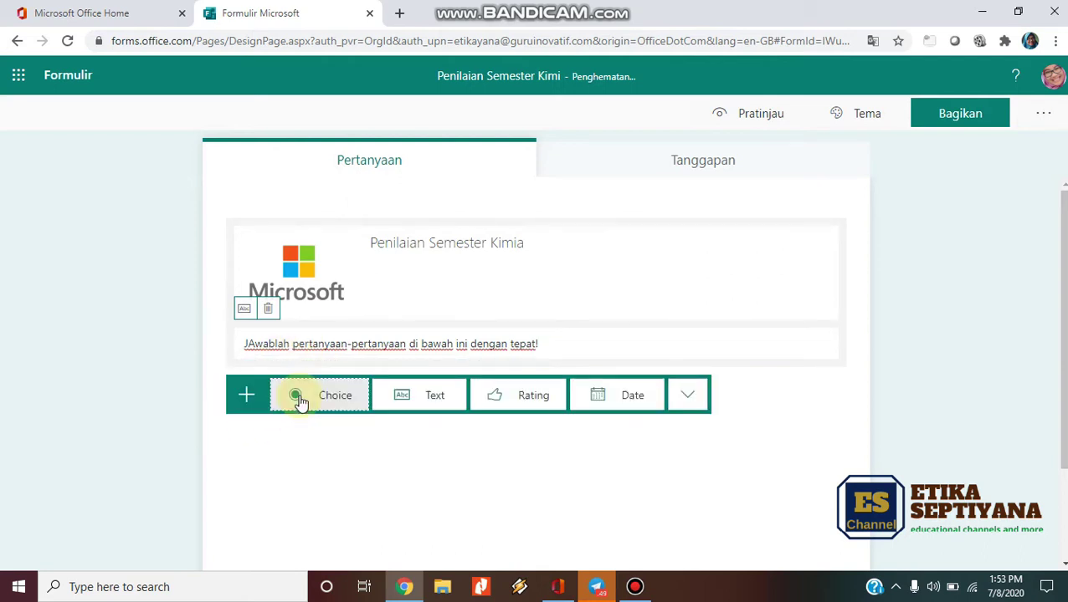
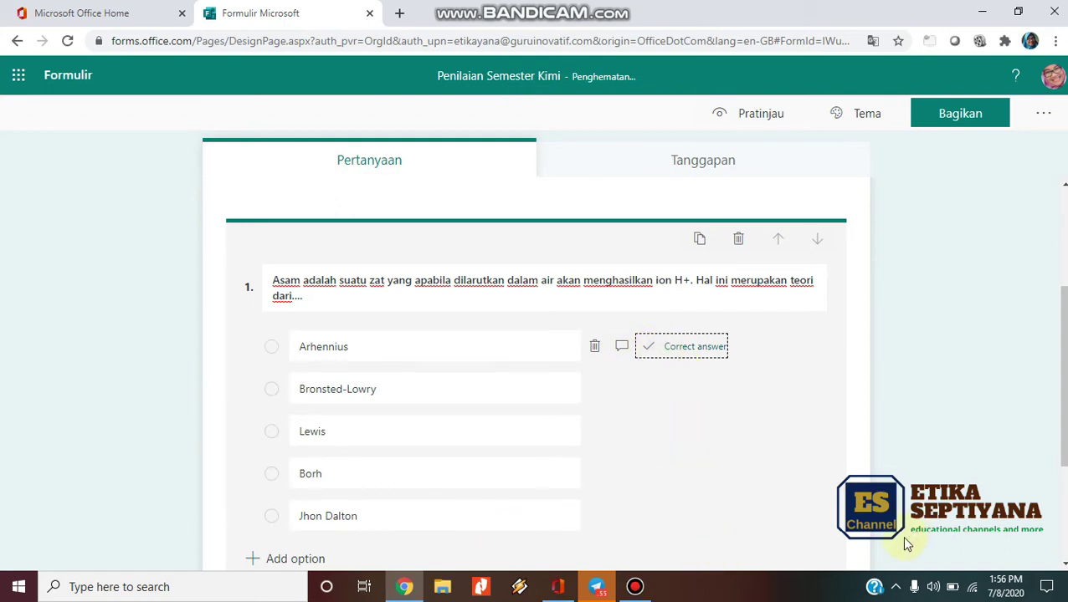
{"action": "scroll", "coordinate": [767, 441], "scroll_direction": "down", "scroll_amount": 1}
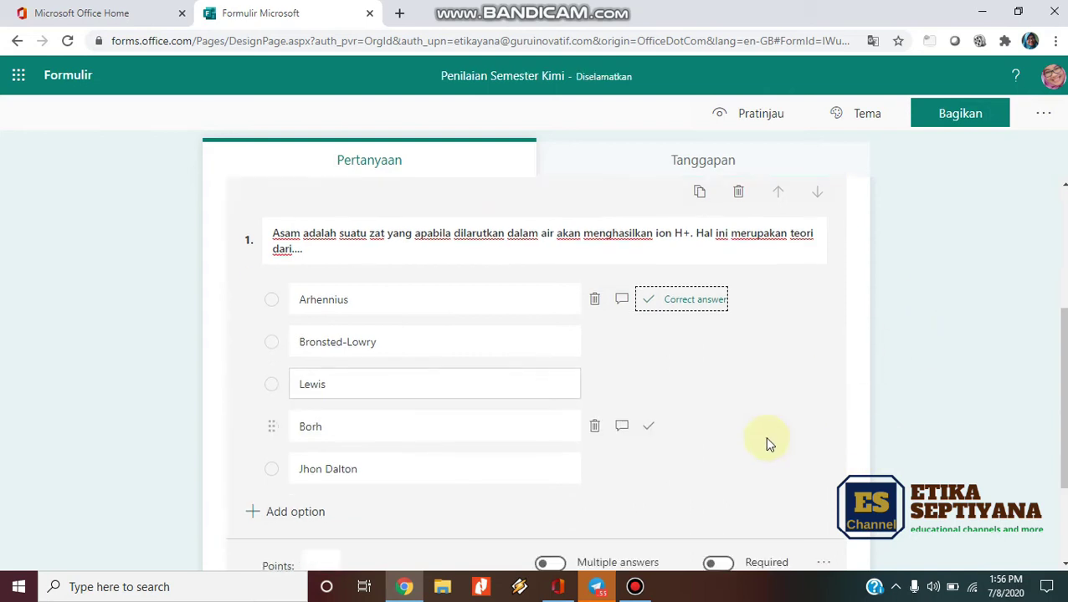
{"action": "scroll", "coordinate": [767, 442], "scroll_direction": "down", "scroll_amount": 2}
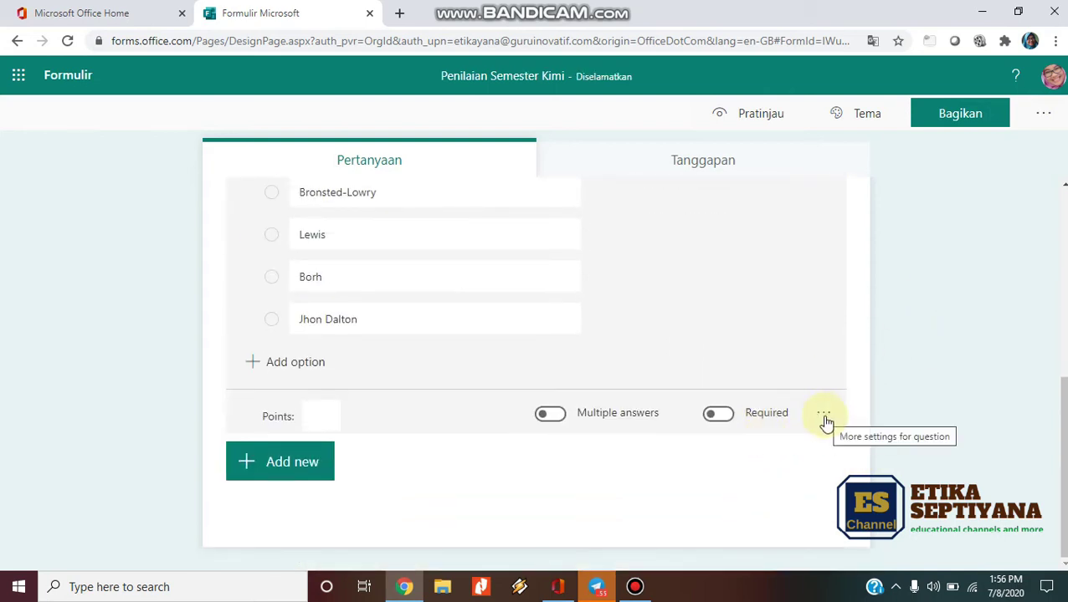
{"action": "left_click", "coordinate": [722, 415]}
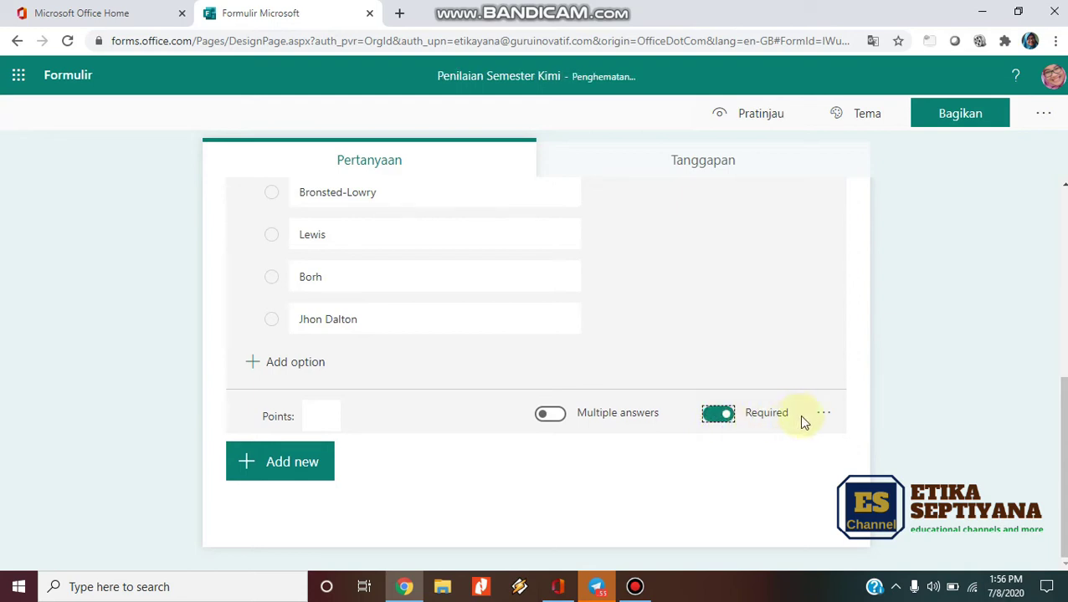
{"action": "left_click", "coordinate": [822, 415]}
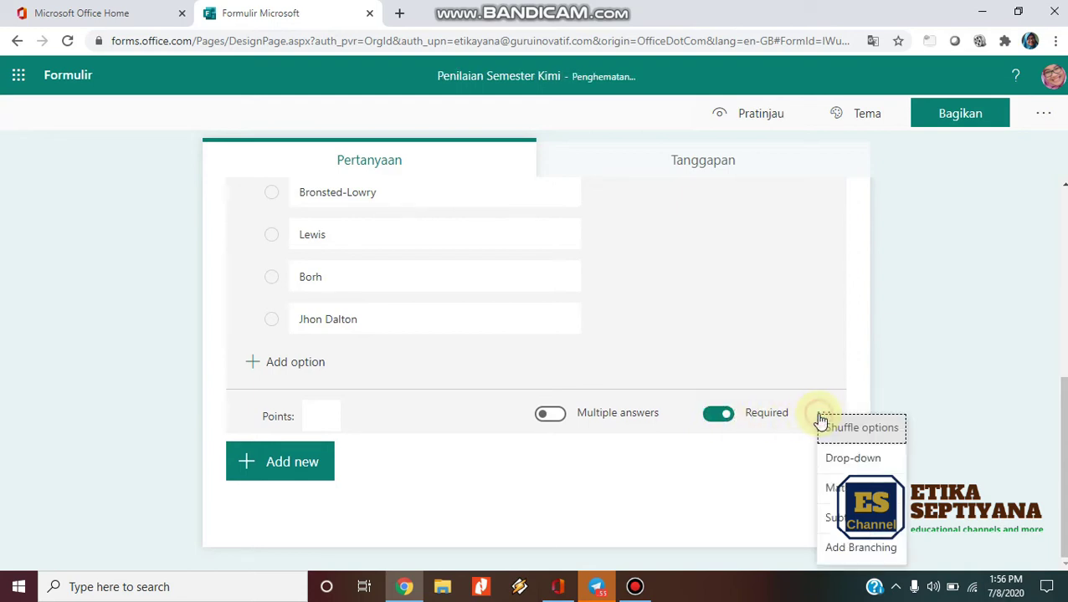
{"action": "left_click", "coordinate": [780, 375]}
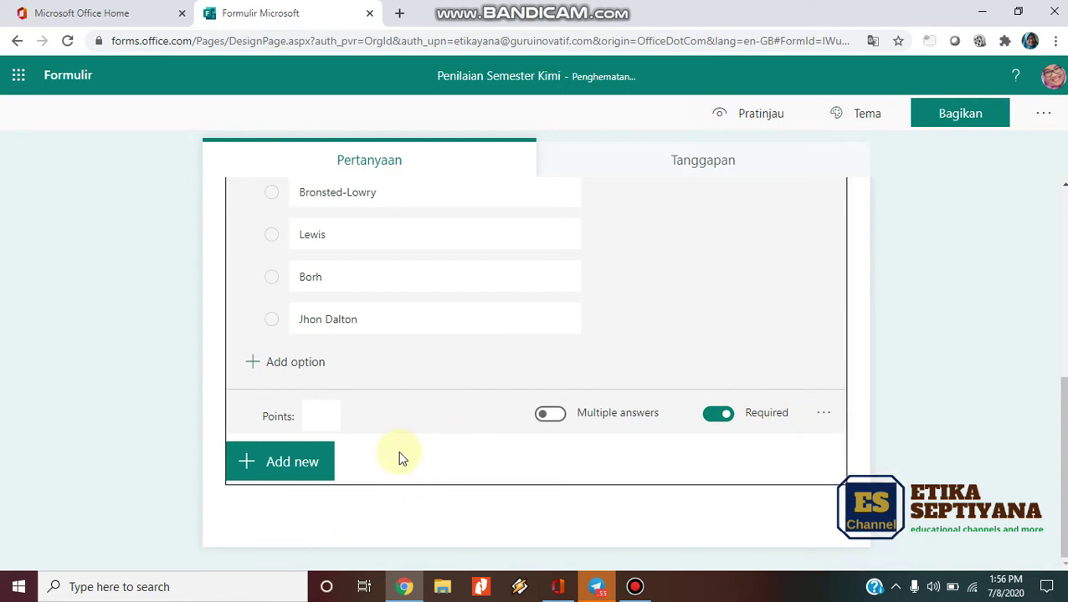
Add a second choice question below the first and allow multiple answers for it
{"action": "left_click", "coordinate": [306, 465]}
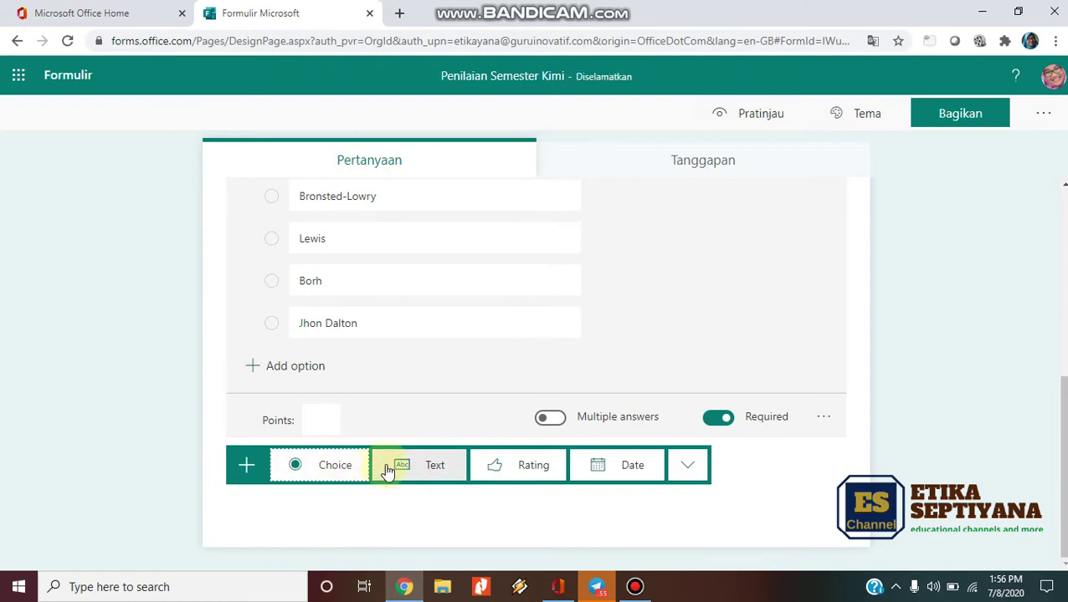
{"action": "left_click", "coordinate": [341, 474]}
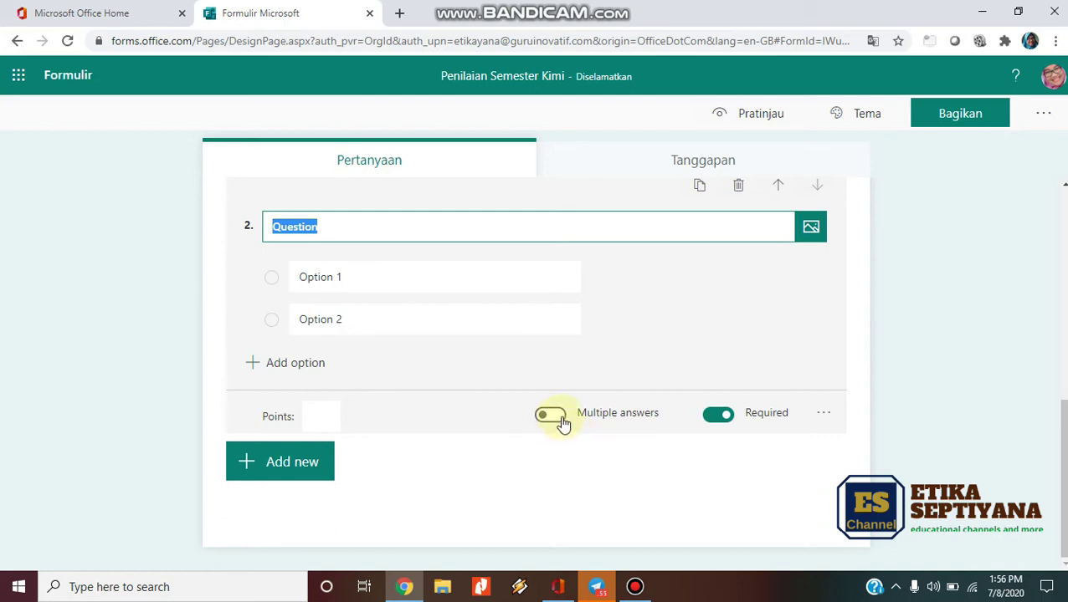
{"action": "left_click", "coordinate": [563, 423]}
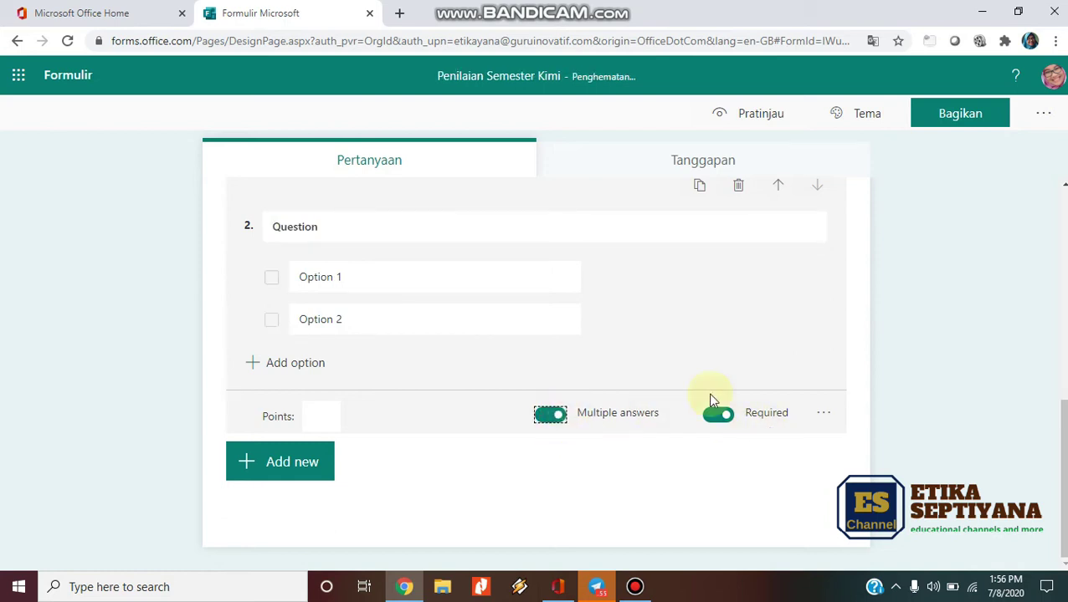
Enter "Dibawah ini merupakan contoh dari koloid adalah....." as the text of question 2
{"action": "left_click", "coordinate": [348, 227]}
{"action": "double_click", "coordinate": [348, 227]}
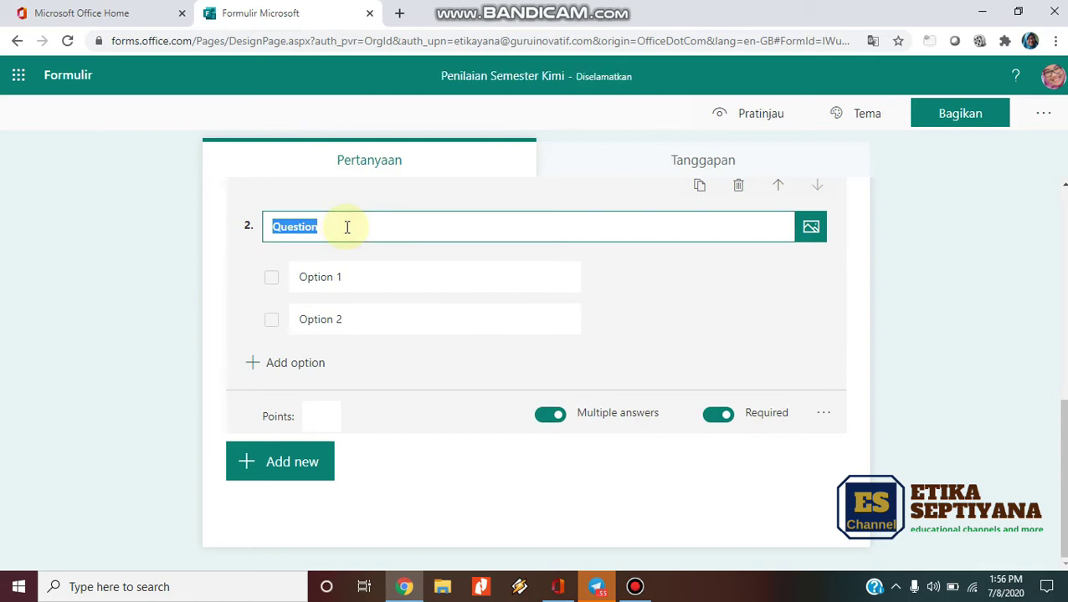
{"action": "type", "text": "Dibawa"}
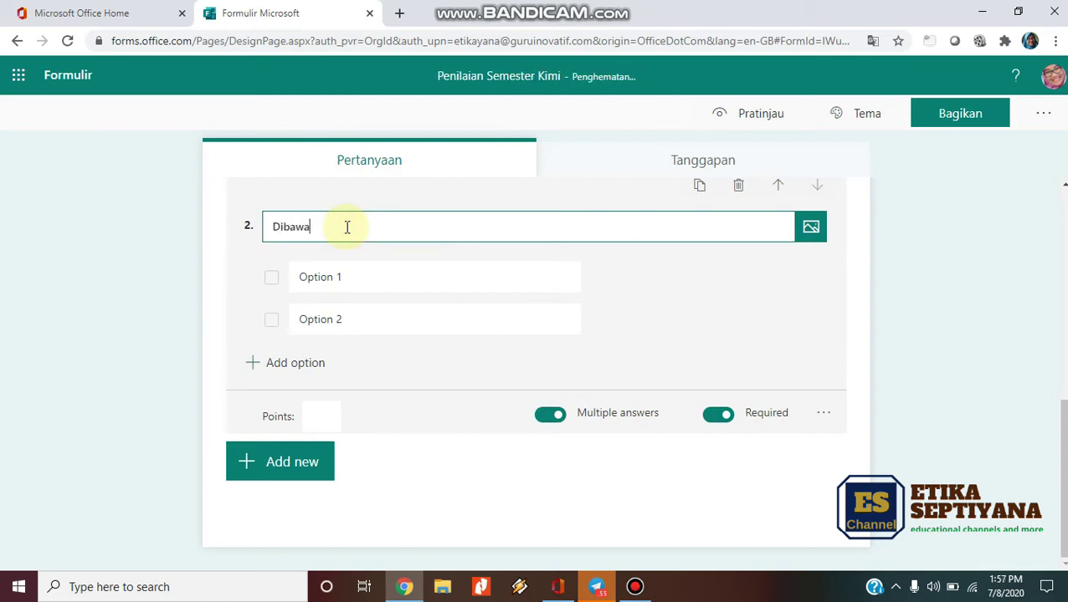
{"action": "type", "text": "h ini merupa"}
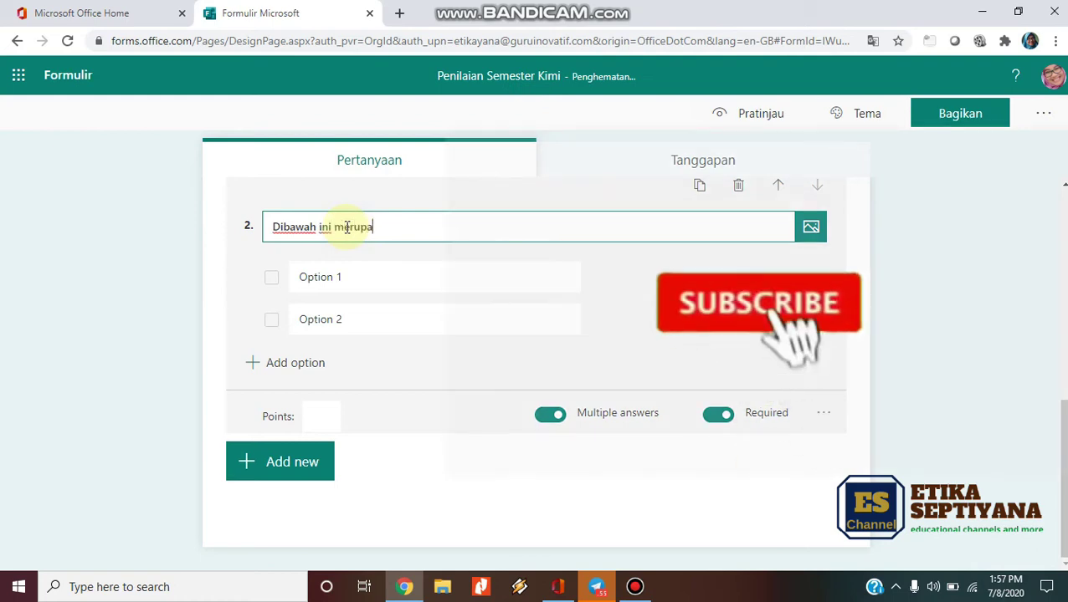
{"action": "type", "text": "kan con"}
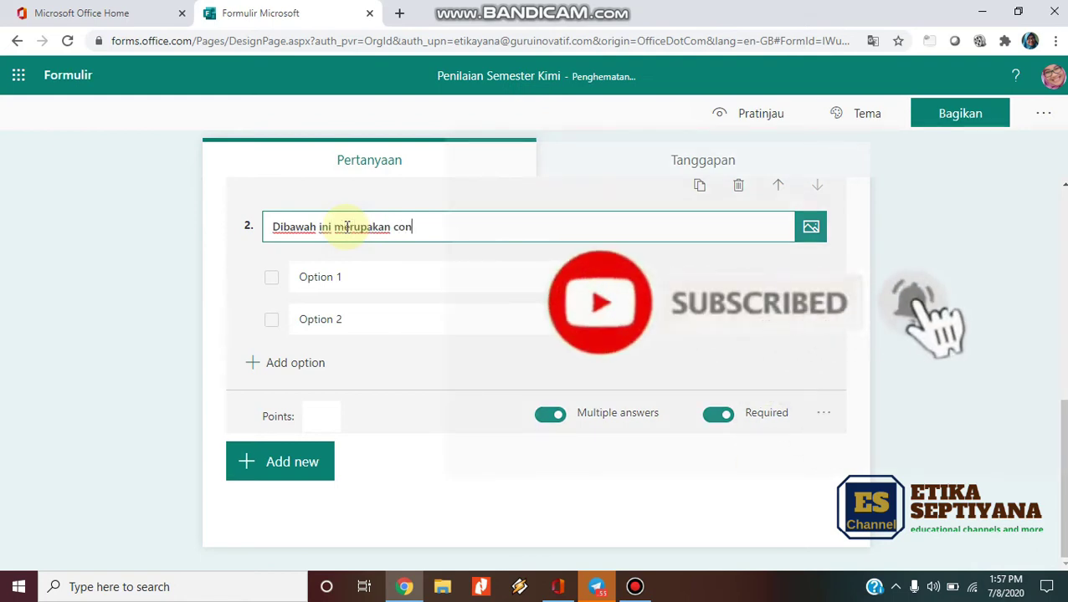
{"action": "type", "text": "toh dari "}
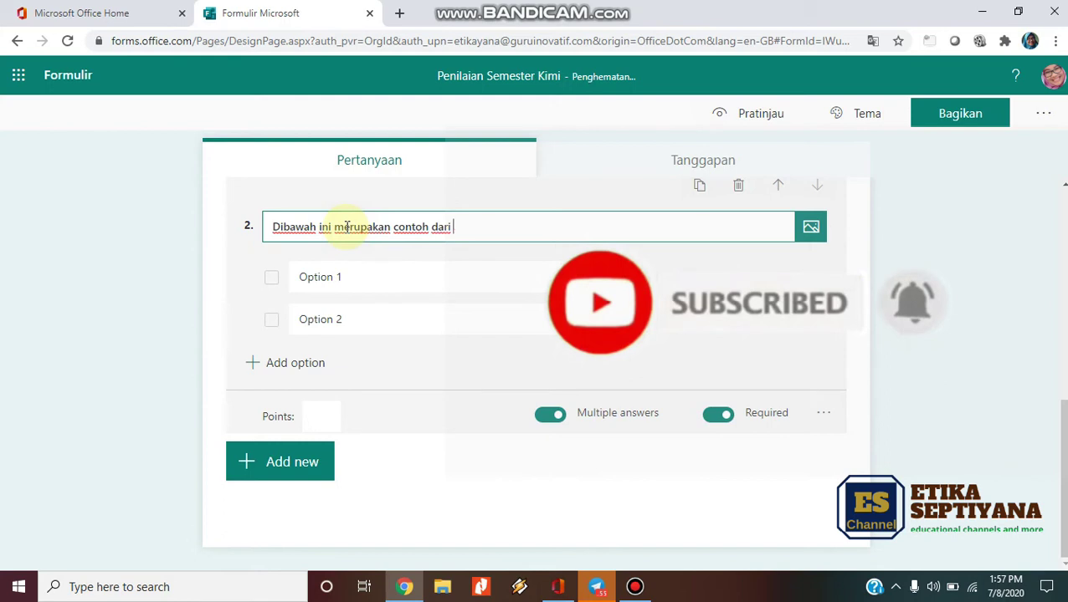
{"action": "type", "text": "sistem kolo"}
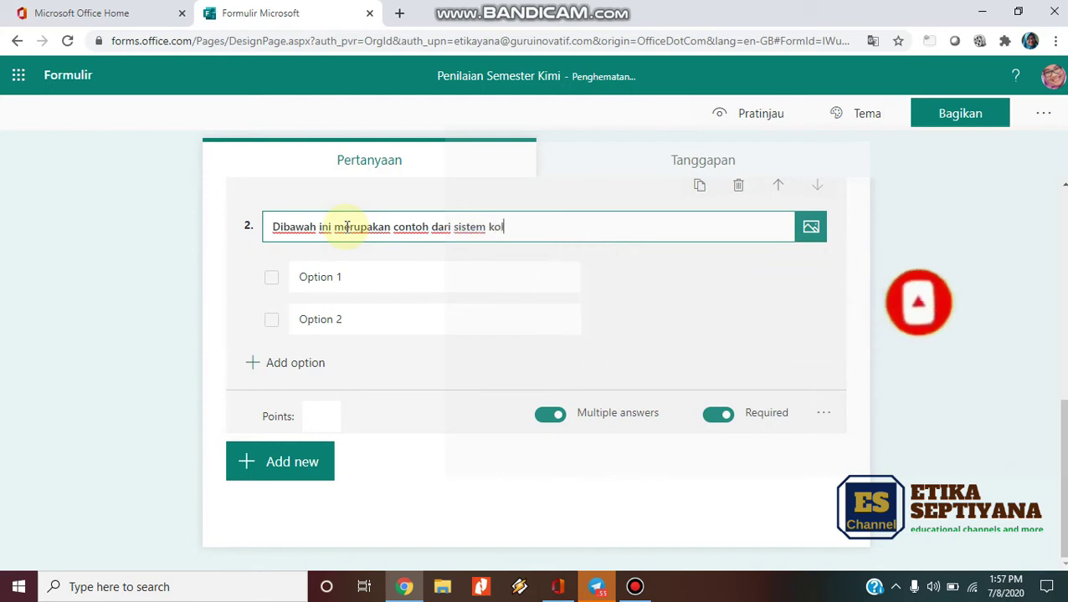
{"action": "key", "text": "BackSpace"}
{"action": "key", "text": "BackSpace"}
{"action": "key", "text": "BackSpace"}
{"action": "key", "text": "BackSpace"}
{"action": "key", "text": "BackSpace"}
{"action": "key", "text": "BackSpace"}
{"action": "key", "text": "BackSpace"}
{"action": "key", "text": "BackSpace"}
{"action": "type", "text": "koloid ad"}
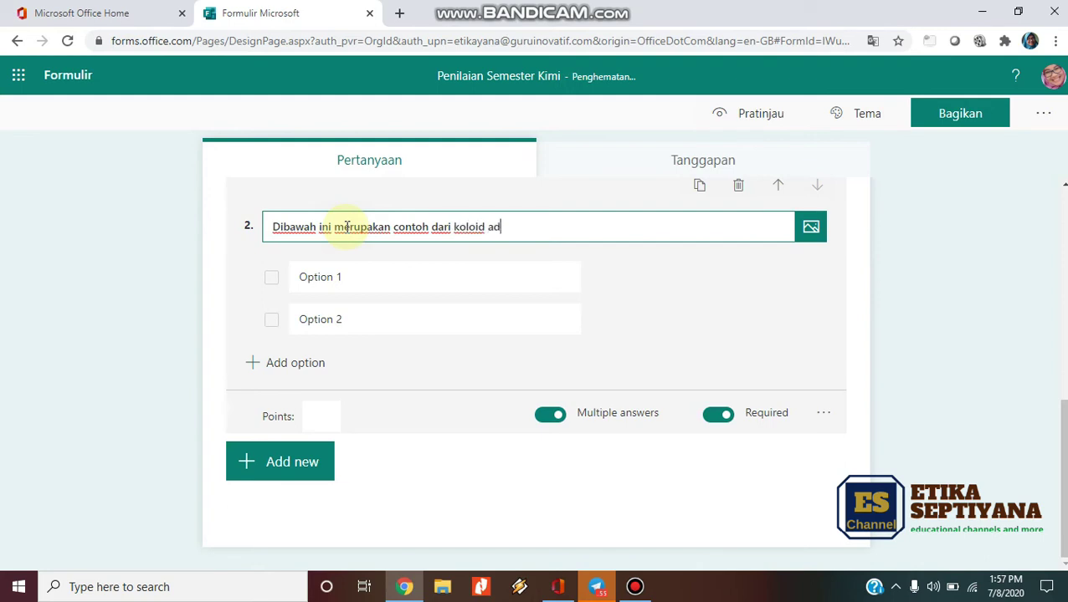
{"action": "type", "text": "alah....."}
Enter "Susu", "Mentega", "Pasir" and "Kaca" as the first four options of question 2 and add a fifth option
{"action": "left_click", "coordinate": [305, 281]}
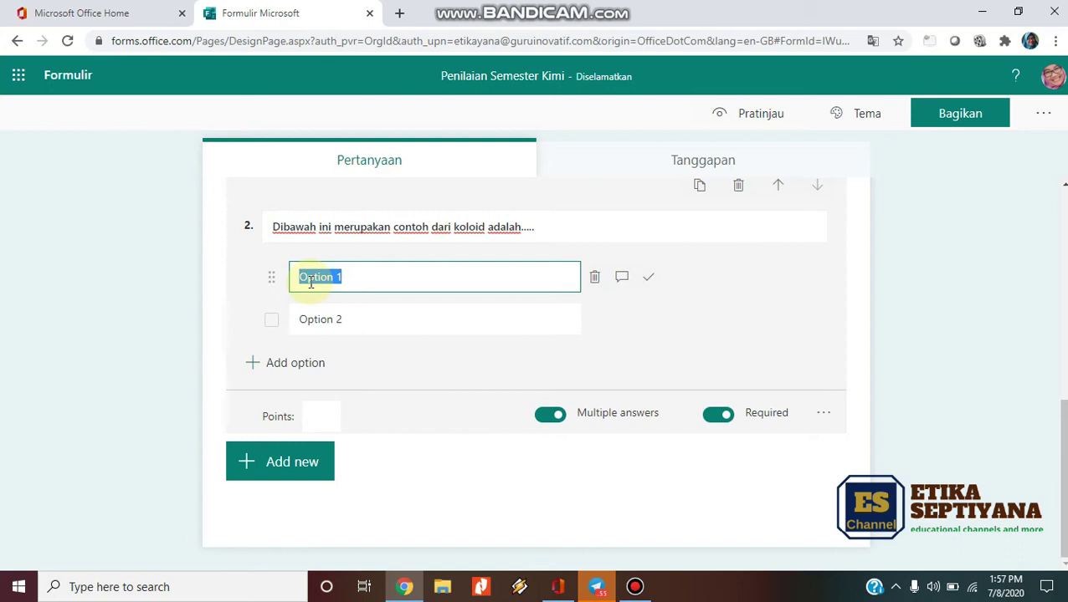
{"action": "type", "text": "Susu"}
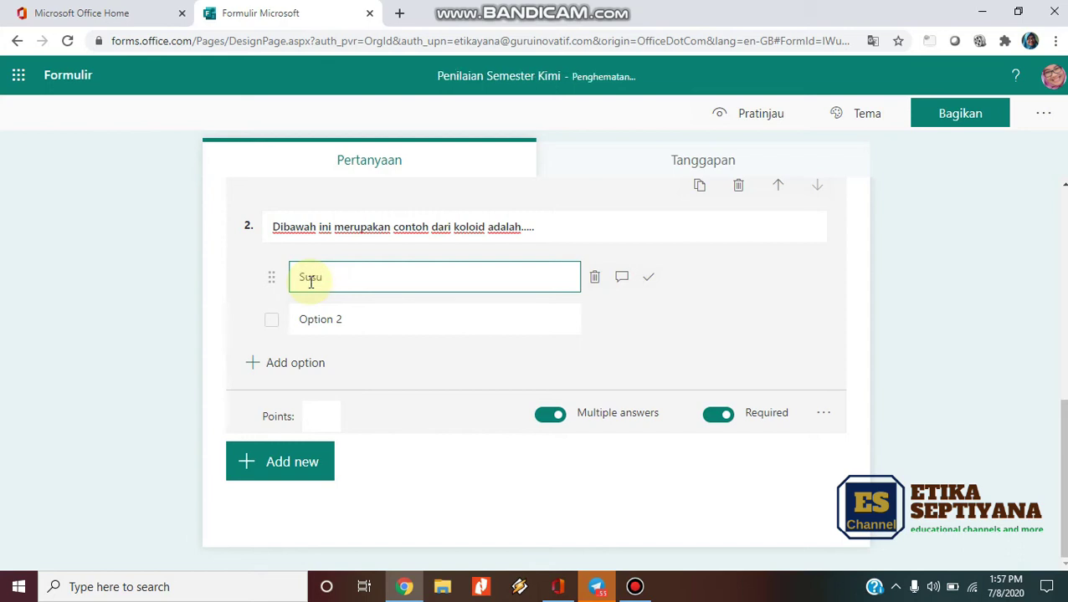
{"action": "left_click", "coordinate": [319, 317]}
{"action": "type", "text": "M"}
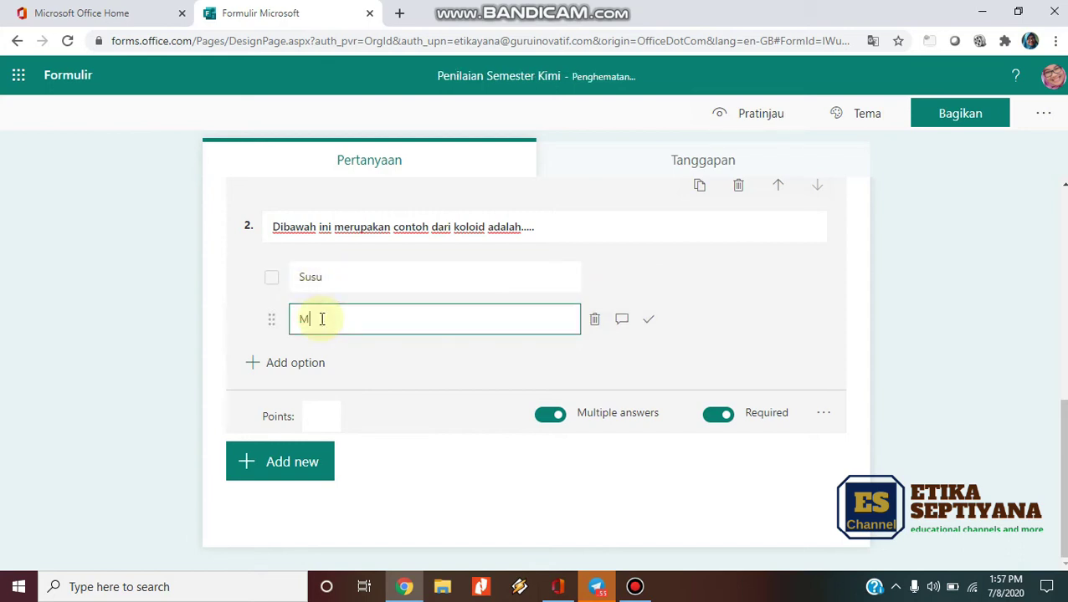
{"action": "type", "text": "entega"}
{"action": "left_click", "coordinate": [320, 365]}
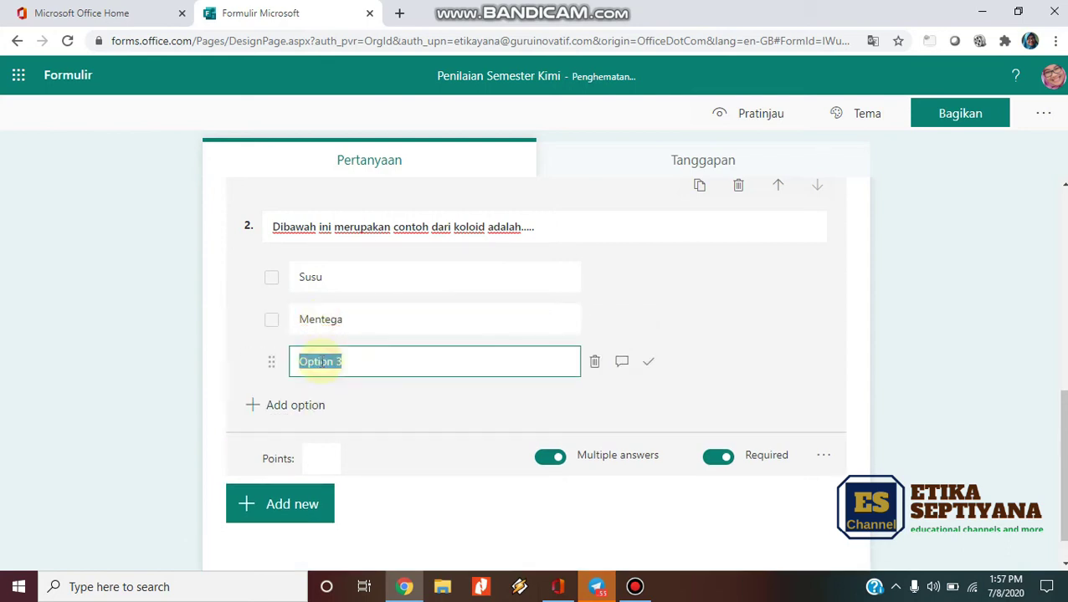
{"action": "type", "text": "Pasir"}
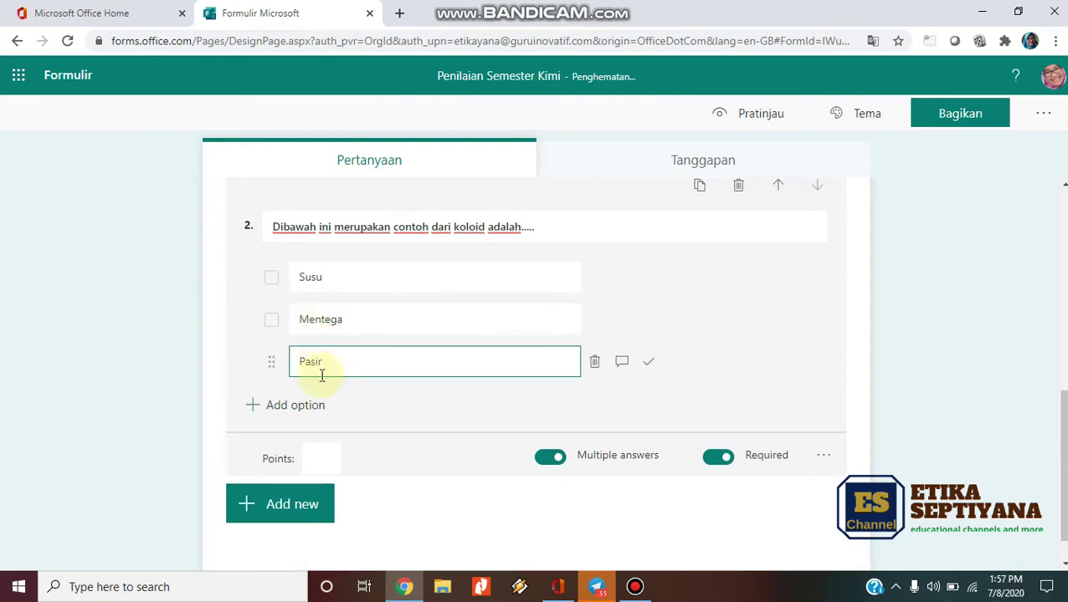
{"action": "left_click", "coordinate": [317, 407]}
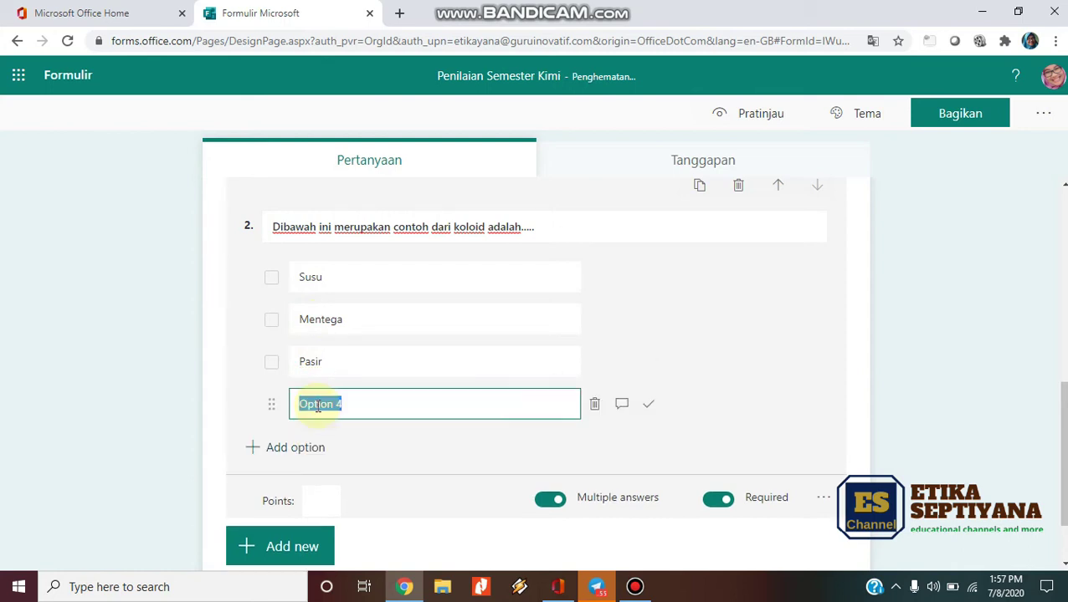
{"action": "type", "text": "Kaca"}
{"action": "left_click", "coordinate": [310, 450]}
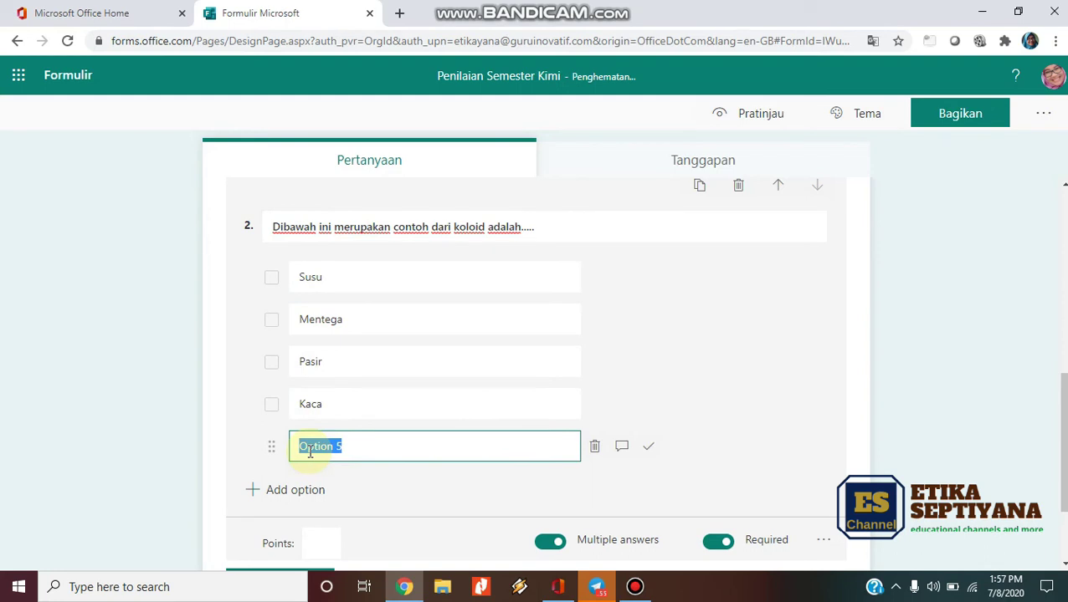
Change the fourth option of question 2 to "Mayonais" and enter "Agar-agar" as the fifth option
{"action": "double_click", "coordinate": [346, 410]}
{"action": "type", "text": "May"}
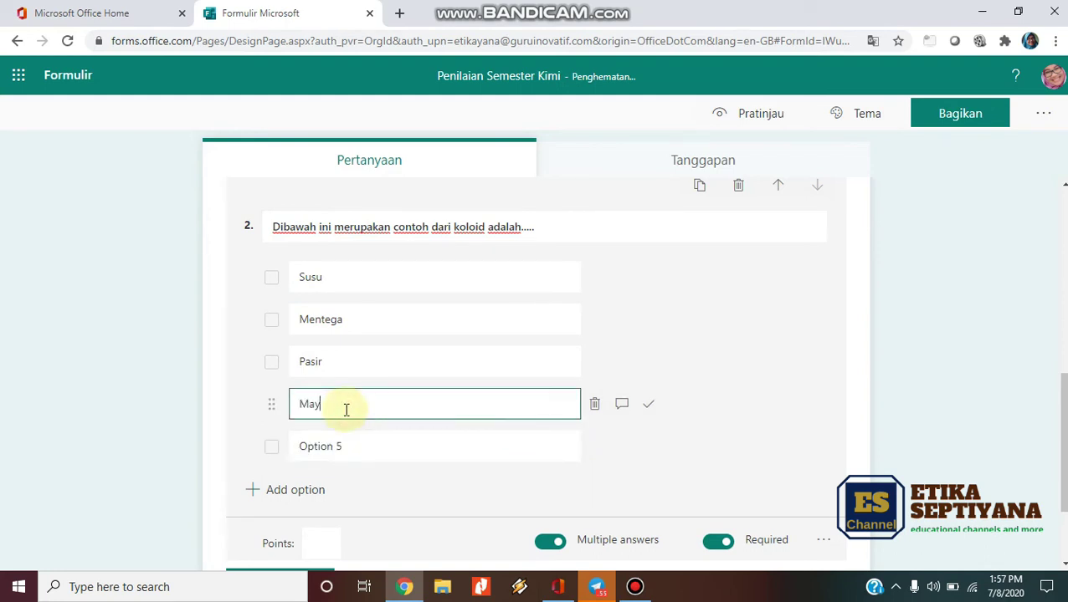
{"action": "type", "text": "ones"}
{"action": "key", "text": "BackSpace"}
{"action": "key", "text": "BackSpace"}
{"action": "type", "text": "a"}
{"action": "left_click", "coordinate": [333, 447]}
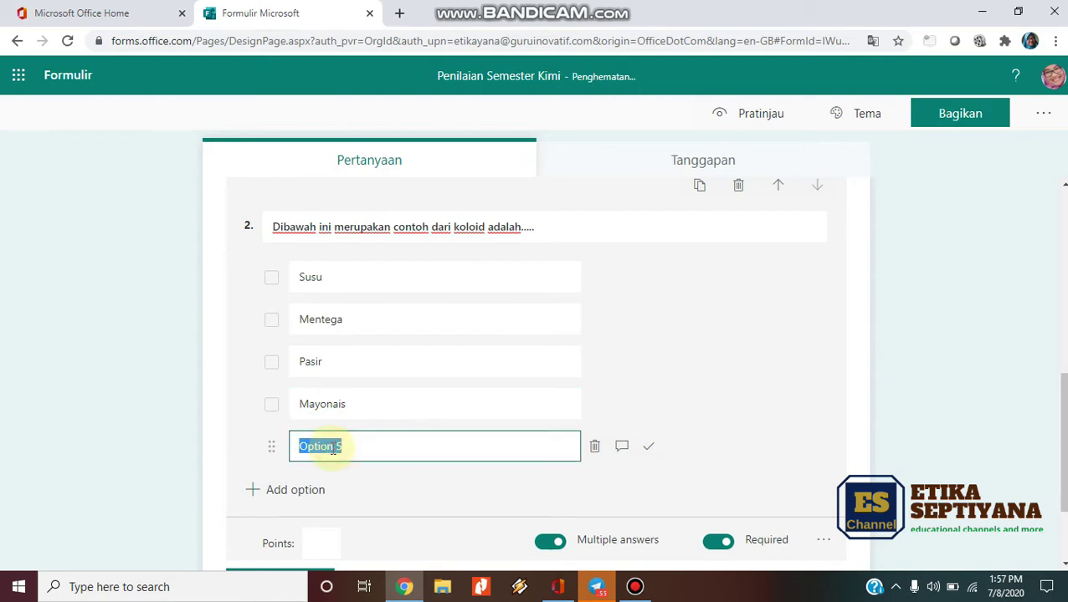
{"action": "type", "text": "Agar-agar"}
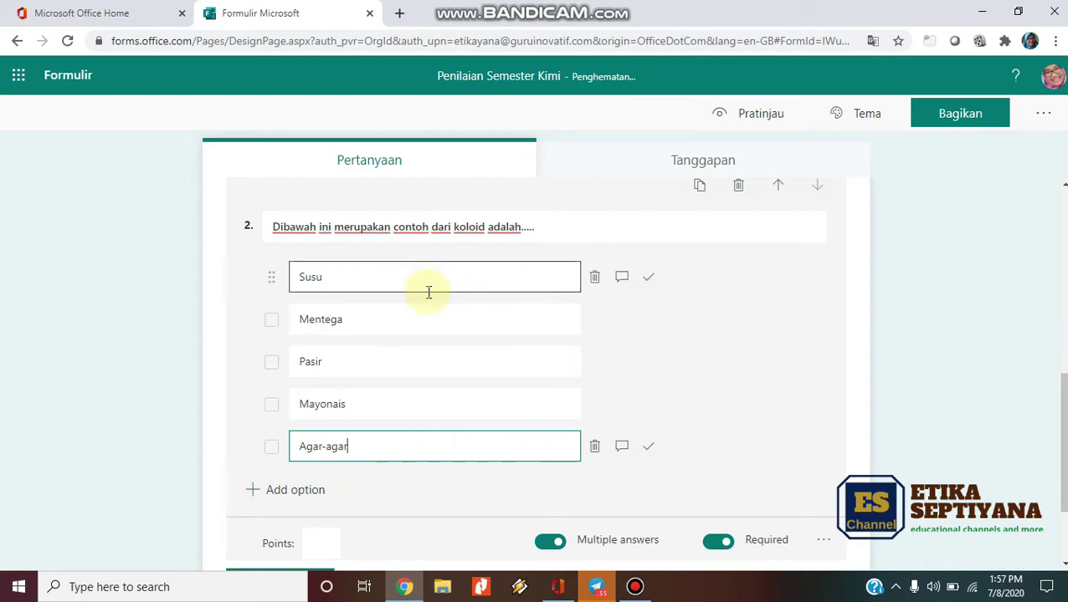
Mark Susu, Mentega, Mayonais and Agar-agar as the correct answers of question 2
{"action": "left_click", "coordinate": [647, 282]}
{"action": "left_click", "coordinate": [646, 321]}
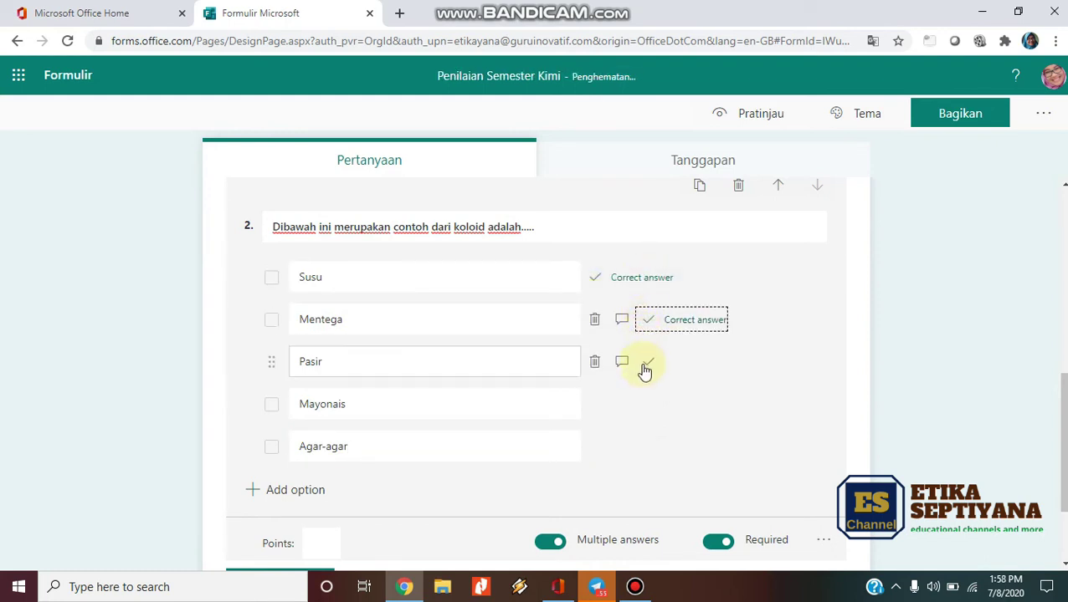
{"action": "left_click", "coordinate": [642, 416]}
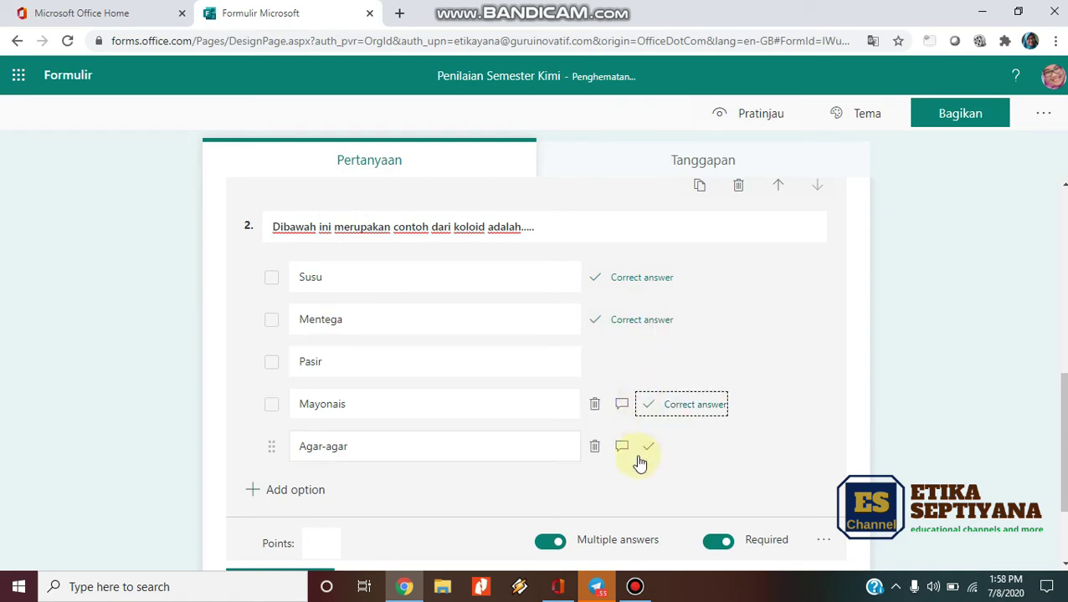
{"action": "left_click", "coordinate": [639, 463]}
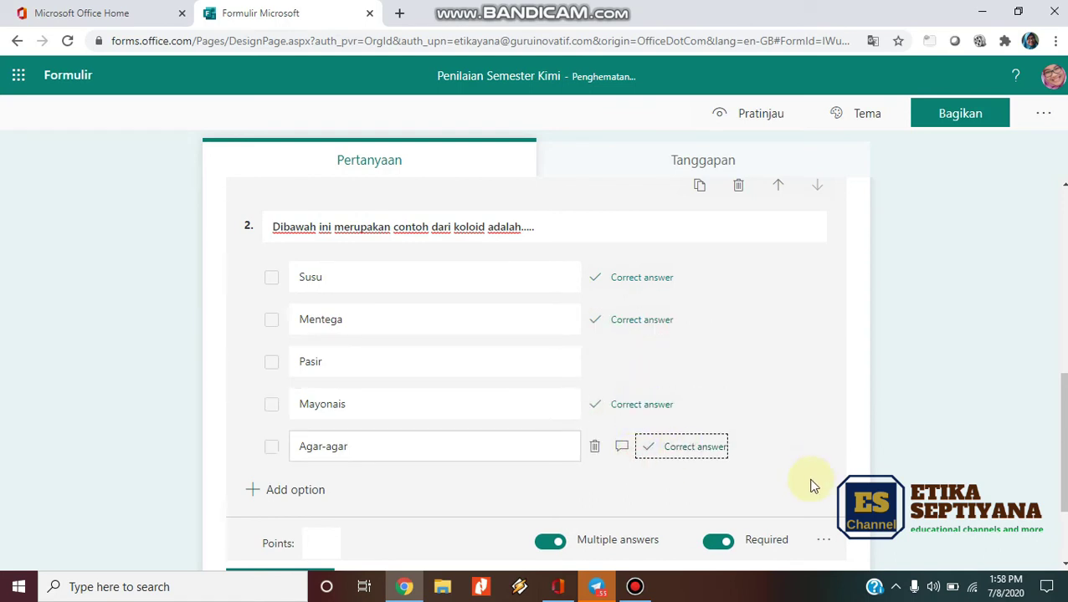
{"action": "left_click", "coordinate": [772, 502]}
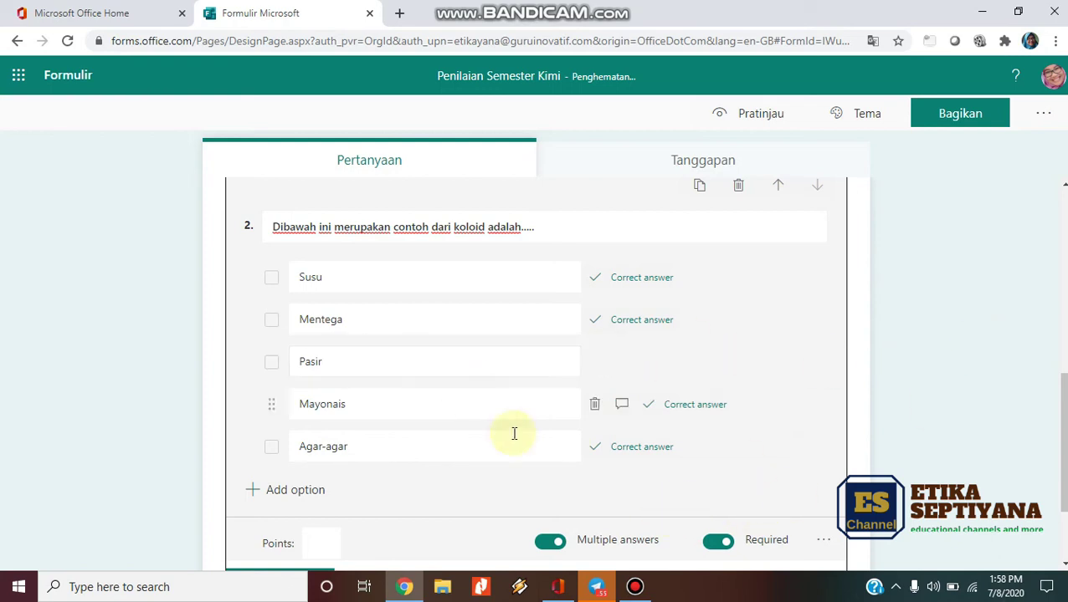
Add a text-type question as the third question of the quiz
{"action": "scroll", "coordinate": [552, 452], "scroll_direction": "down", "scroll_amount": 2}
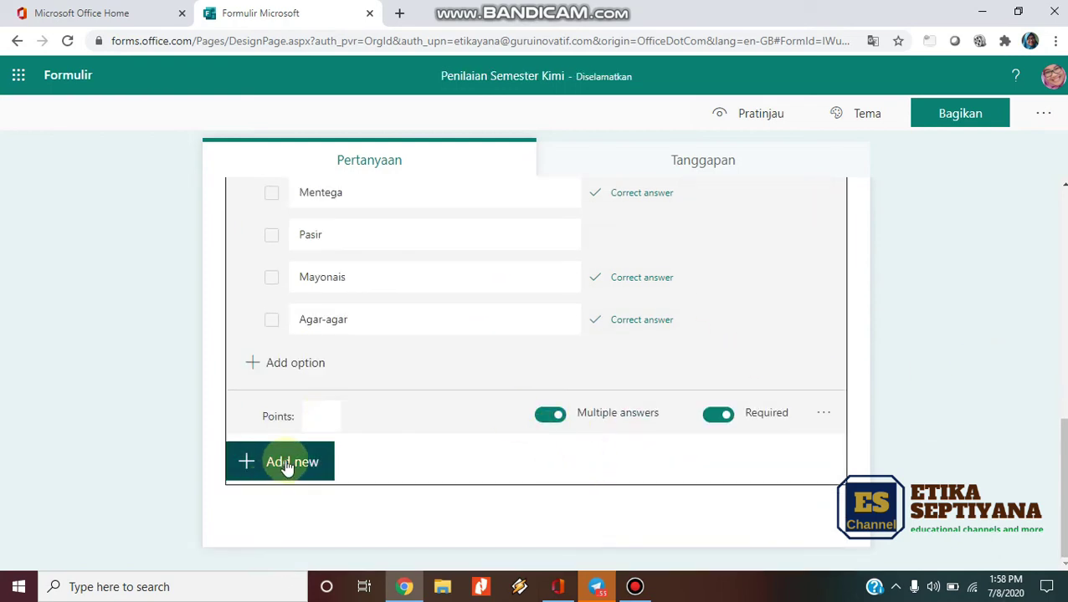
{"action": "left_click", "coordinate": [289, 467]}
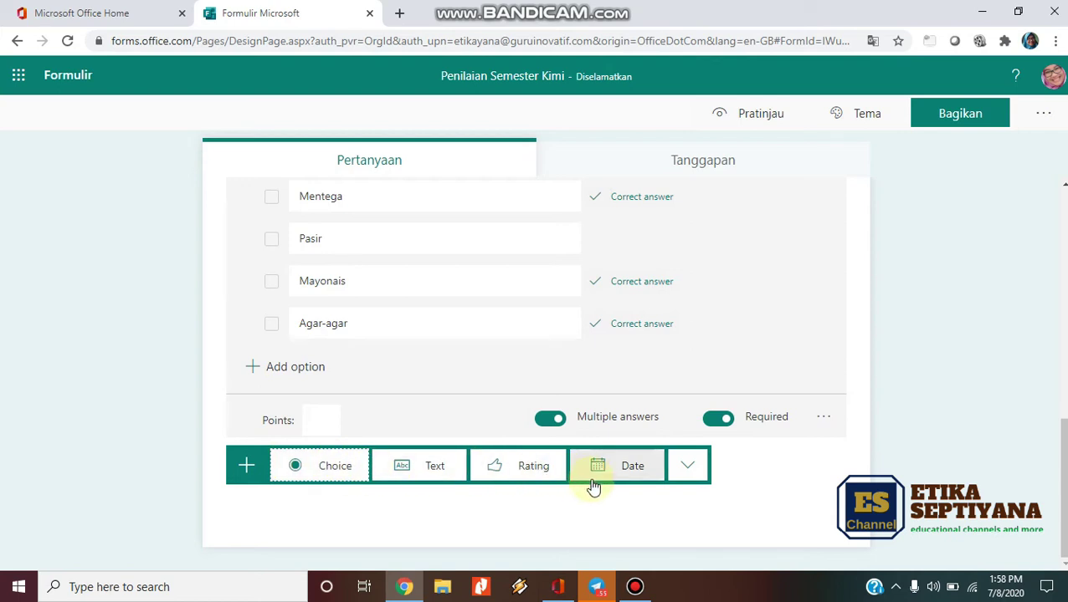
{"action": "left_click", "coordinate": [429, 467]}
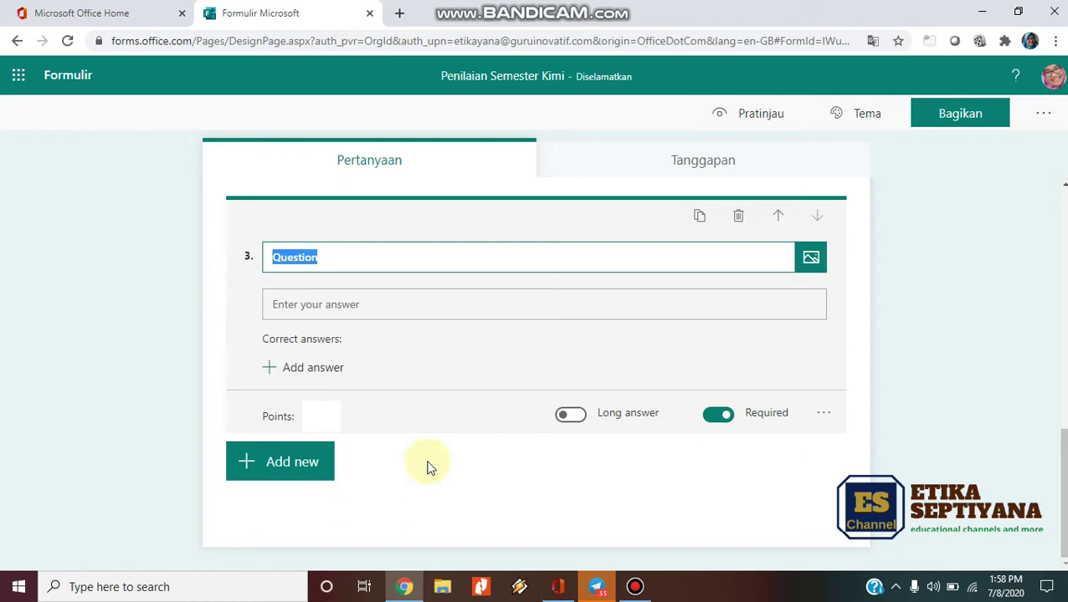
{"action": "mouse_move", "coordinate": [562, 588]}
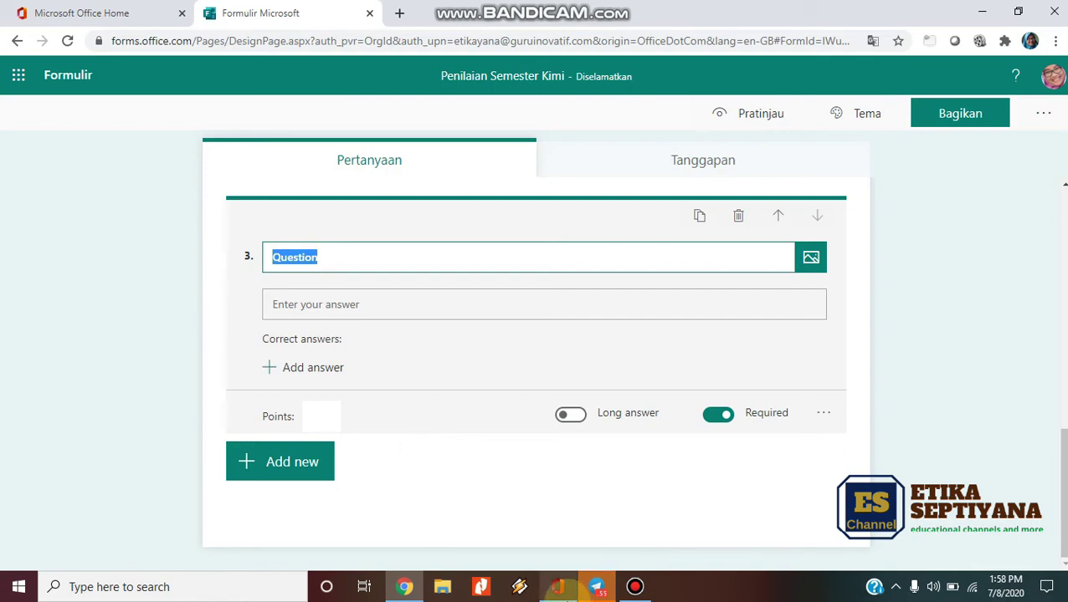
Enter "Peristiwa penghambuaran cahaya oleh partikel koloid disebut...." as the text of question 3
{"action": "type", "text": "Peristiwa penghambuaran"}
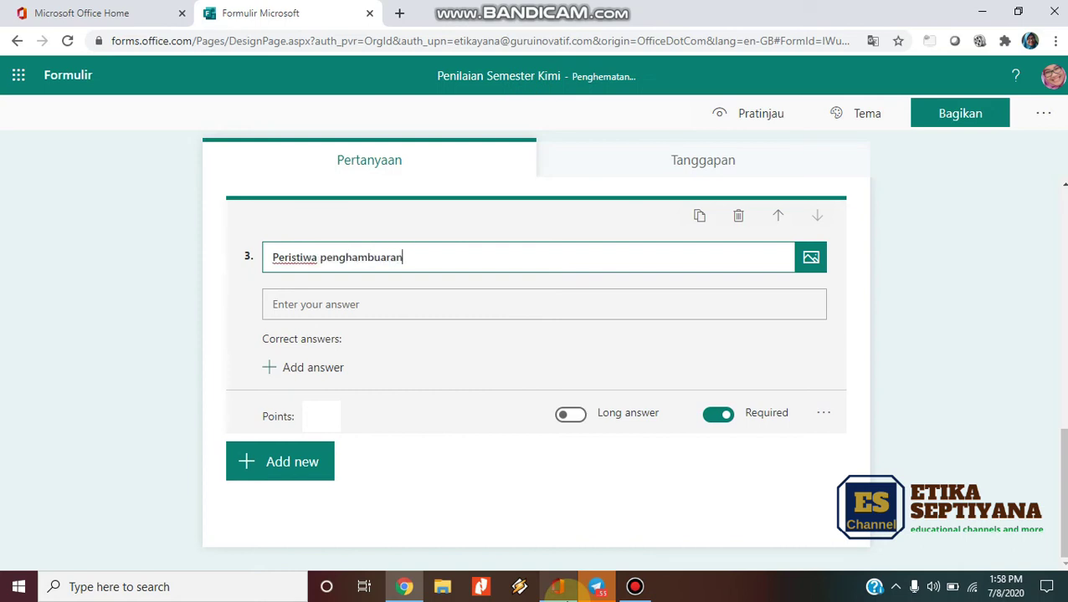
{"action": "type", "text": " cahat"}
{"action": "type", "text": "a oleh"}
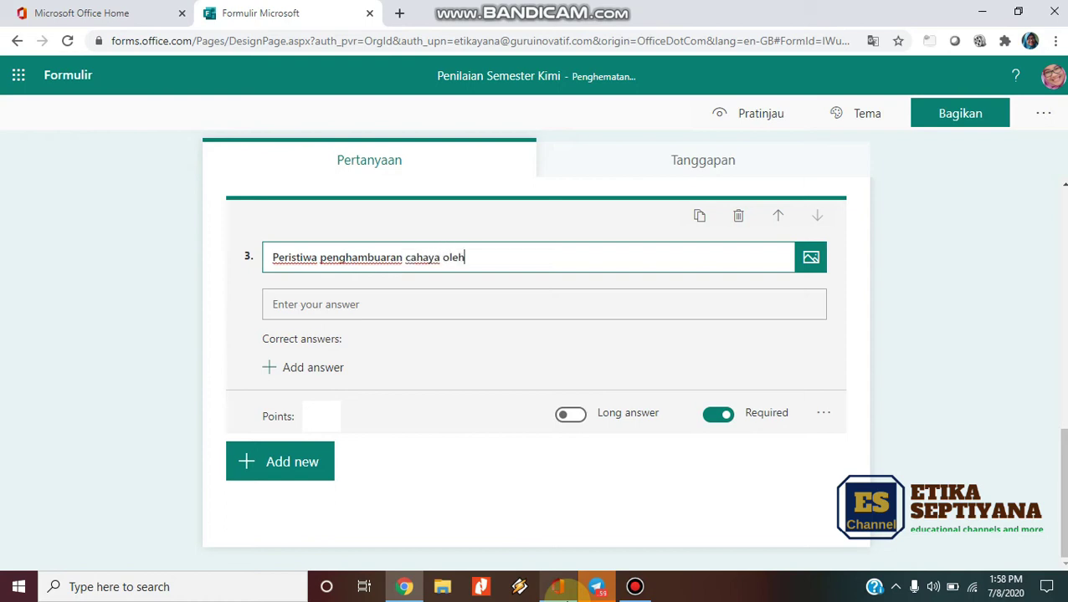
{"action": "type", "text": " partikel koloid disebut...."}
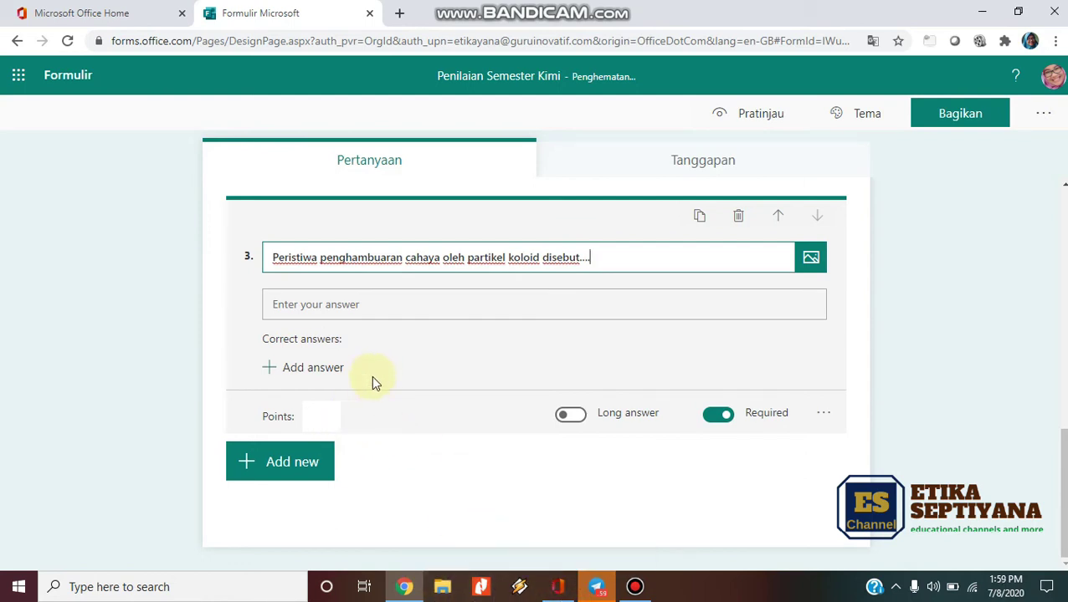
{"action": "left_click", "coordinate": [410, 305]}
{"action": "left_click", "coordinate": [387, 298]}
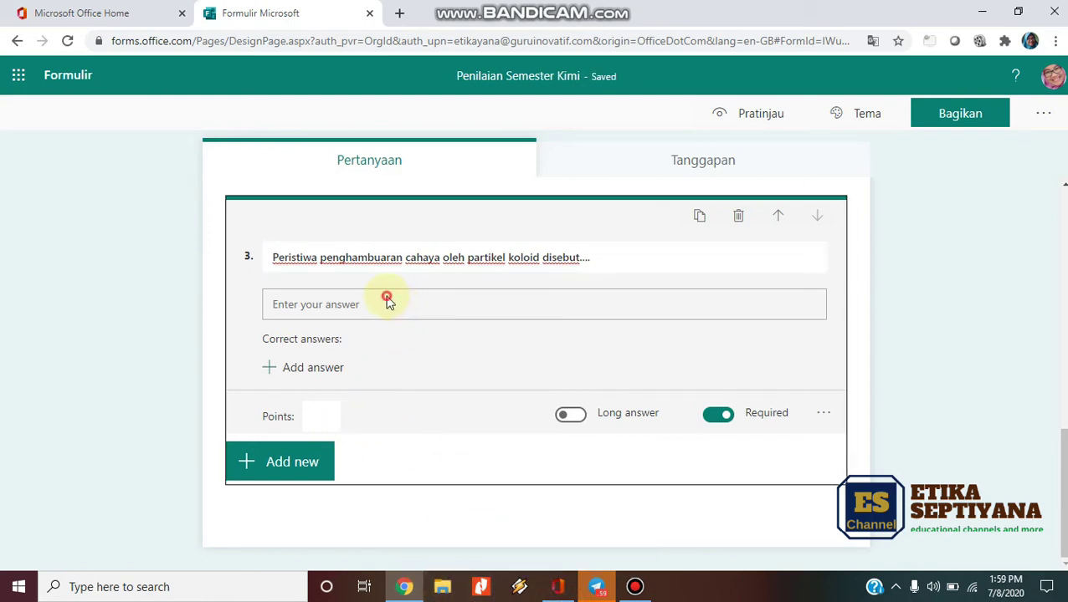
{"action": "left_click", "coordinate": [331, 371]}
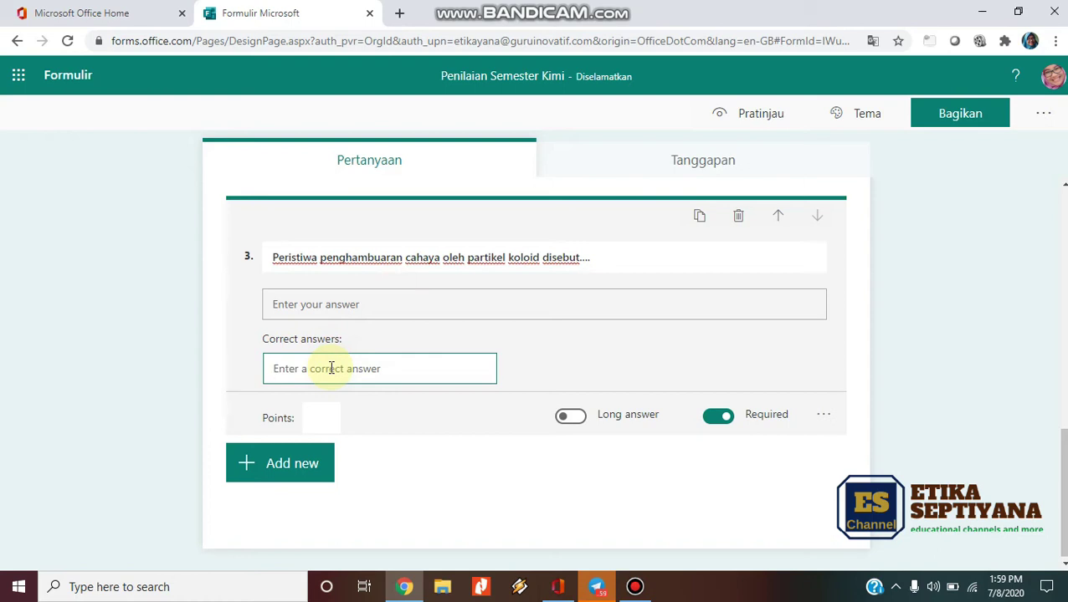
Correct the misspelled word in question 3 to "penghamburan" and enter "Efek tyndall" as its correct answer
{"action": "triple_click", "coordinate": [388, 262]}
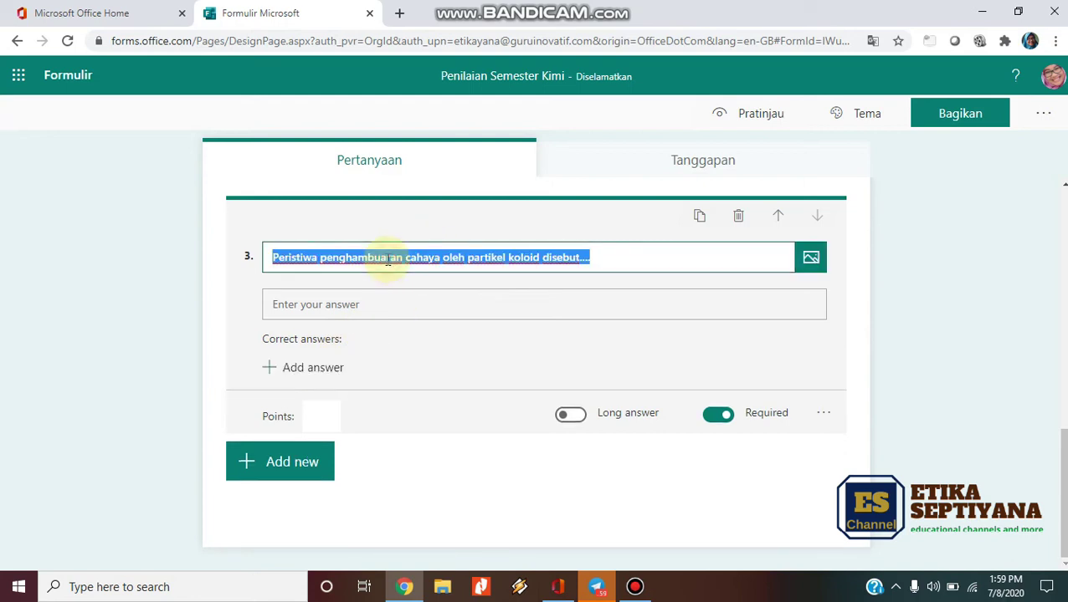
{"action": "left_click", "coordinate": [388, 261]}
{"action": "key", "text": "BackSpace"}
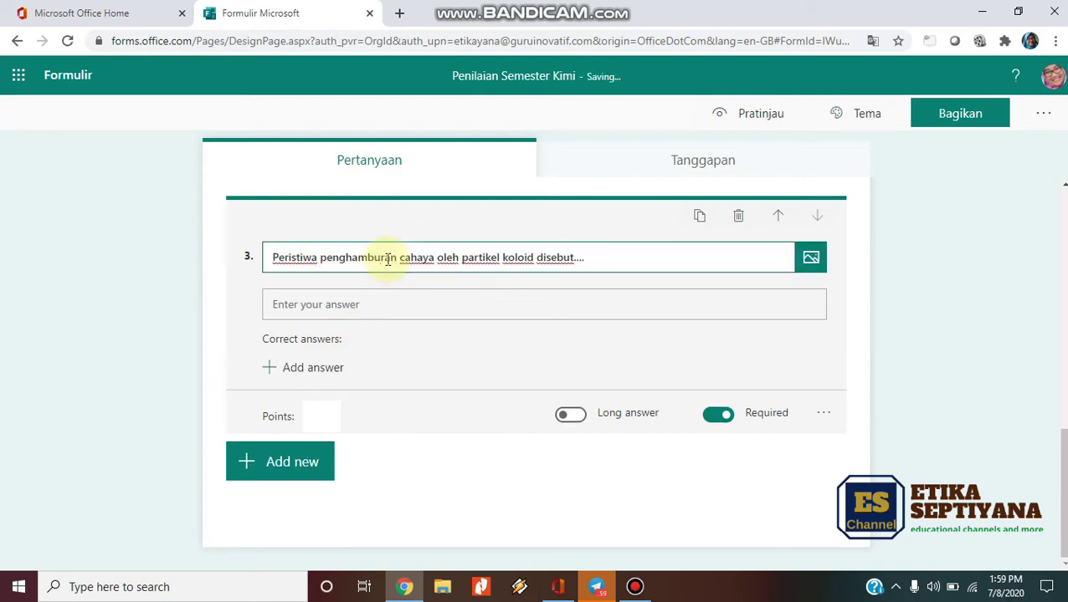
{"action": "left_click", "coordinate": [318, 367]}
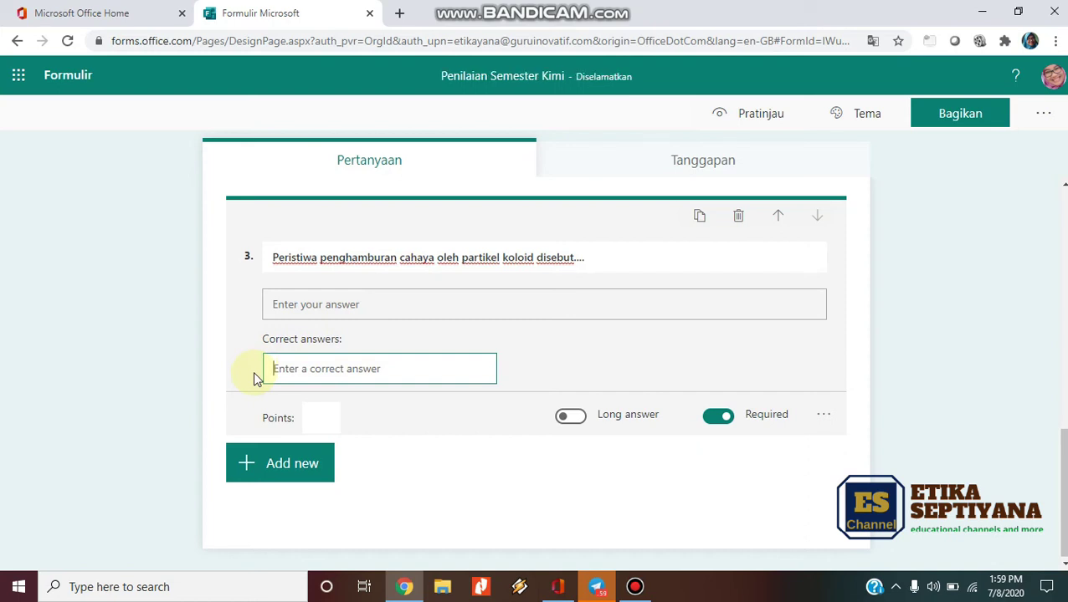
{"action": "type", "text": "Efe"}
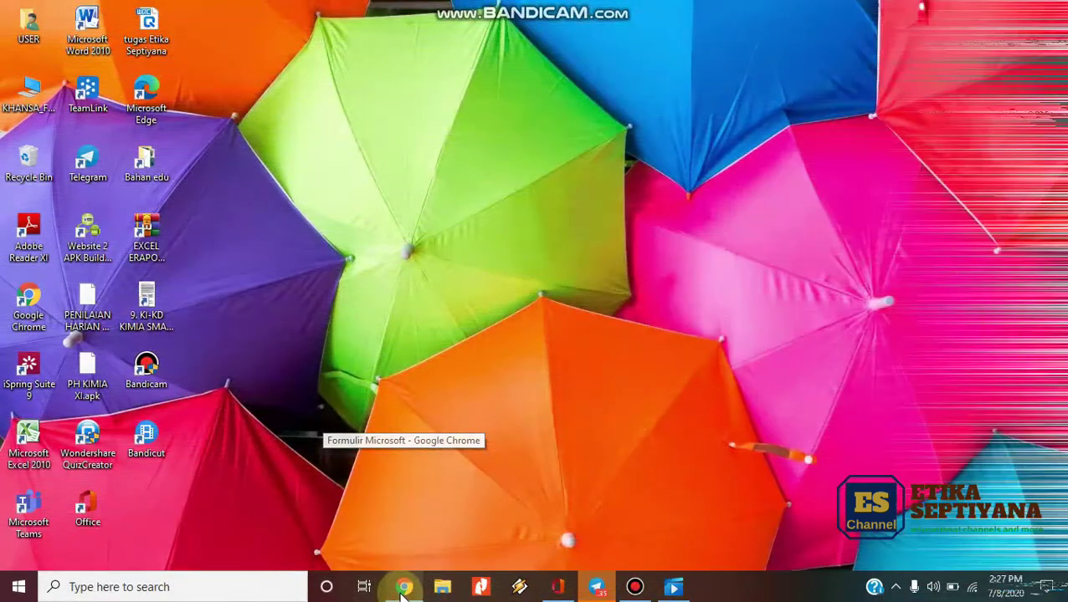
Switch to the Chrome window with the form, look through its questions and check the form in preview mode
{"action": "left_click", "coordinate": [405, 587]}
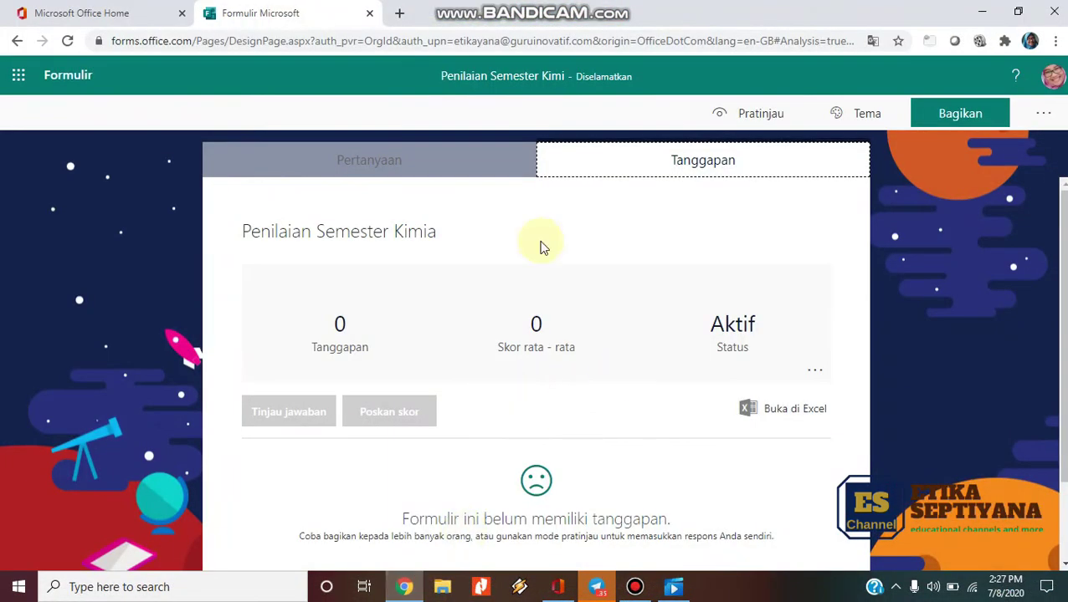
{"action": "left_click", "coordinate": [425, 159]}
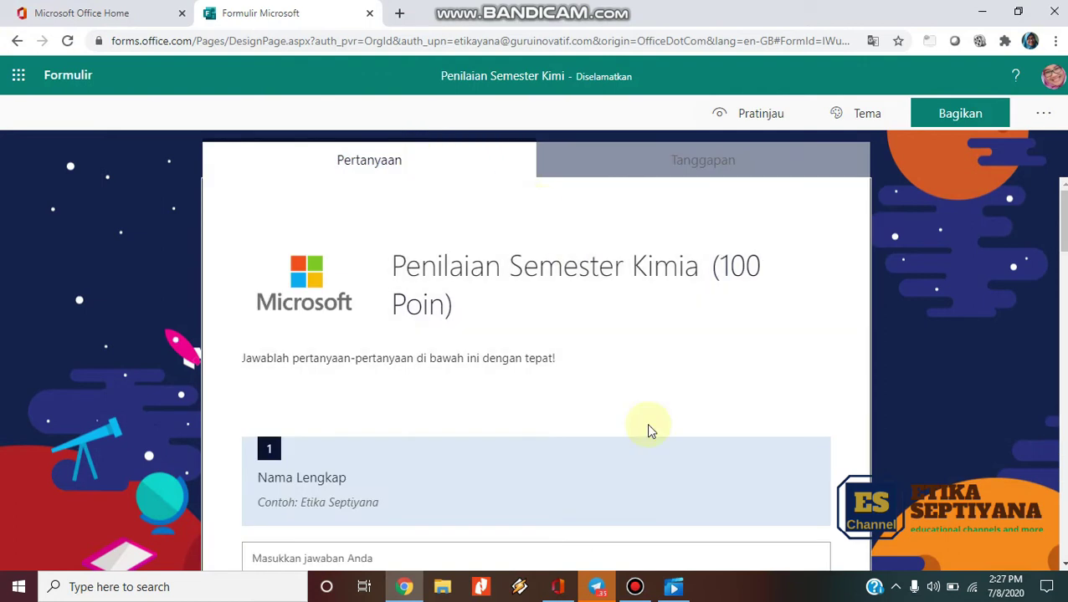
{"action": "scroll", "coordinate": [500, 377], "scroll_direction": "down", "scroll_amount": 5}
{"action": "scroll", "coordinate": [479, 340], "scroll_direction": "up", "scroll_amount": 1}
{"action": "scroll", "coordinate": [482, 335], "scroll_direction": "down", "scroll_amount": 3}
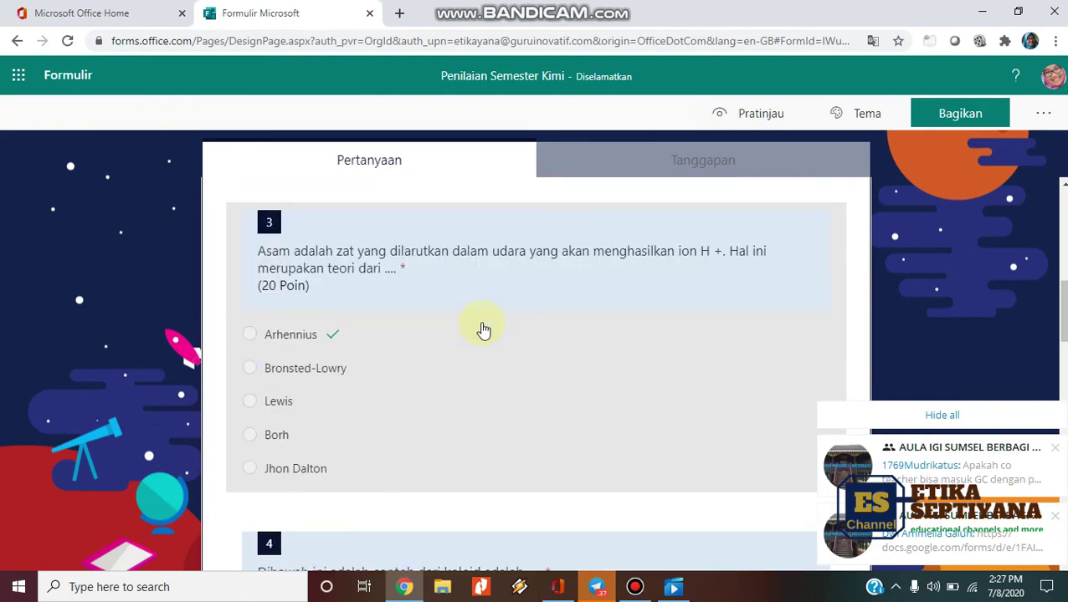
{"action": "scroll", "coordinate": [484, 328], "scroll_direction": "down", "scroll_amount": 6}
{"action": "left_click", "coordinate": [734, 118]}
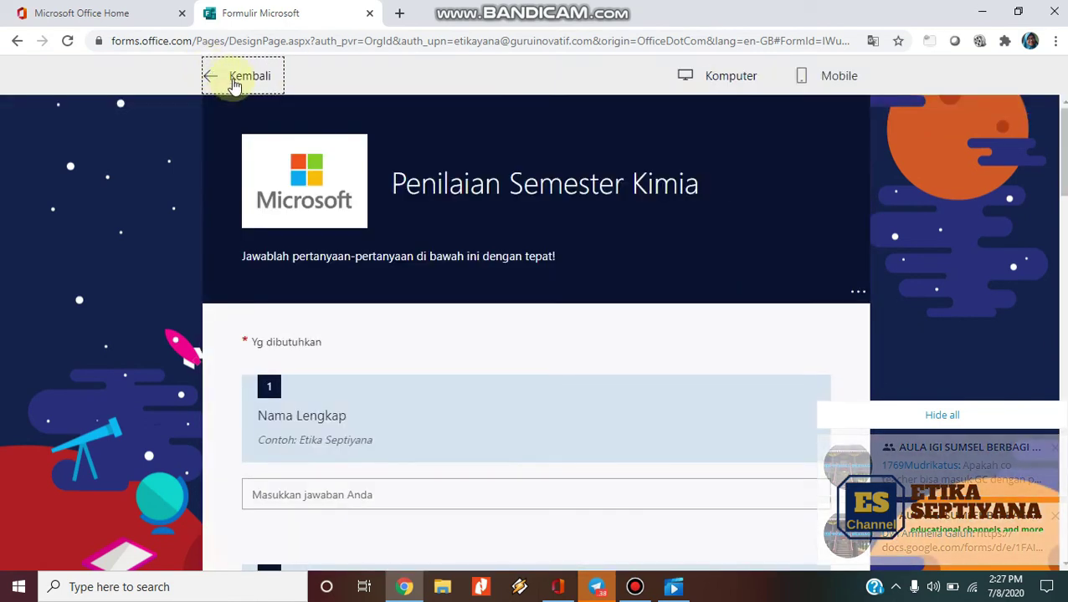
{"action": "left_click", "coordinate": [235, 82]}
Examine the questions from Kelas down to the picture question 7, including their types, points and correct answers
{"action": "scroll", "coordinate": [722, 284], "scroll_direction": "down", "scroll_amount": 3}
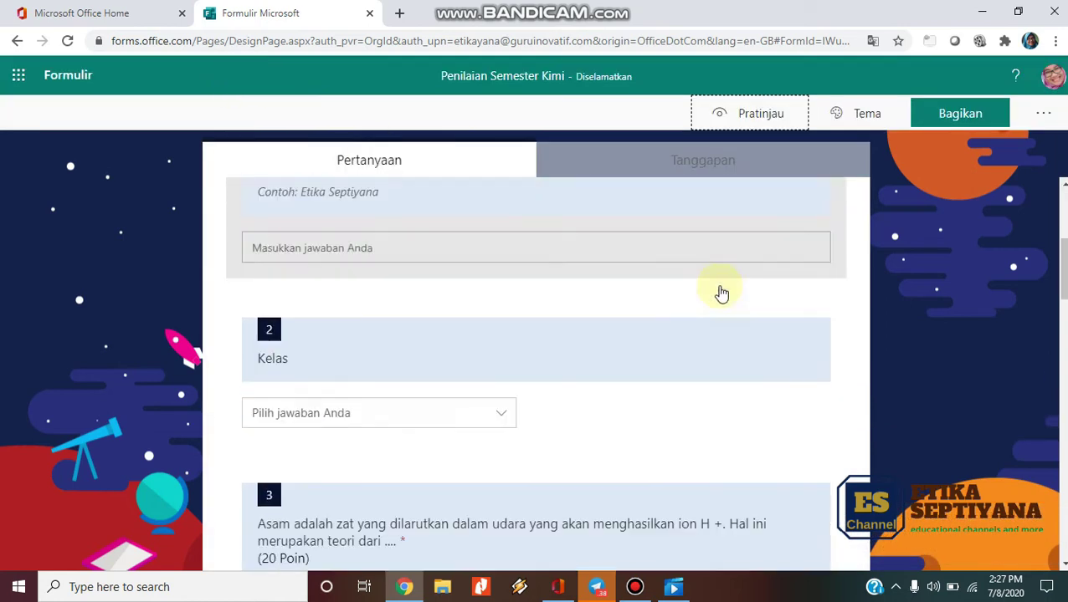
{"action": "scroll", "coordinate": [721, 291], "scroll_direction": "down", "scroll_amount": 15}
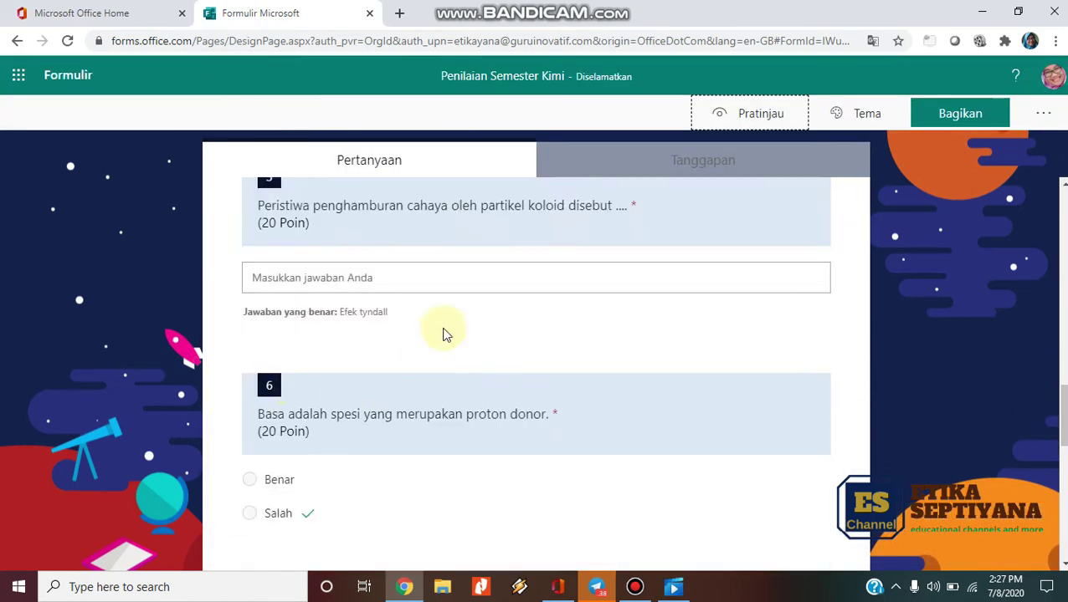
{"action": "scroll", "coordinate": [443, 285], "scroll_direction": "up", "scroll_amount": 5}
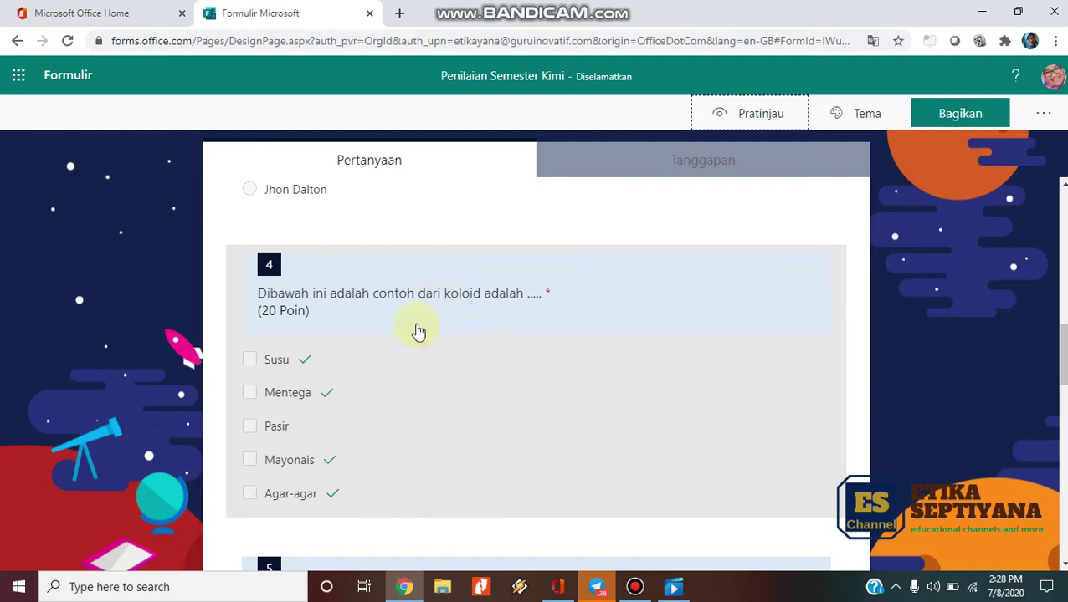
{"action": "scroll", "coordinate": [390, 243], "scroll_direction": "up", "scroll_amount": 2}
{"action": "scroll", "coordinate": [391, 247], "scroll_direction": "down", "scroll_amount": 5}
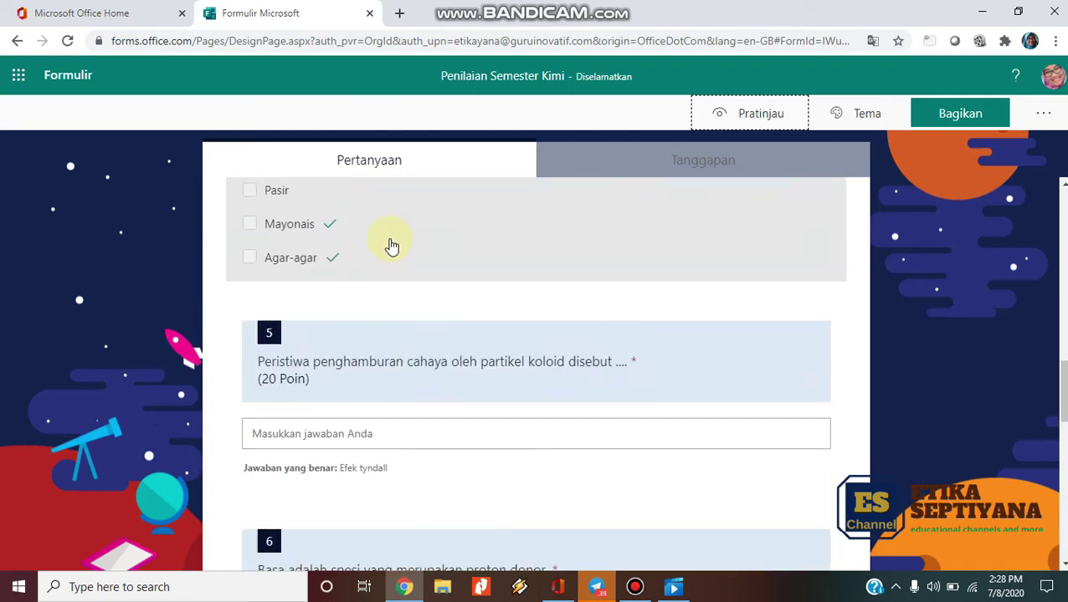
{"action": "scroll", "coordinate": [394, 252], "scroll_direction": "down", "scroll_amount": 1}
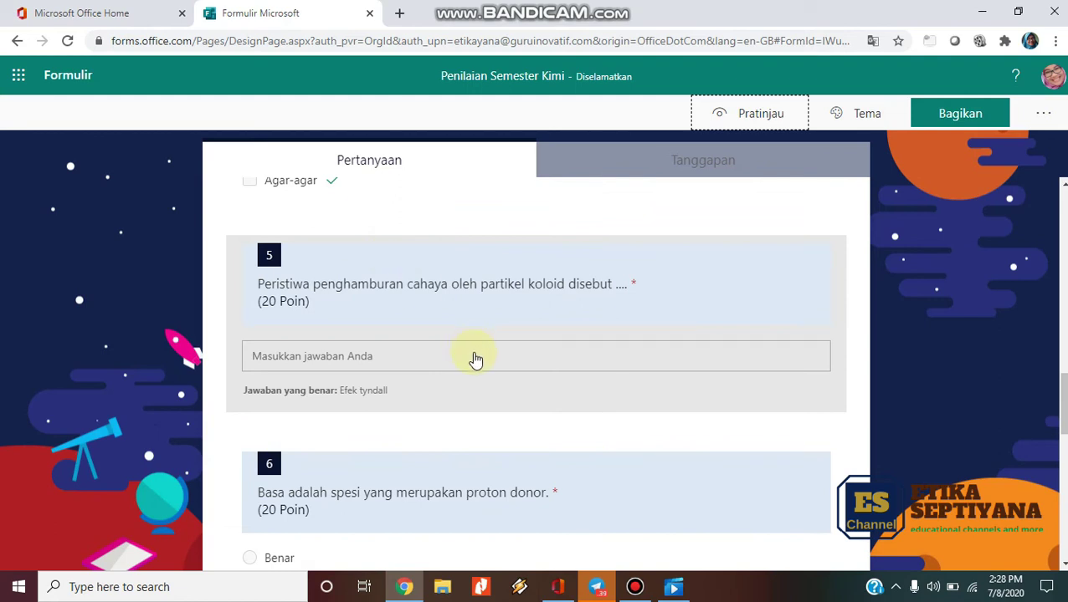
{"action": "scroll", "coordinate": [474, 360], "scroll_direction": "down", "scroll_amount": 5}
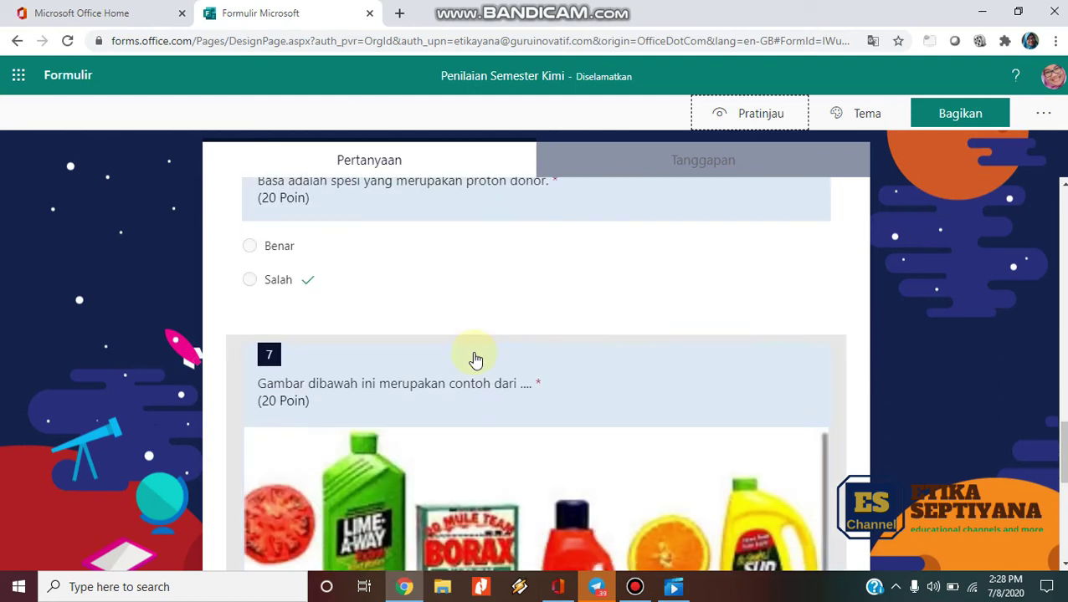
{"action": "scroll", "coordinate": [475, 360], "scroll_direction": "up", "scroll_amount": 3}
{"action": "scroll", "coordinate": [474, 360], "scroll_direction": "down", "scroll_amount": 4}
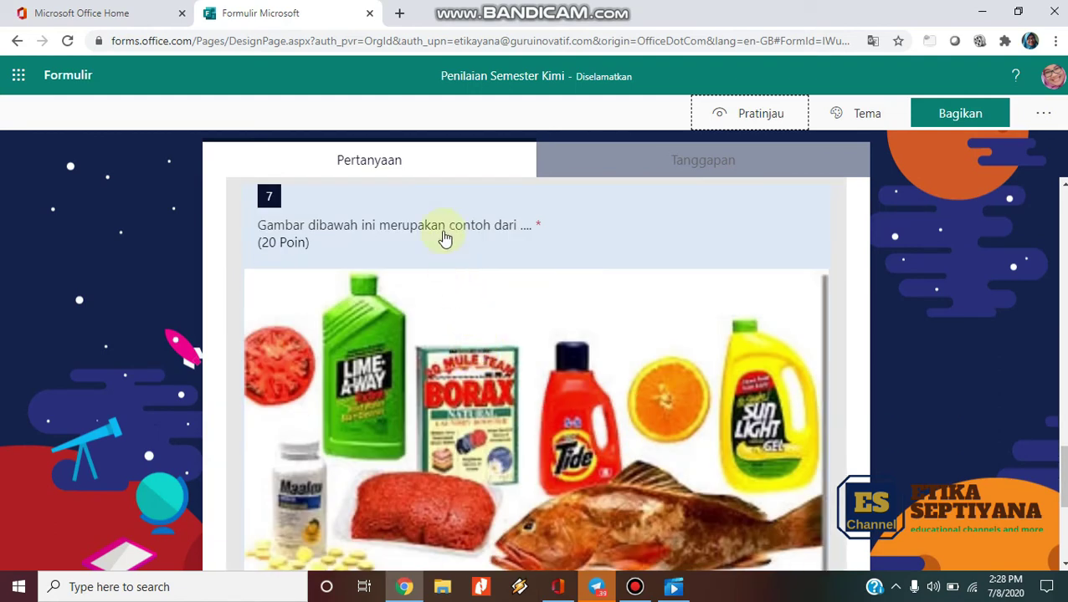
Open question 7 for editing and remove its picture
{"action": "left_click", "coordinate": [636, 246]}
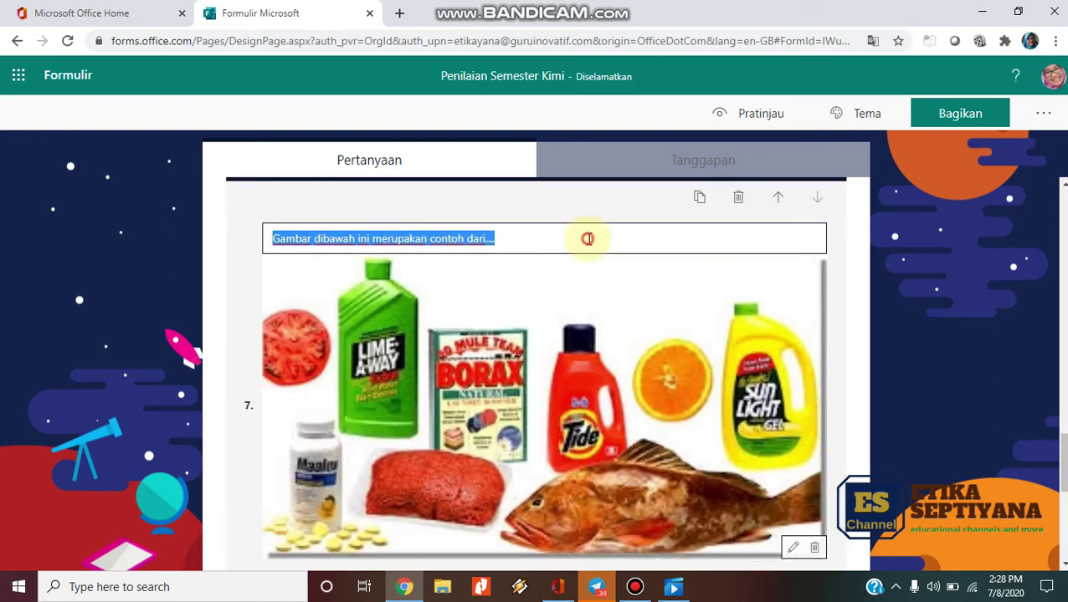
{"action": "left_click", "coordinate": [584, 237]}
{"action": "left_click", "coordinate": [589, 422]}
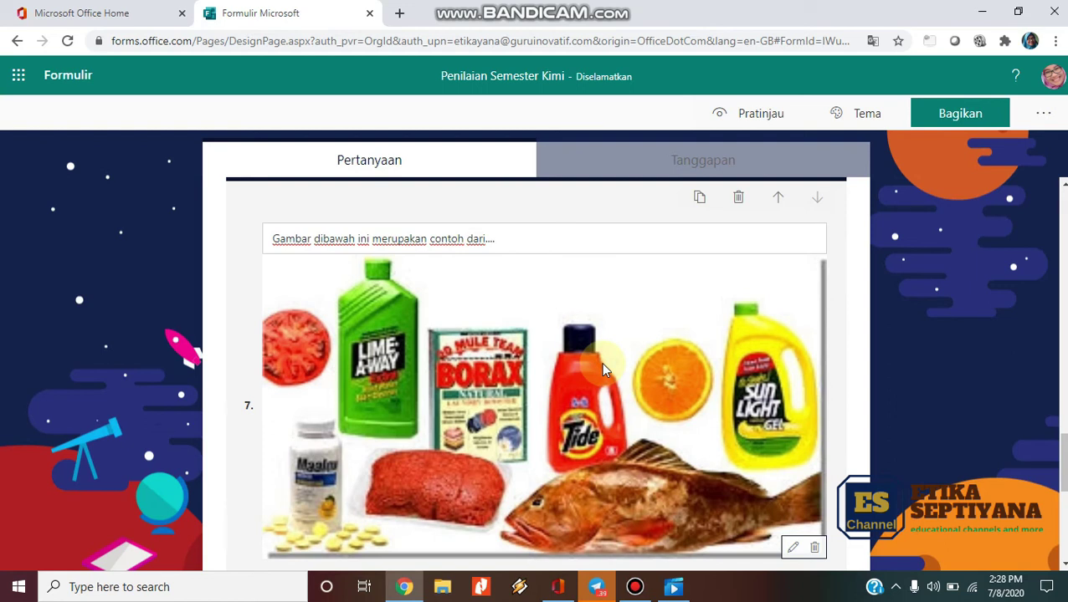
{"action": "left_click", "coordinate": [497, 337]}
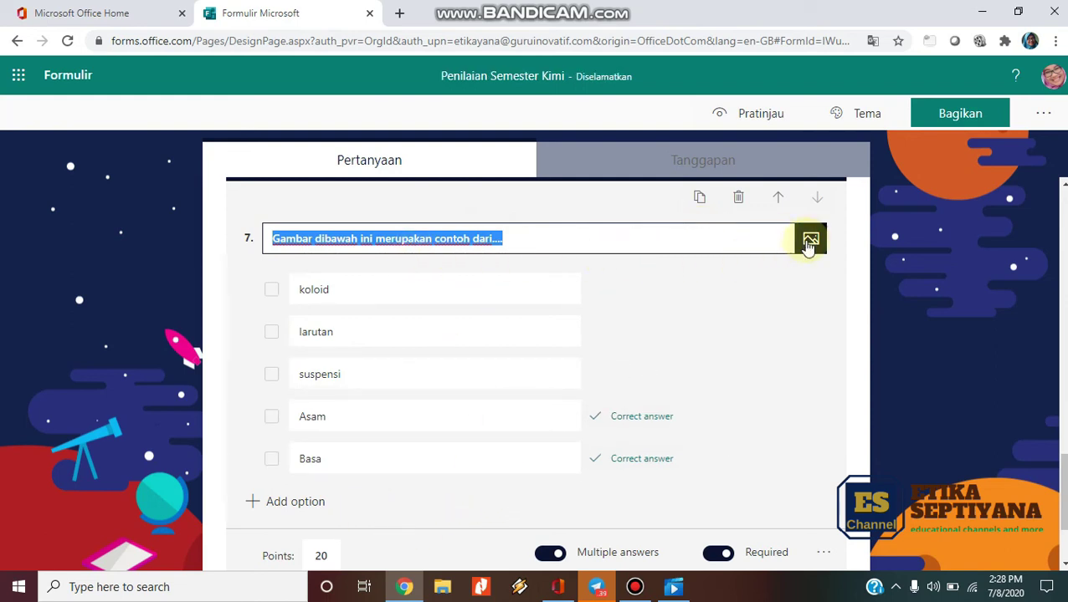
Check the image search and OneDrive sources for question 7, then start an image upload and browse the Pictures folder
{"action": "left_click", "coordinate": [809, 242]}
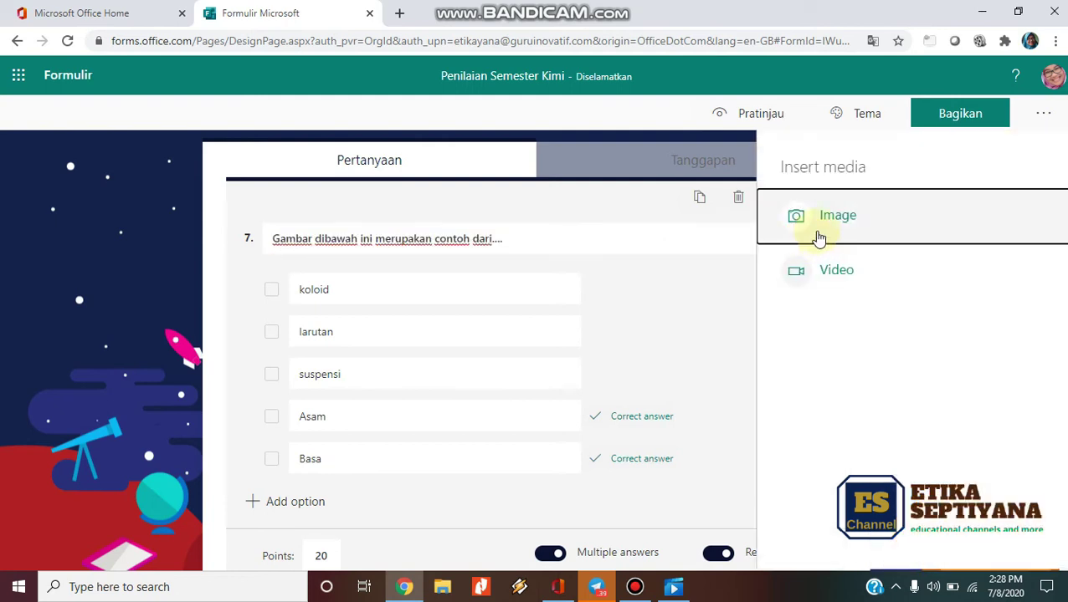
{"action": "left_click", "coordinate": [864, 226]}
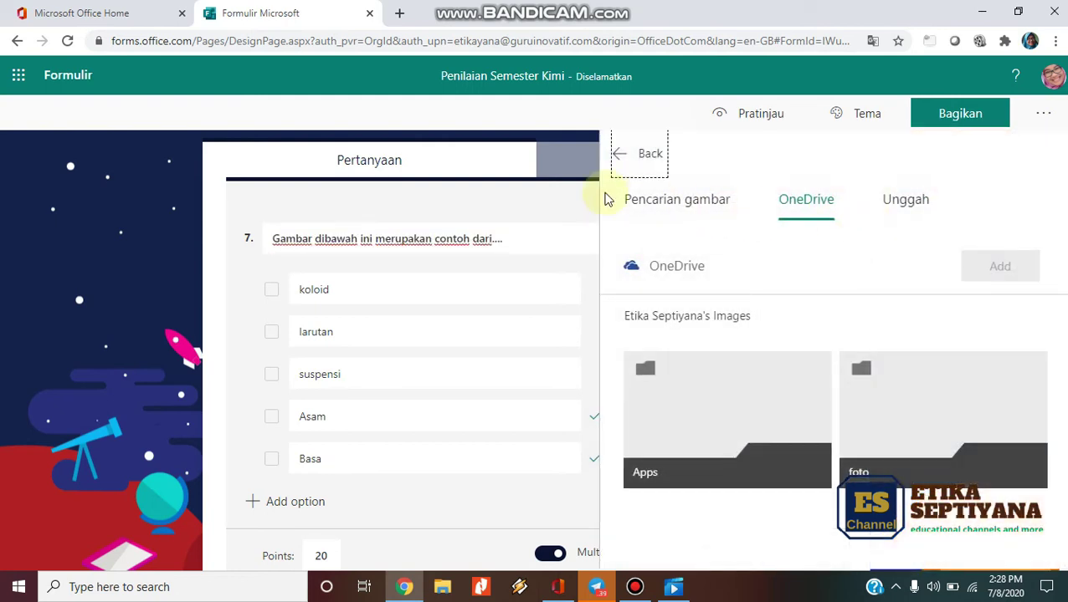
{"action": "left_click", "coordinate": [697, 213]}
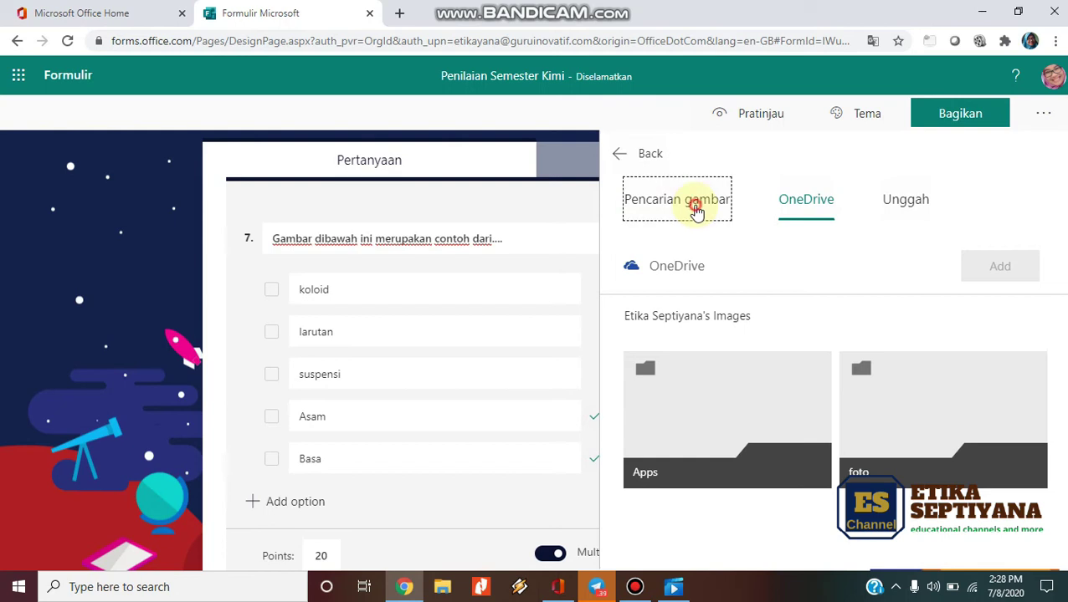
{"action": "left_click", "coordinate": [799, 209]}
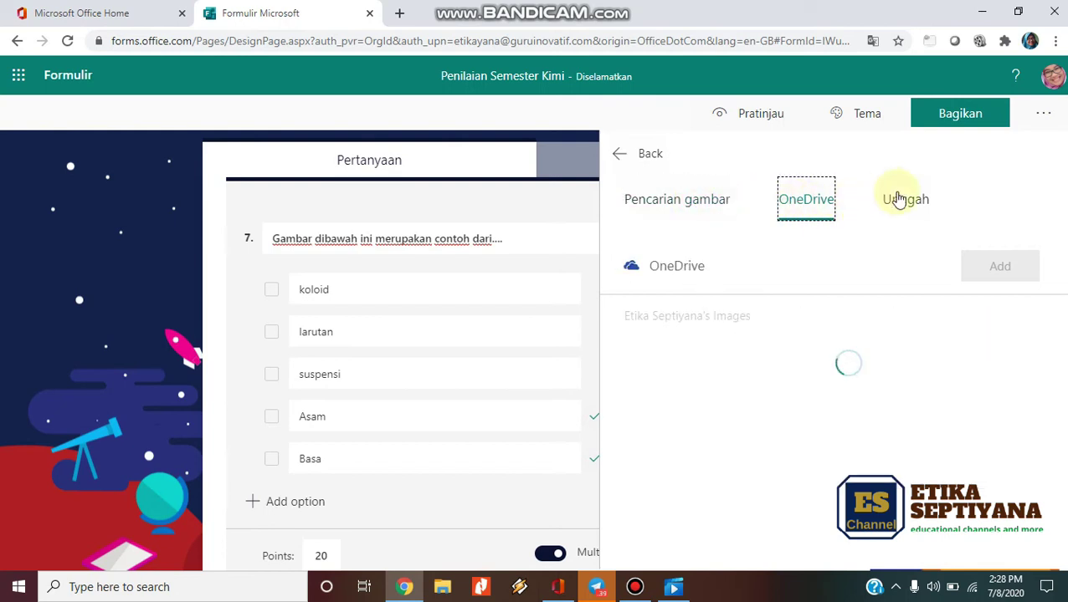
{"action": "left_click", "coordinate": [900, 199]}
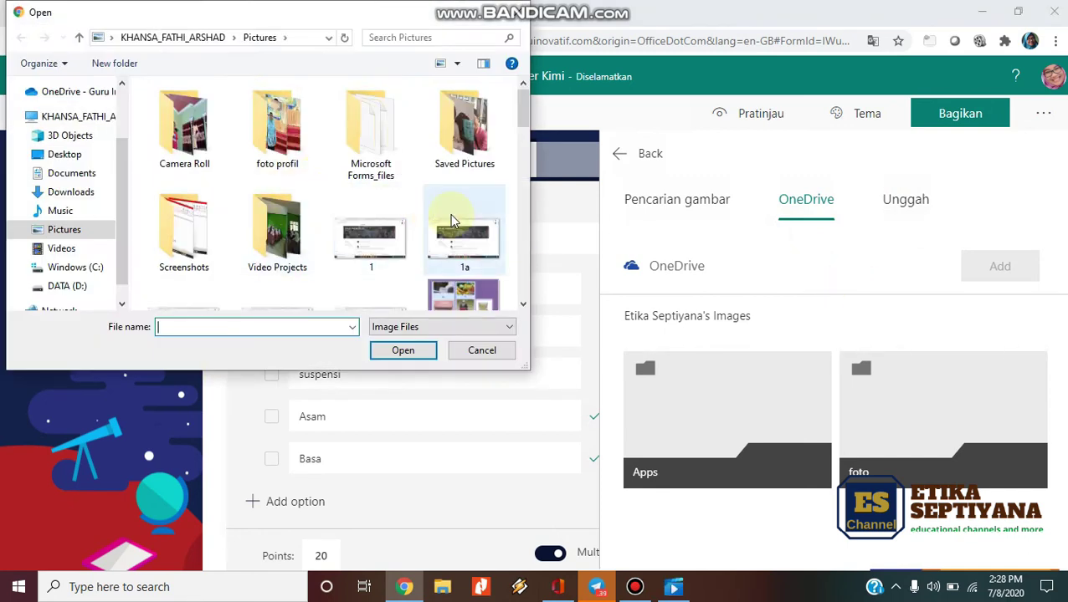
{"action": "left_click", "coordinate": [522, 304]}
{"action": "left_click", "coordinate": [522, 305]}
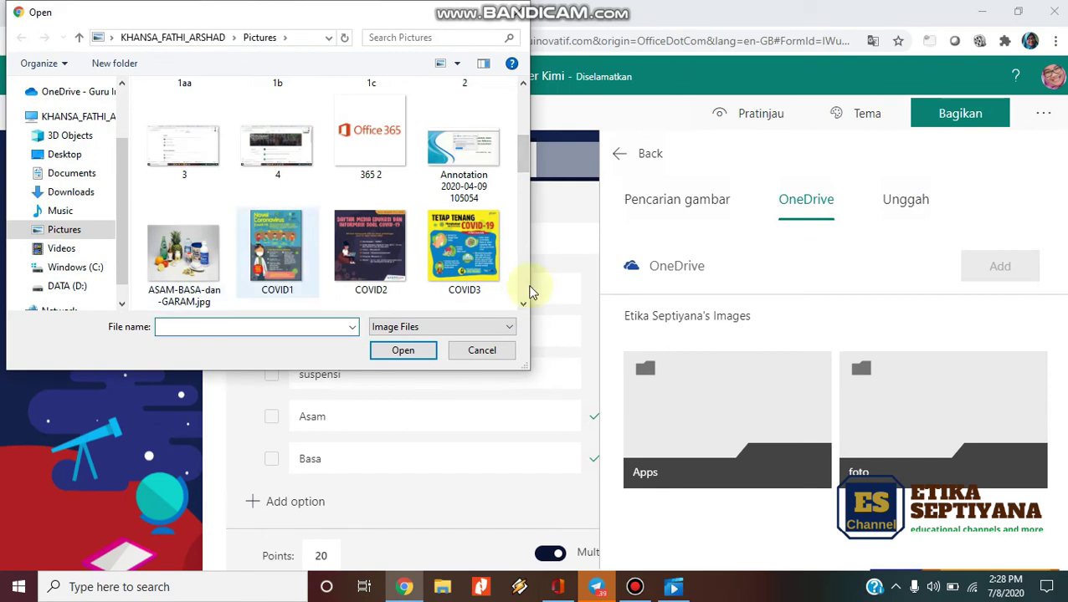
{"action": "left_click", "coordinate": [524, 305]}
{"action": "left_click", "coordinate": [524, 305]}
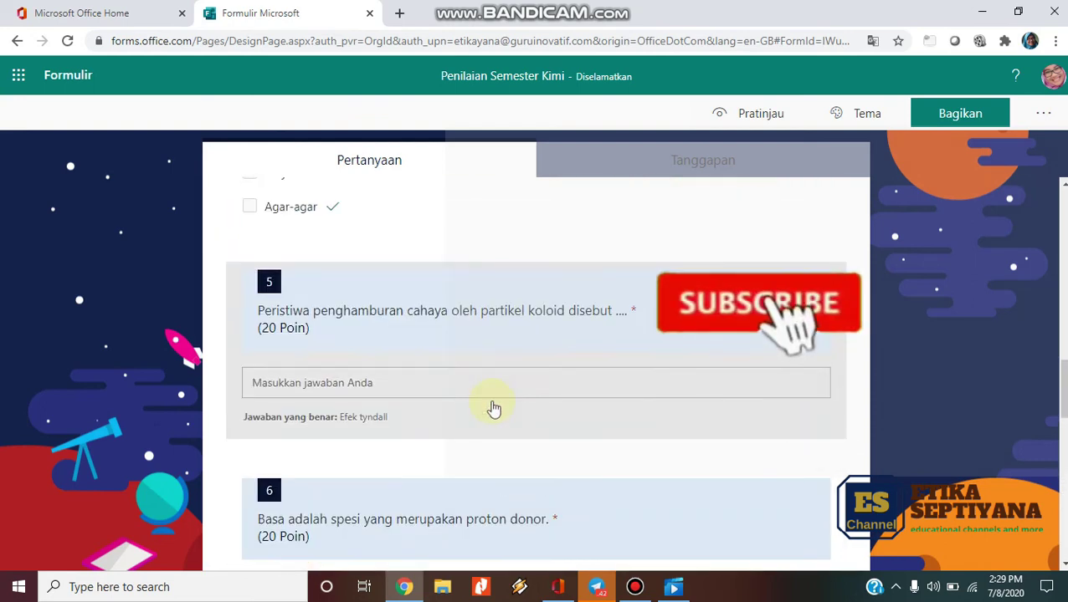
Open question 2 (Kelas) for editing and inspect its drop-down setting and the XI MIPA 1 option
{"action": "scroll", "coordinate": [456, 351], "scroll_direction": "up", "scroll_amount": 10}
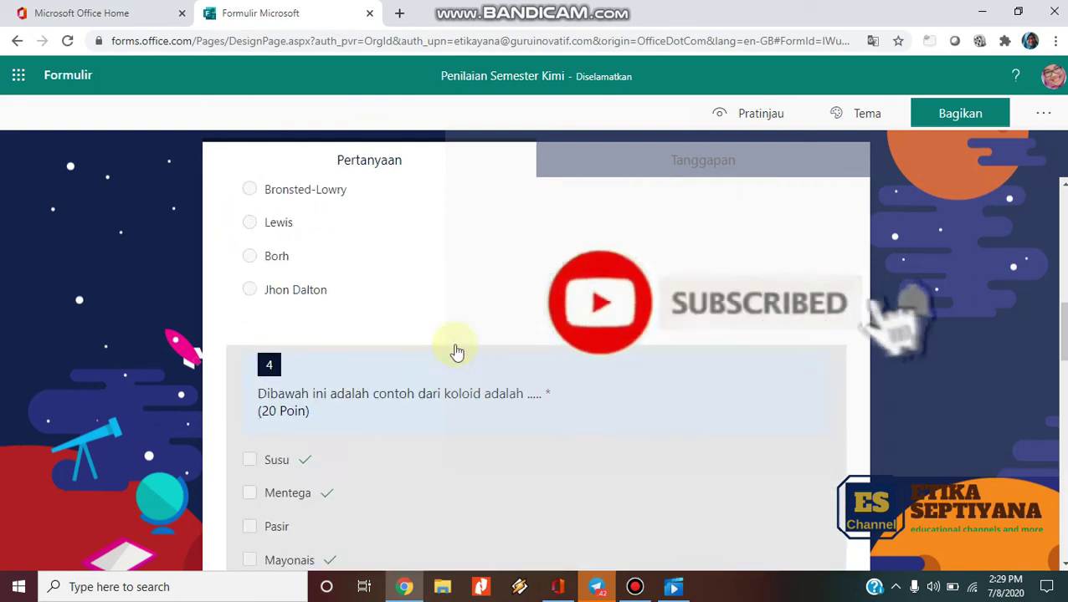
{"action": "scroll", "coordinate": [457, 353], "scroll_direction": "down", "scroll_amount": 3}
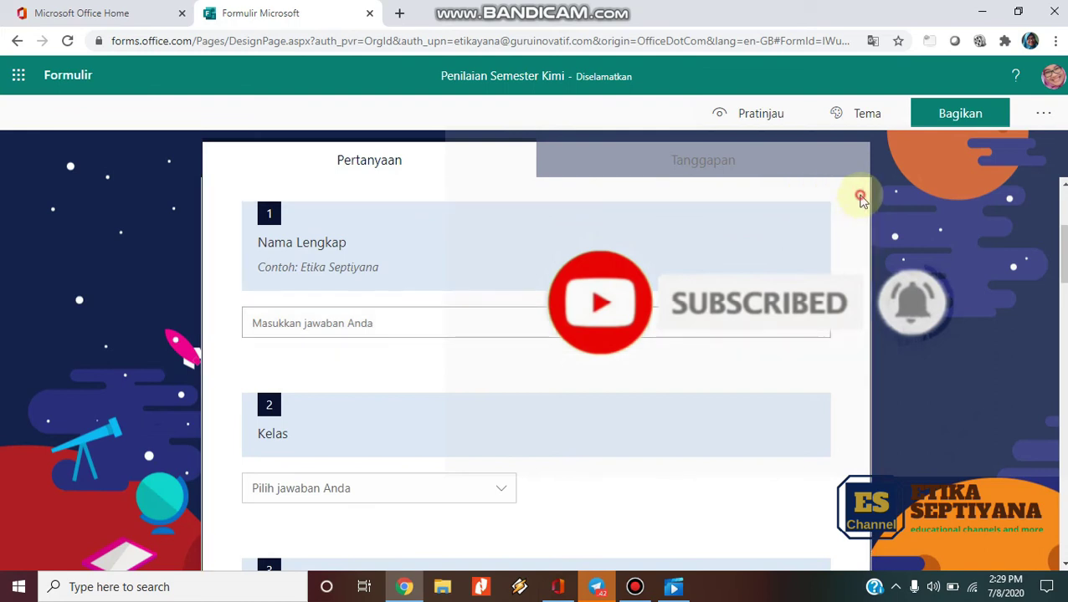
{"action": "left_click", "coordinate": [432, 443]}
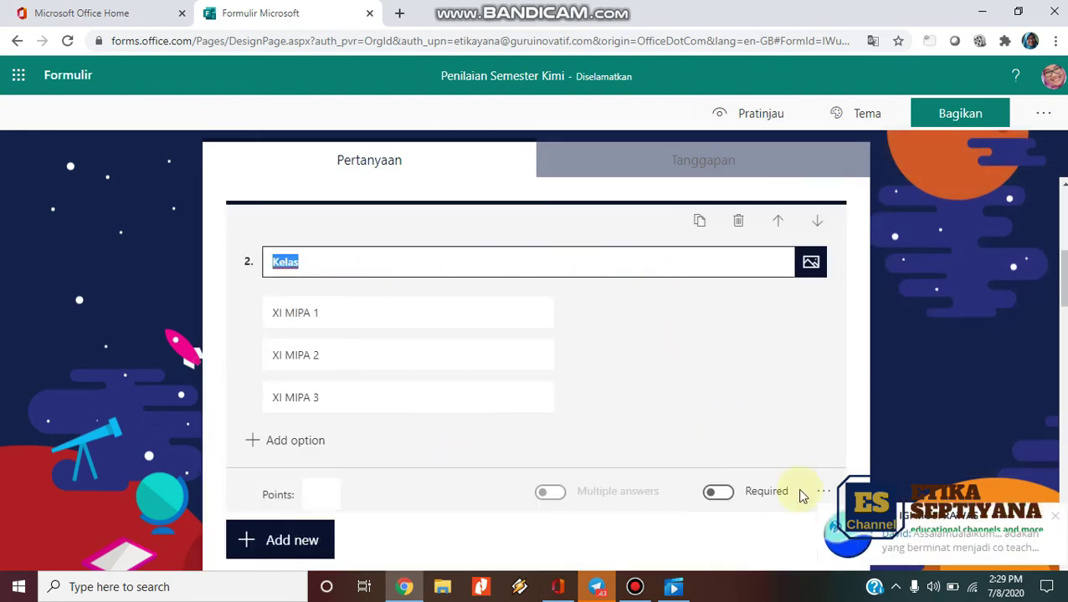
{"action": "left_click", "coordinate": [824, 493]}
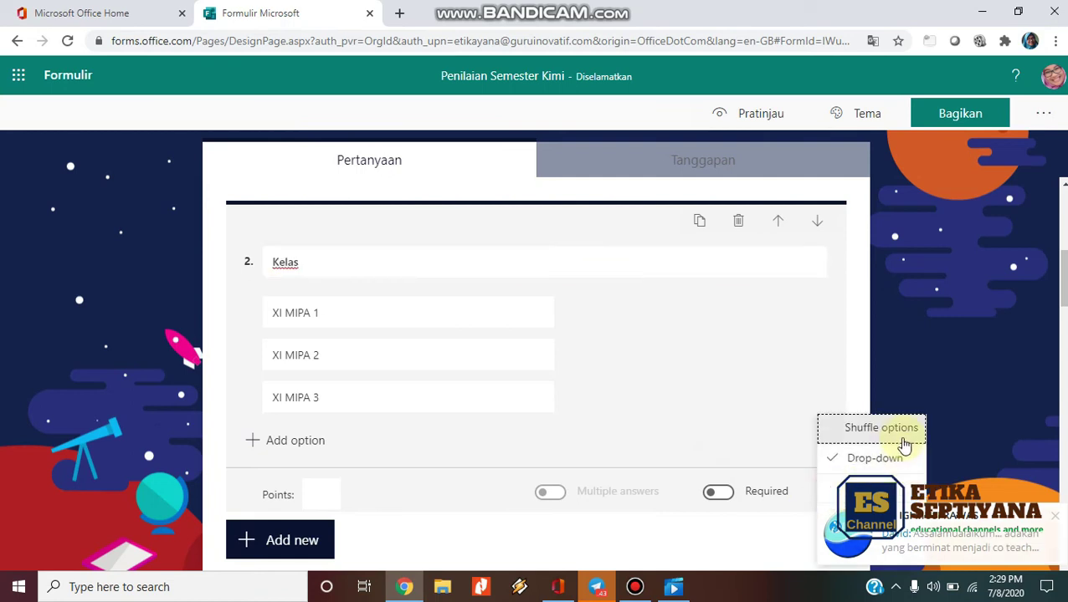
{"action": "left_click", "coordinate": [547, 324]}
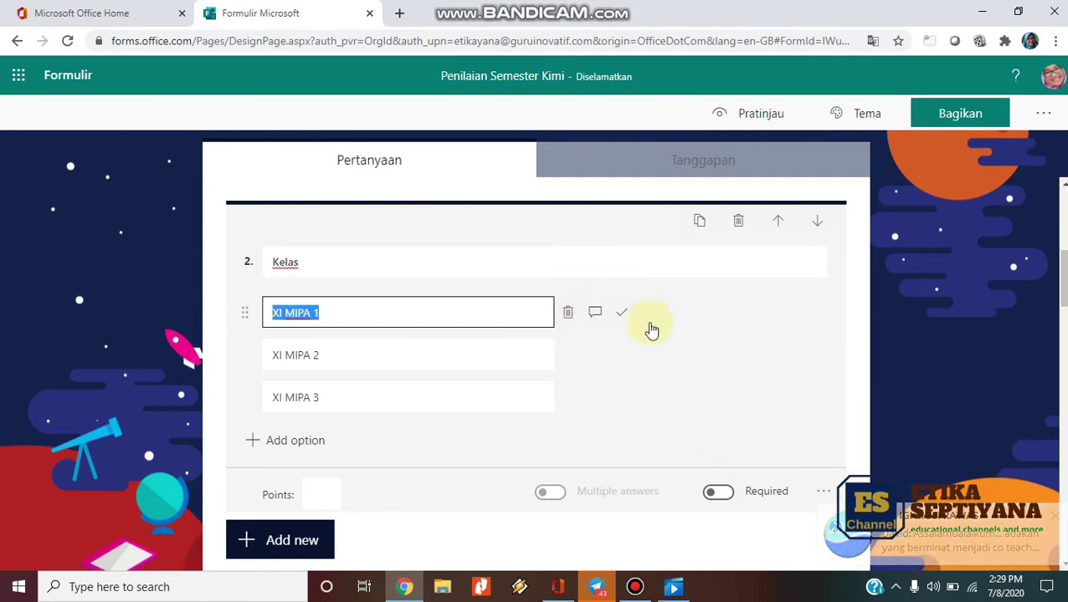
Preview the quiz as a respondent and check the class options in the Kelas drop-down question
{"action": "left_click", "coordinate": [670, 326]}
{"action": "left_click", "coordinate": [778, 124]}
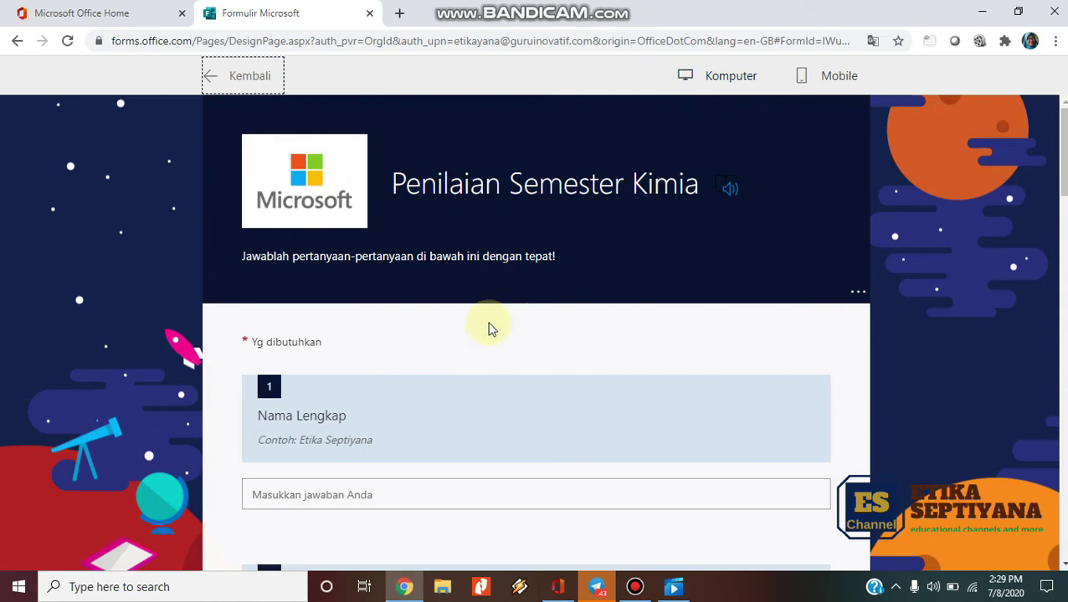
{"action": "scroll", "coordinate": [432, 405], "scroll_direction": "down", "scroll_amount": 3}
{"action": "scroll", "coordinate": [432, 408], "scroll_direction": "down", "scroll_amount": 1}
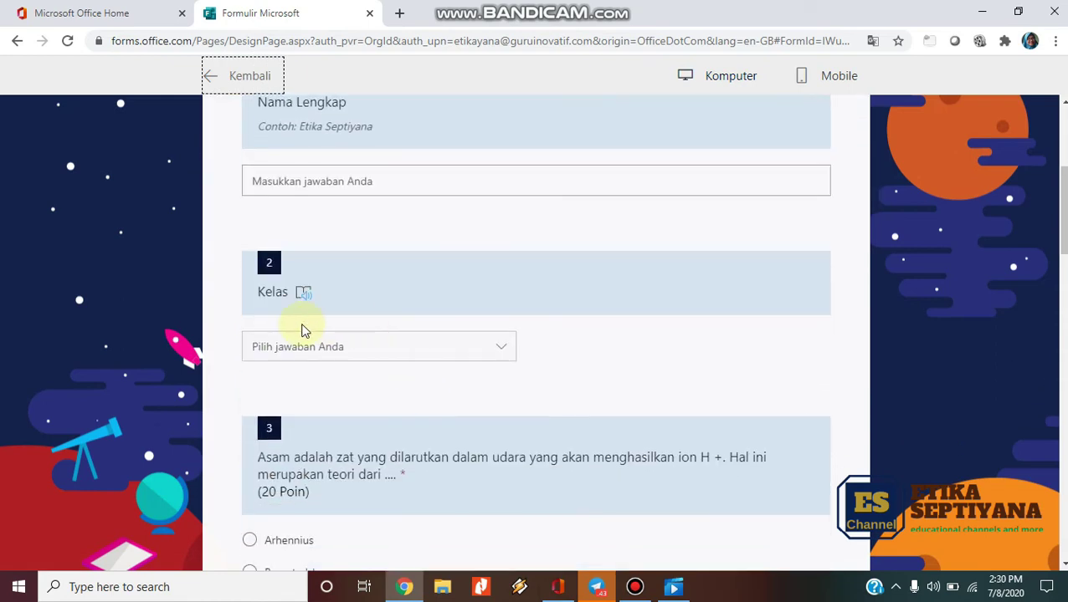
{"action": "scroll", "coordinate": [423, 467], "scroll_direction": "down", "scroll_amount": 3}
{"action": "scroll", "coordinate": [423, 462], "scroll_direction": "up", "scroll_amount": 4}
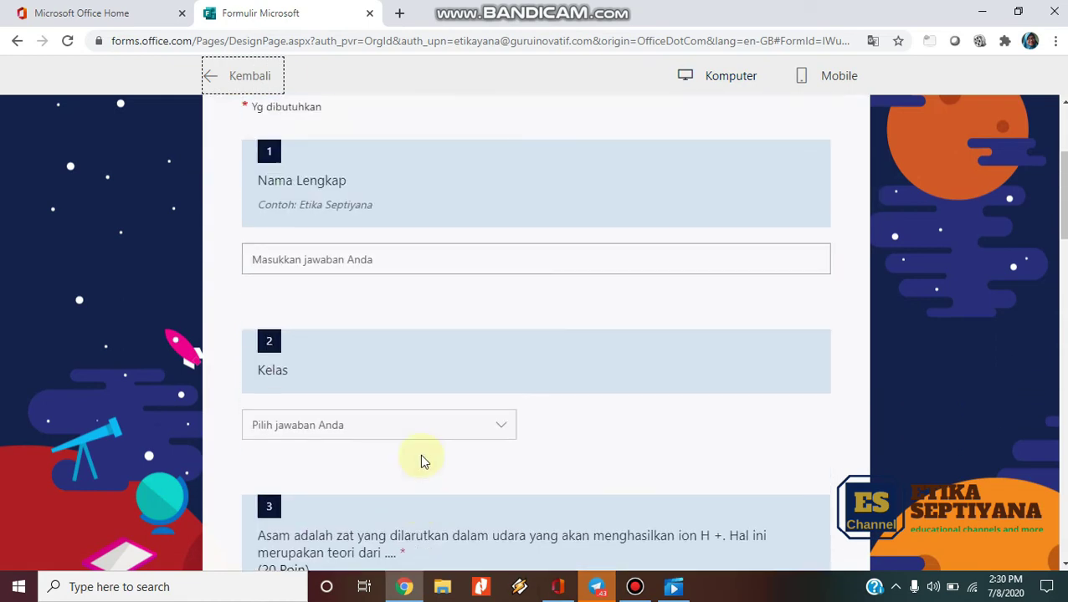
{"action": "left_click", "coordinate": [508, 437]}
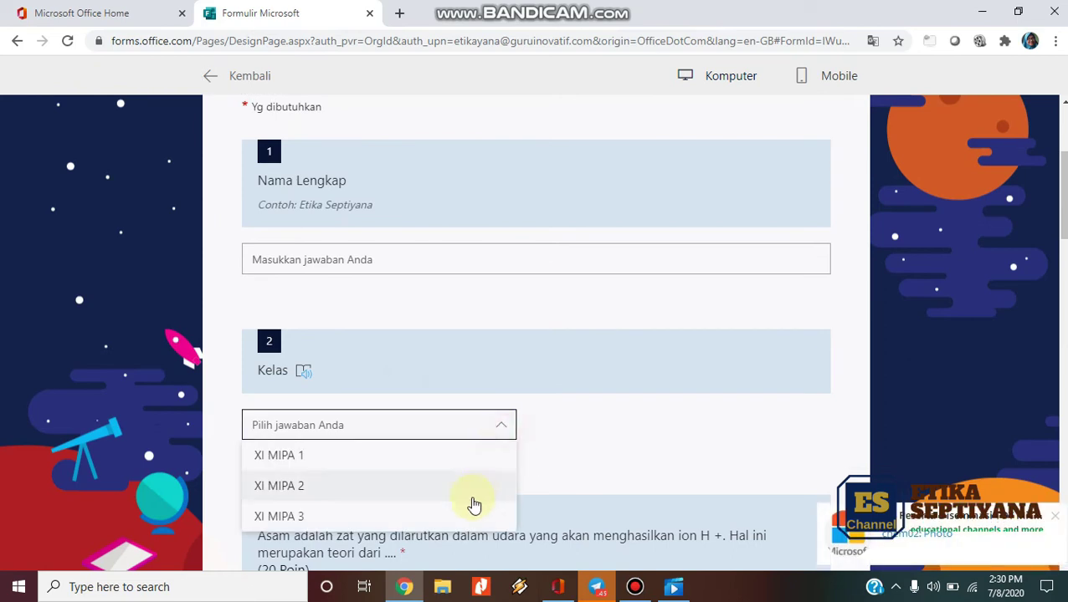
{"action": "scroll", "coordinate": [540, 377], "scroll_direction": "up", "scroll_amount": 1}
{"action": "scroll", "coordinate": [540, 378], "scroll_direction": "up", "scroll_amount": 1}
{"action": "left_click", "coordinate": [480, 290]}
Examine the previewed questions from number 3 to the picture question 7, and return to editing the quiz
{"action": "scroll", "coordinate": [602, 372], "scroll_direction": "down", "scroll_amount": 10}
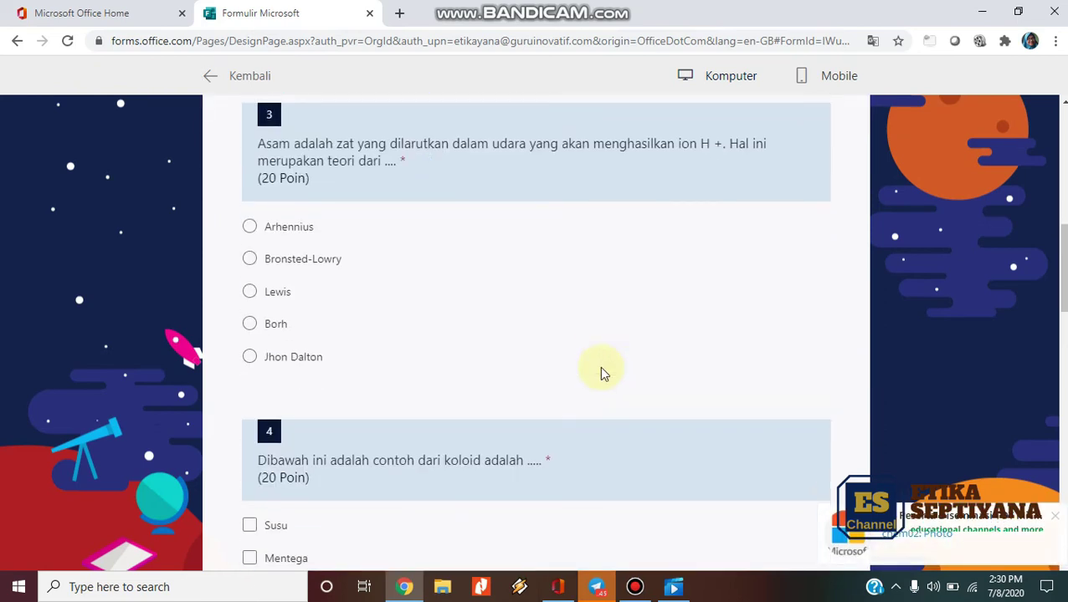
{"action": "scroll", "coordinate": [602, 368], "scroll_direction": "down", "scroll_amount": 5}
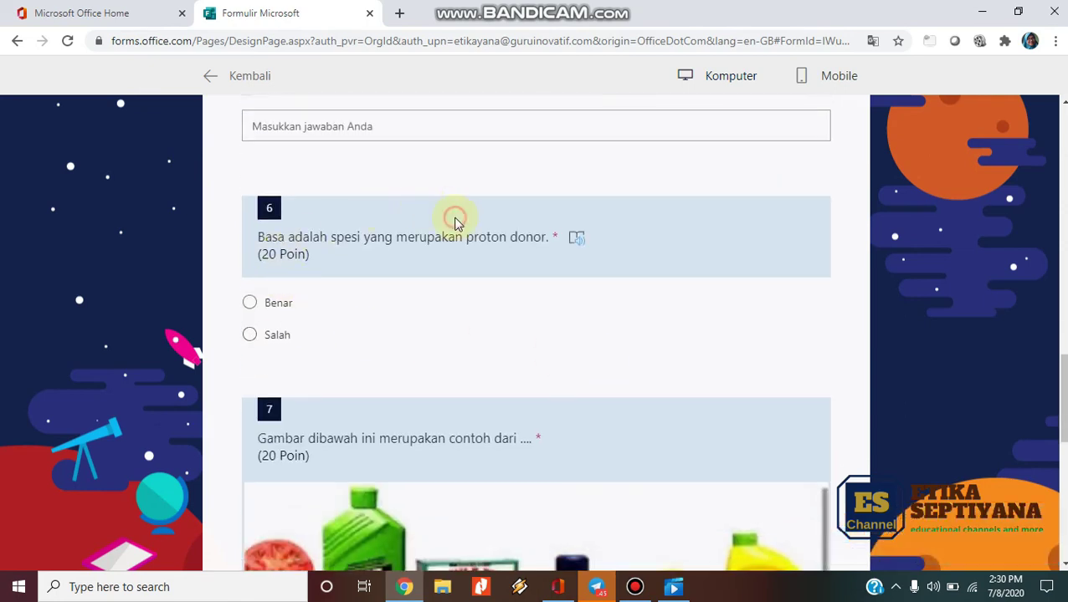
{"action": "scroll", "coordinate": [429, 172], "scroll_direction": "up", "scroll_amount": 8}
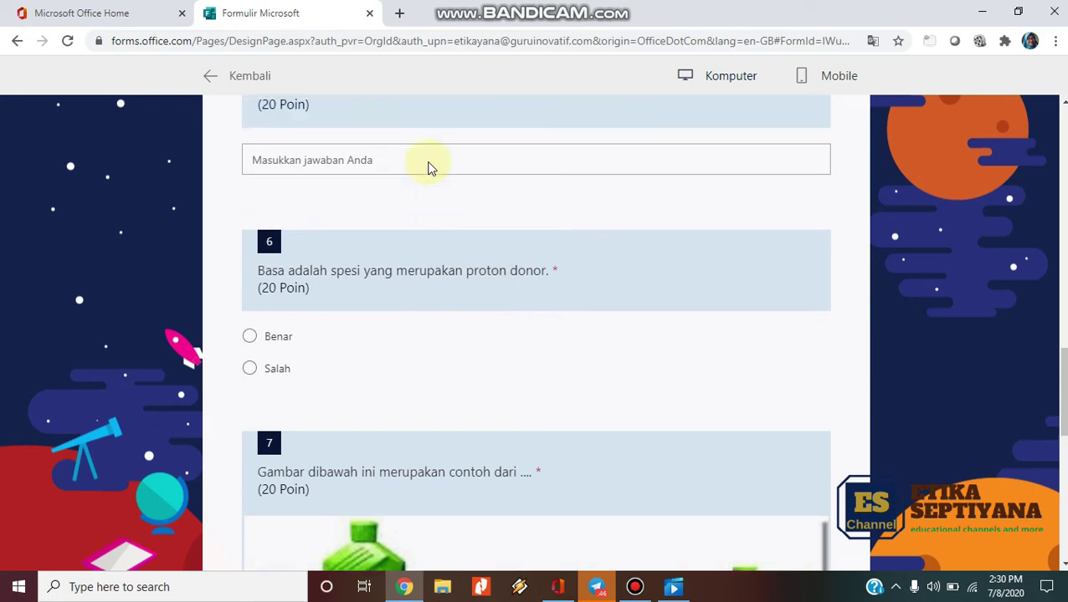
{"action": "scroll", "coordinate": [429, 178], "scroll_direction": "up", "scroll_amount": 6}
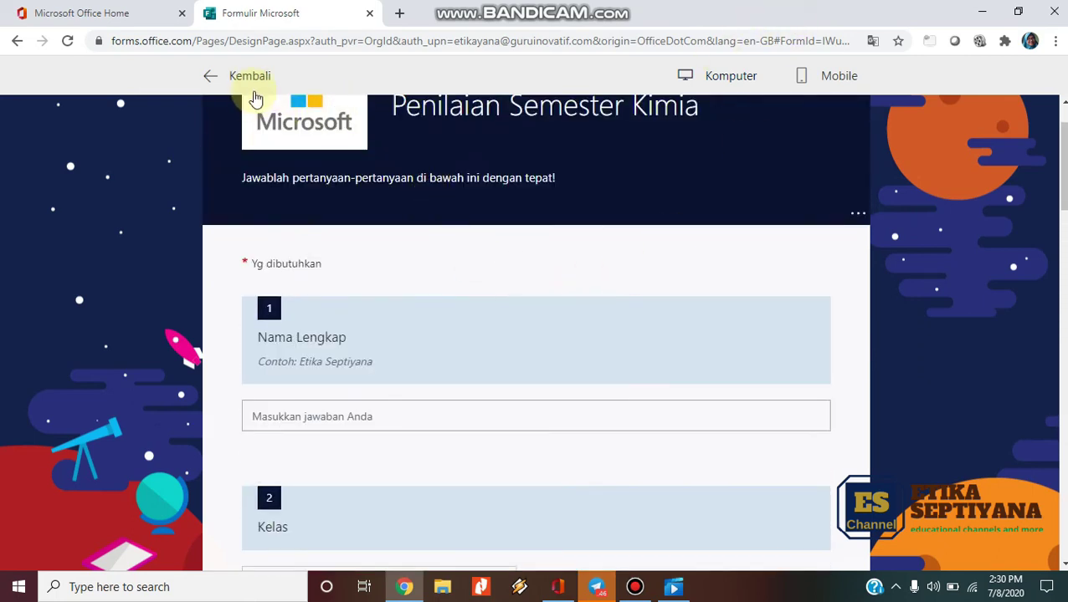
{"action": "left_click", "coordinate": [256, 84]}
Change the quiz theme to the green chemistry laboratory design with flasks on shelves
{"action": "scroll", "coordinate": [520, 341], "scroll_direction": "down", "scroll_amount": 6}
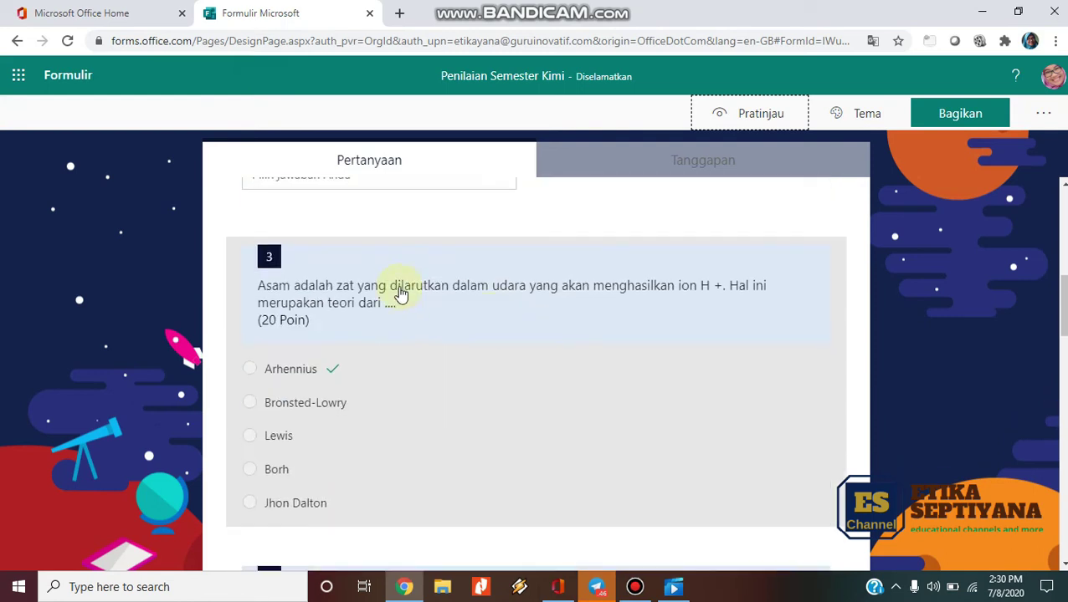
{"action": "scroll", "coordinate": [371, 302], "scroll_direction": "down", "scroll_amount": 4}
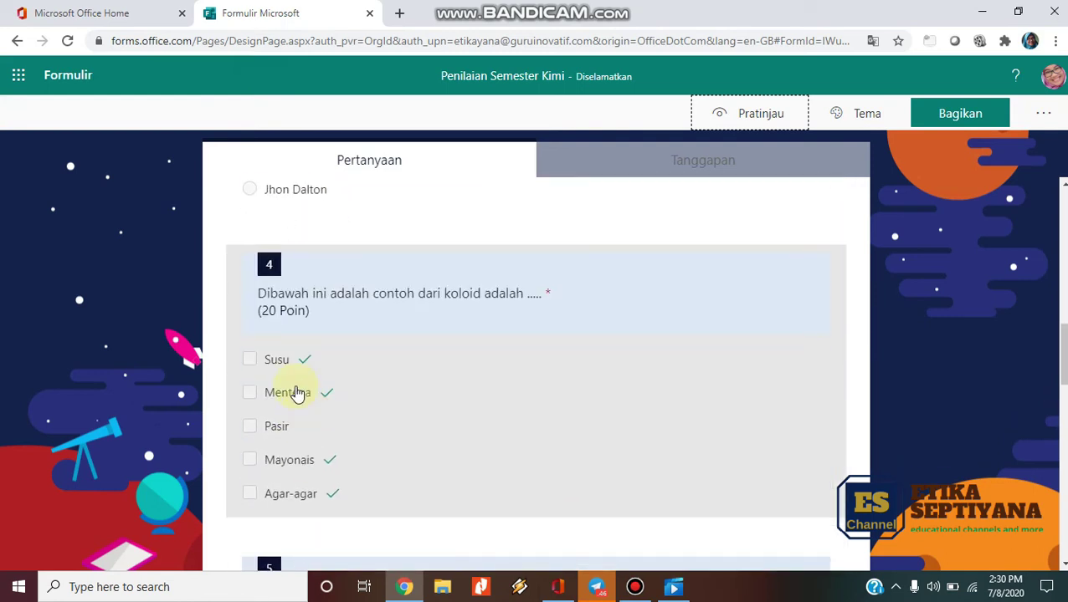
{"action": "left_click", "coordinate": [309, 312]}
{"action": "scroll", "coordinate": [756, 407], "scroll_direction": "up", "scroll_amount": 10}
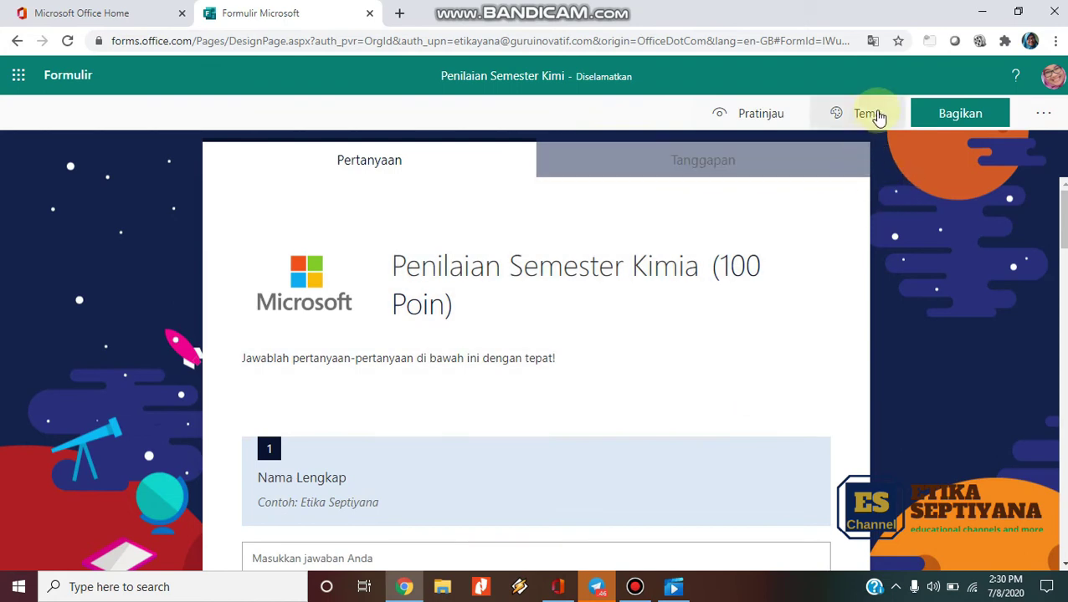
{"action": "left_click", "coordinate": [875, 121]}
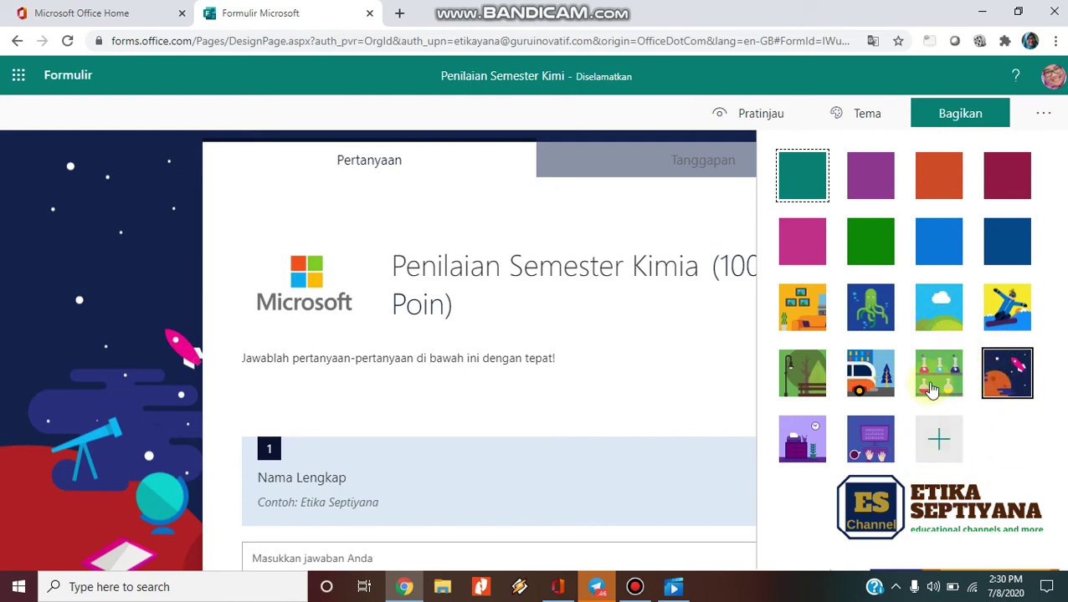
{"action": "left_click", "coordinate": [943, 387]}
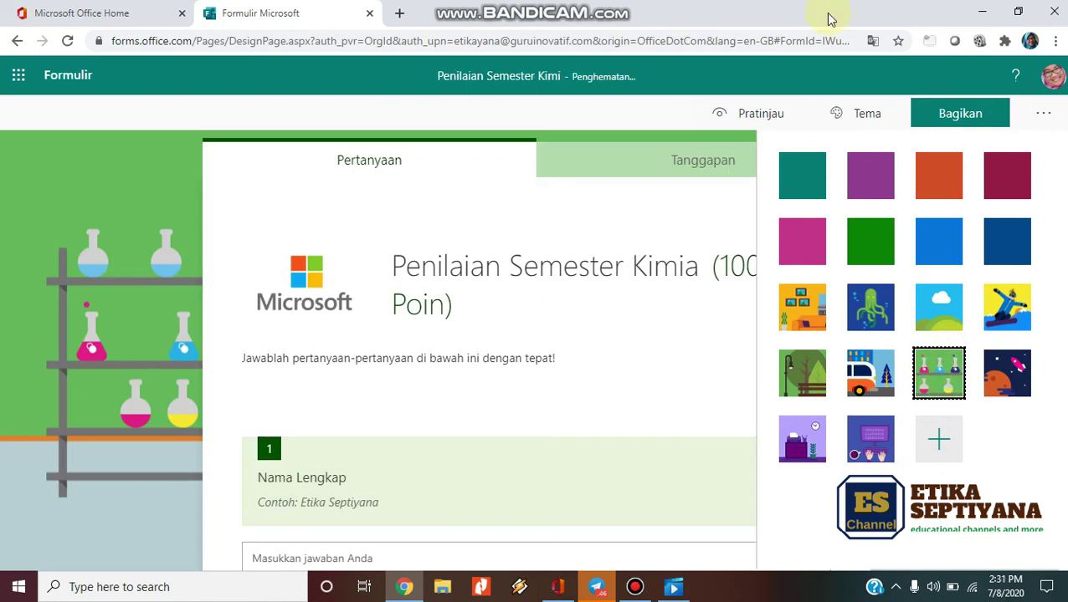
Set the sharing permission to Anyone with the link can respond and copy the quiz's response link
{"action": "left_click", "coordinate": [939, 122]}
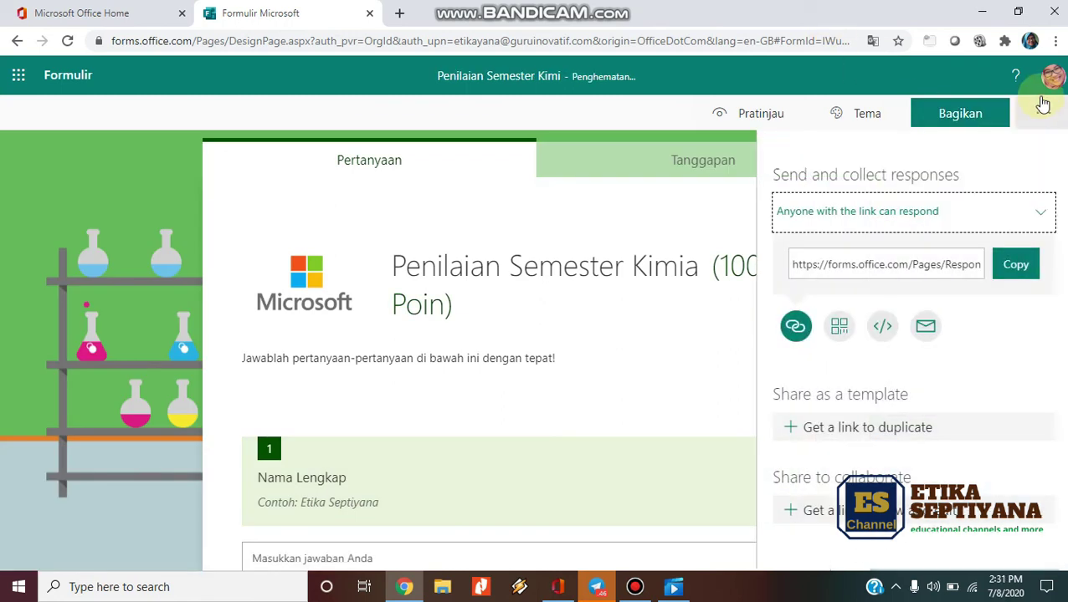
{"action": "left_click", "coordinate": [1044, 218]}
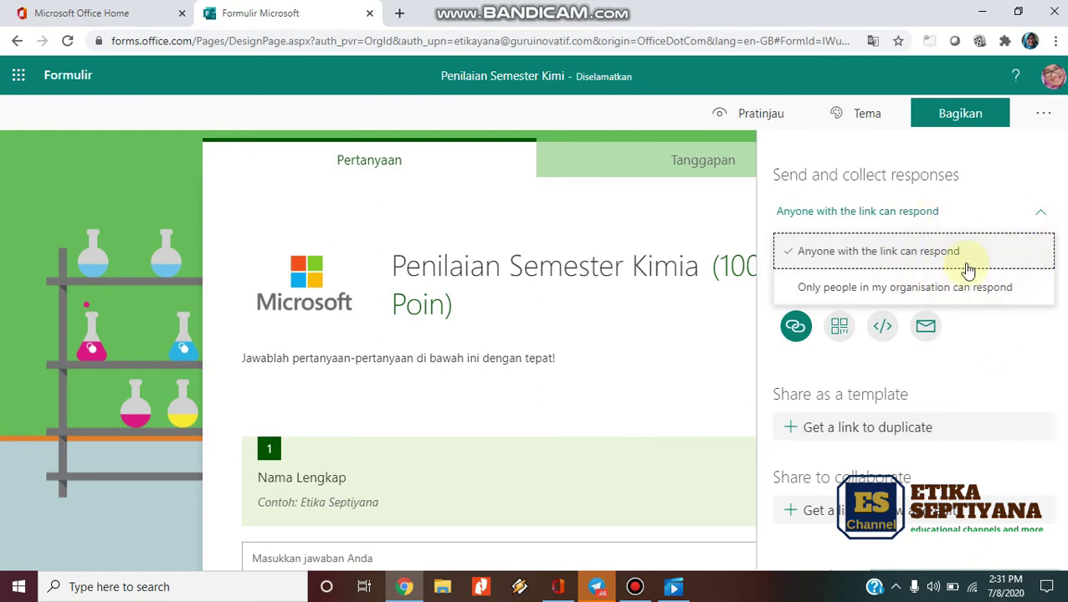
{"action": "left_click", "coordinate": [802, 257]}
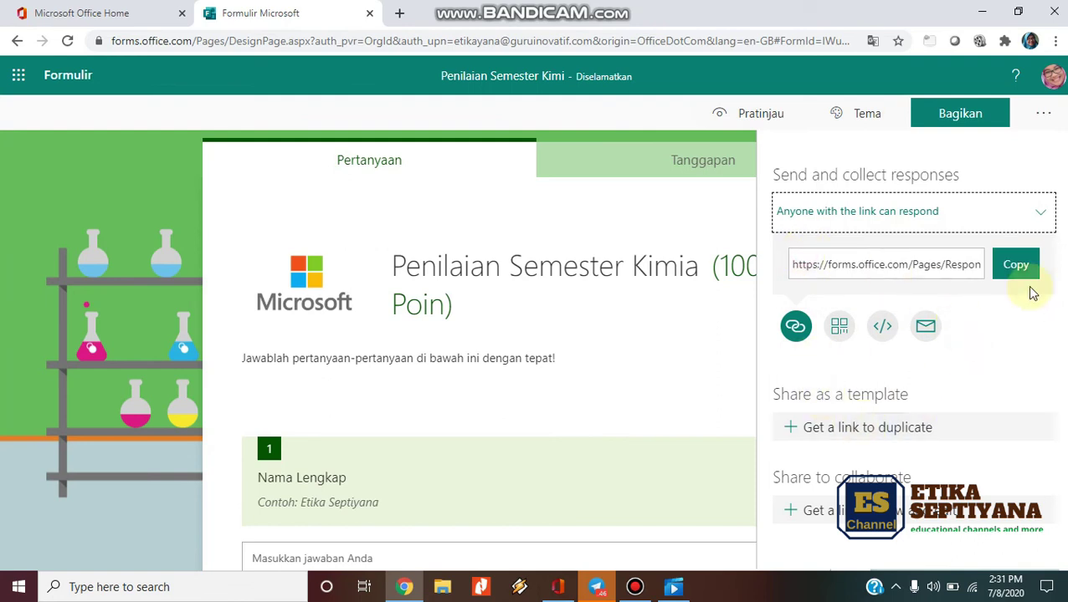
{"action": "left_click", "coordinate": [1016, 265]}
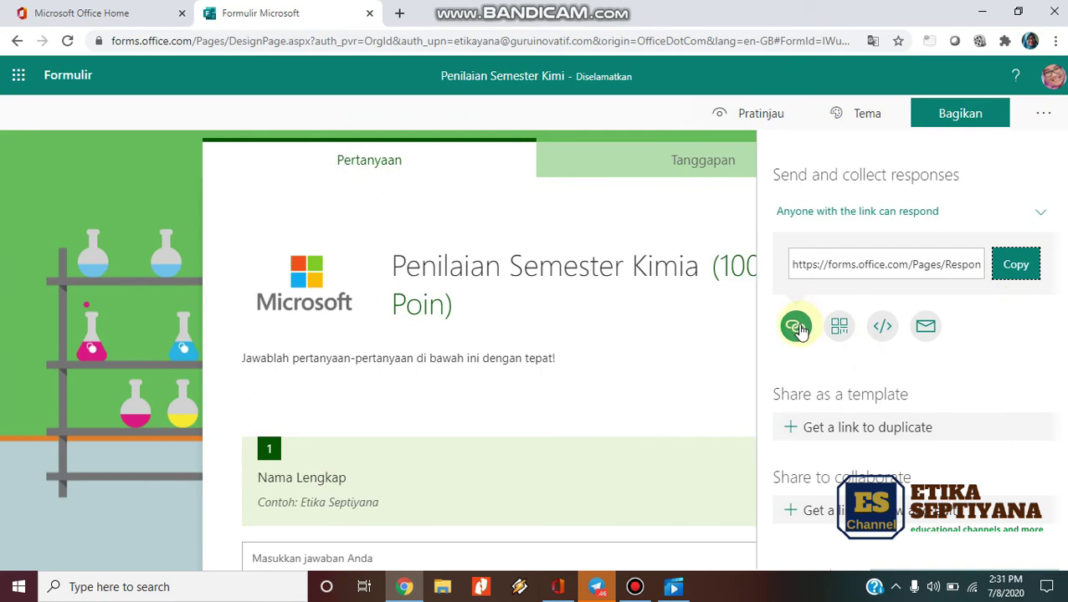
Inspect the quiz's QR code and web page embed code, and close the sharing options
{"action": "left_click", "coordinate": [838, 332]}
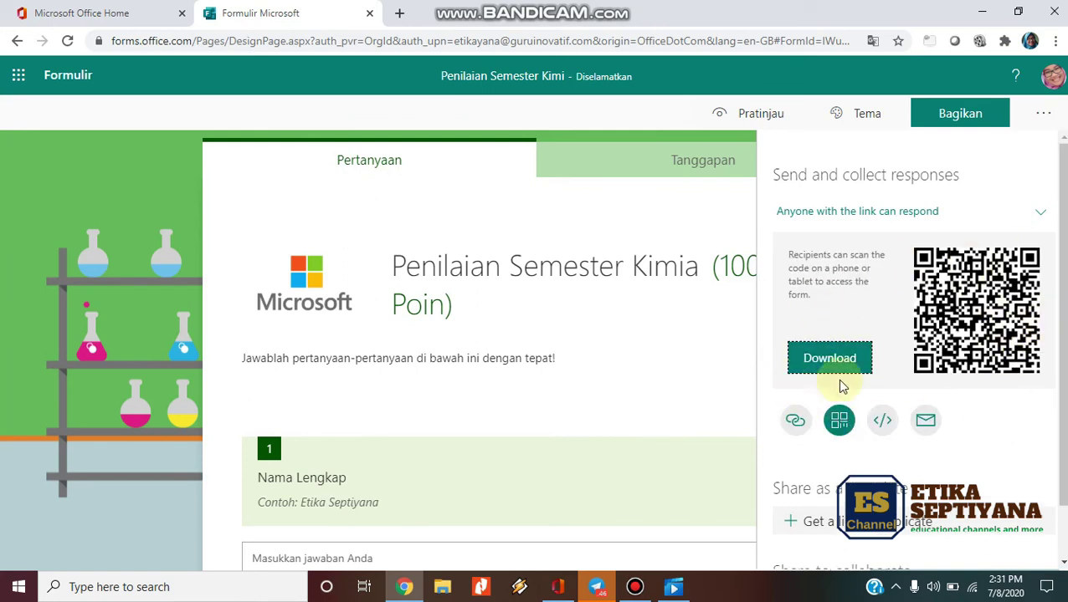
{"action": "left_click", "coordinate": [880, 431]}
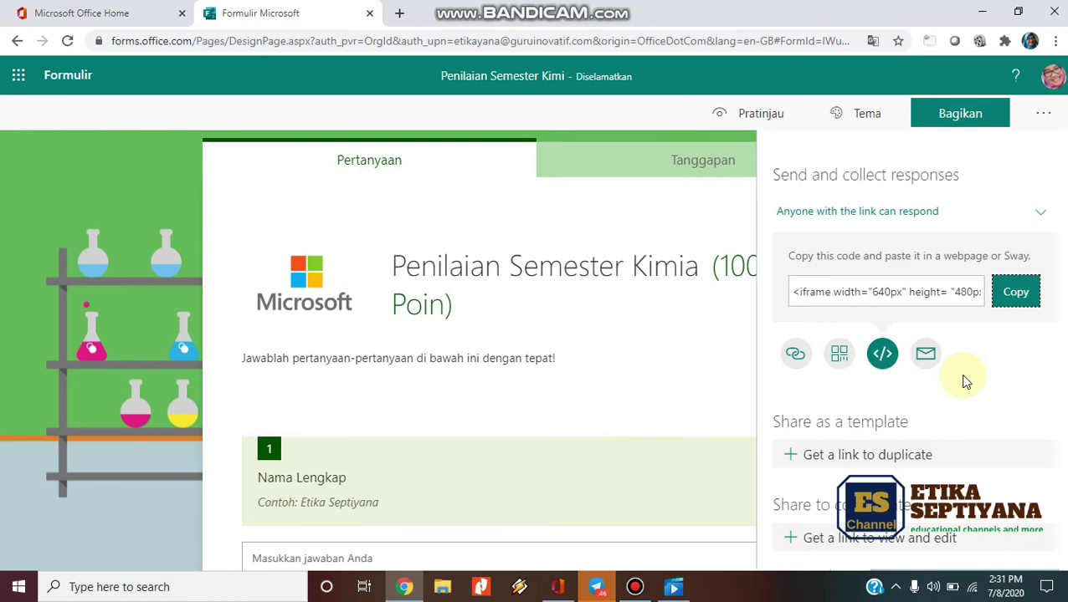
{"action": "left_click", "coordinate": [1034, 114]}
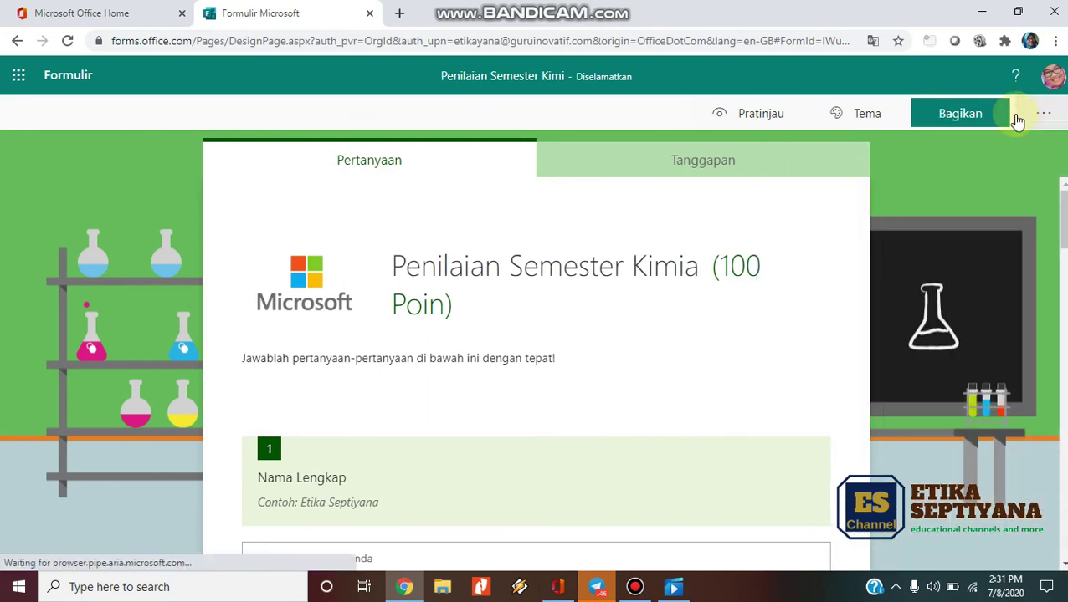
Open the quiz settings and turn off Show results automatically
{"action": "left_click", "coordinate": [1038, 114]}
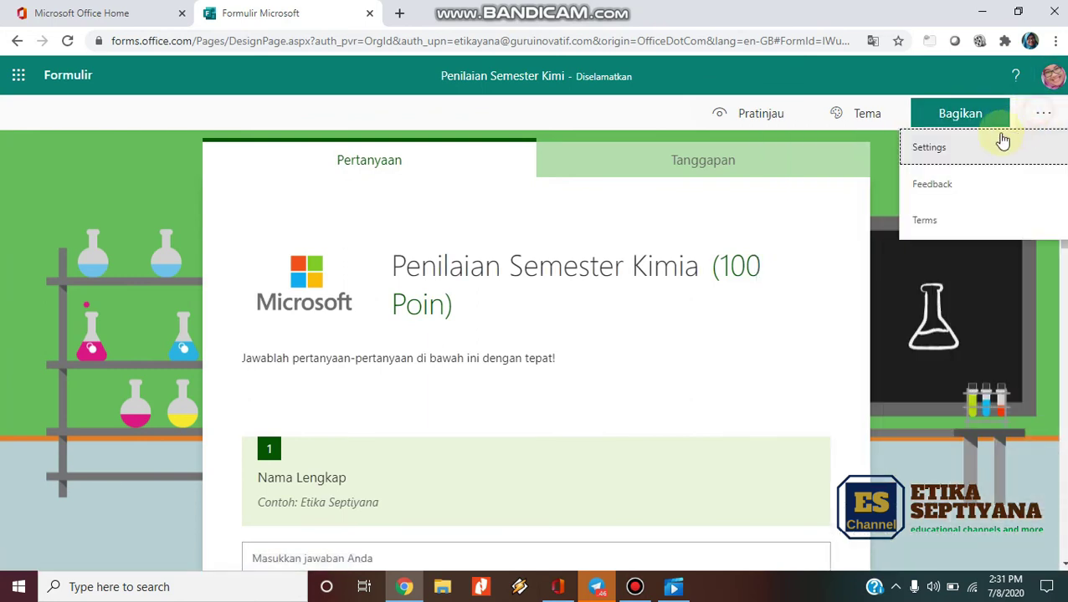
{"action": "left_click", "coordinate": [943, 150]}
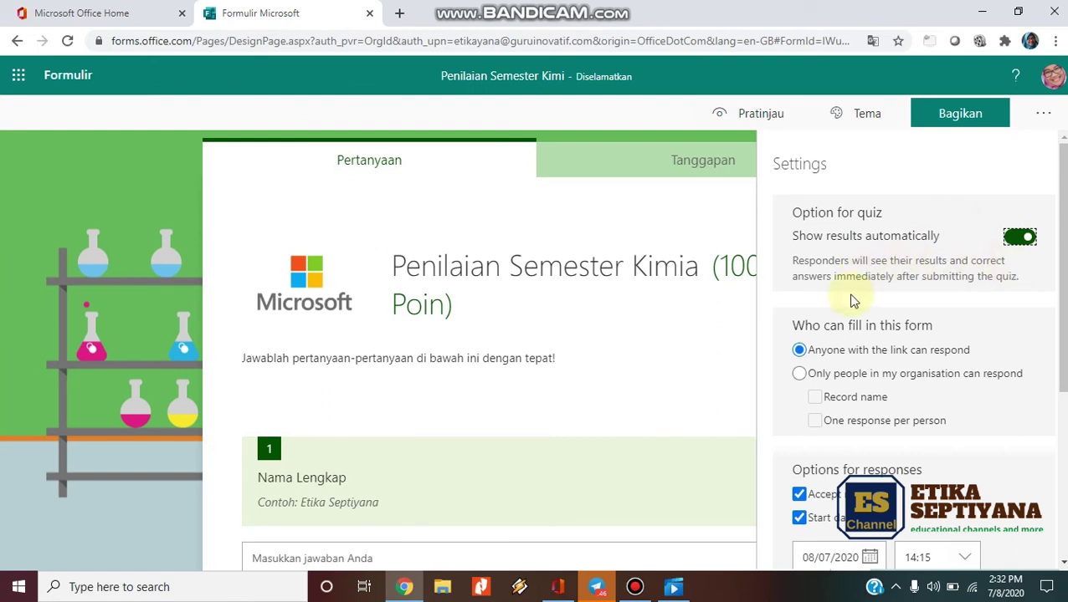
{"action": "left_click", "coordinate": [1017, 238]}
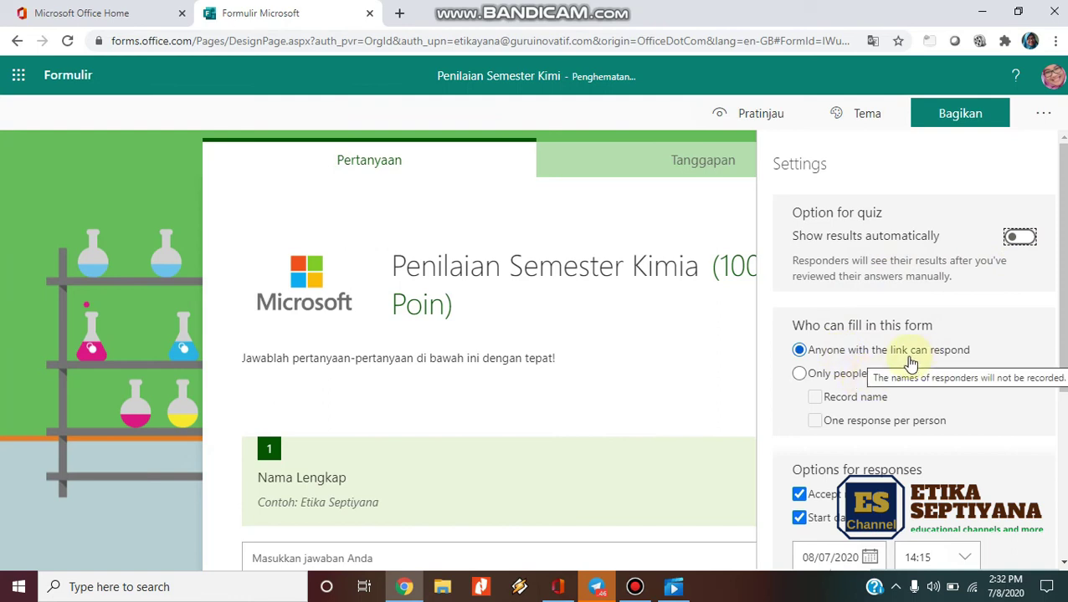
Check the settings for respondents, start and end dates, question shuffling and the thank you message, and close the settings
{"action": "scroll", "coordinate": [973, 400], "scroll_direction": "down", "scroll_amount": 2}
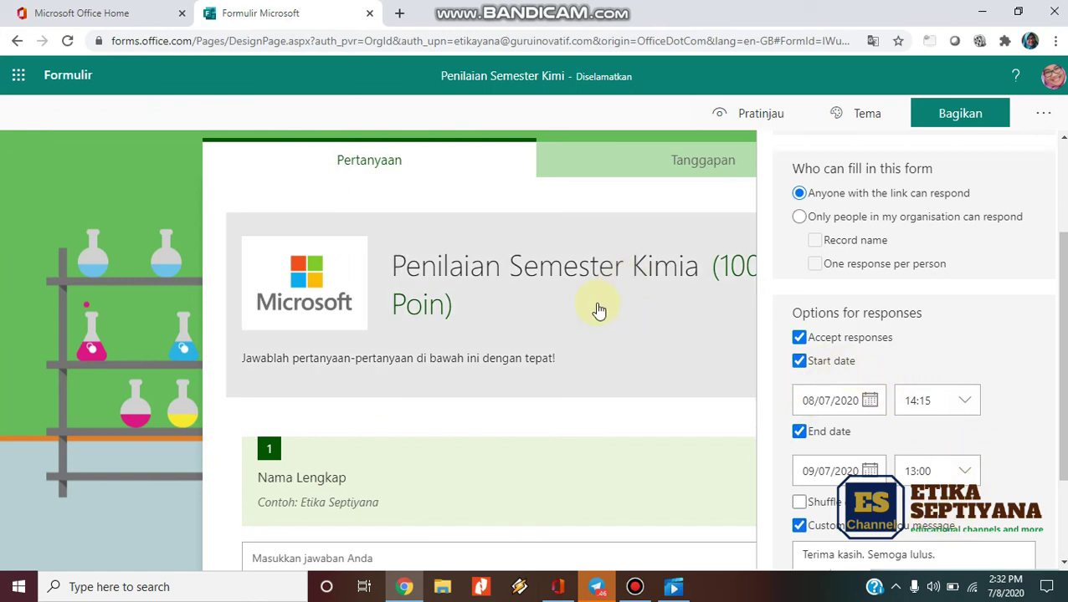
{"action": "scroll", "coordinate": [796, 423], "scroll_direction": "down", "scroll_amount": 2}
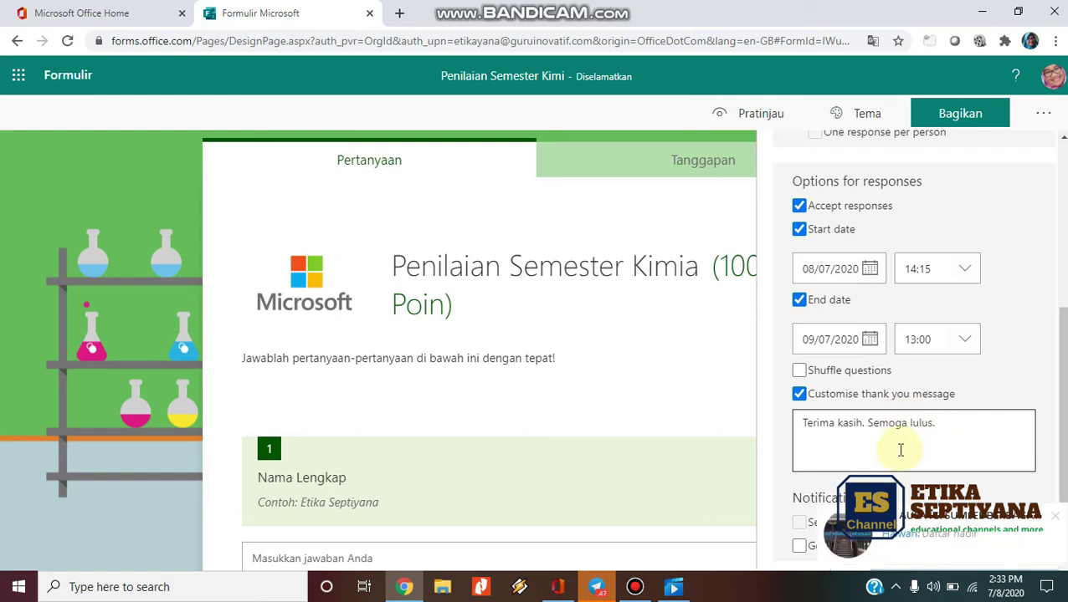
{"action": "left_click", "coordinate": [1040, 117]}
Preview the quiz with its new theme in the computer layout and examine all questions down to the submit option
{"action": "left_click", "coordinate": [758, 116]}
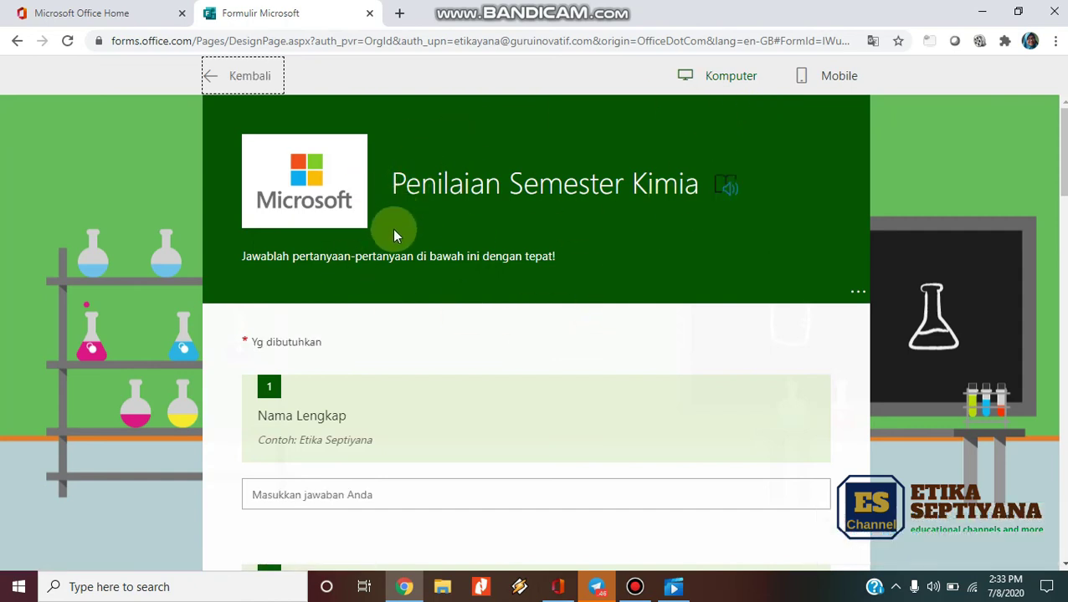
{"action": "scroll", "coordinate": [461, 357], "scroll_direction": "down", "scroll_amount": 3}
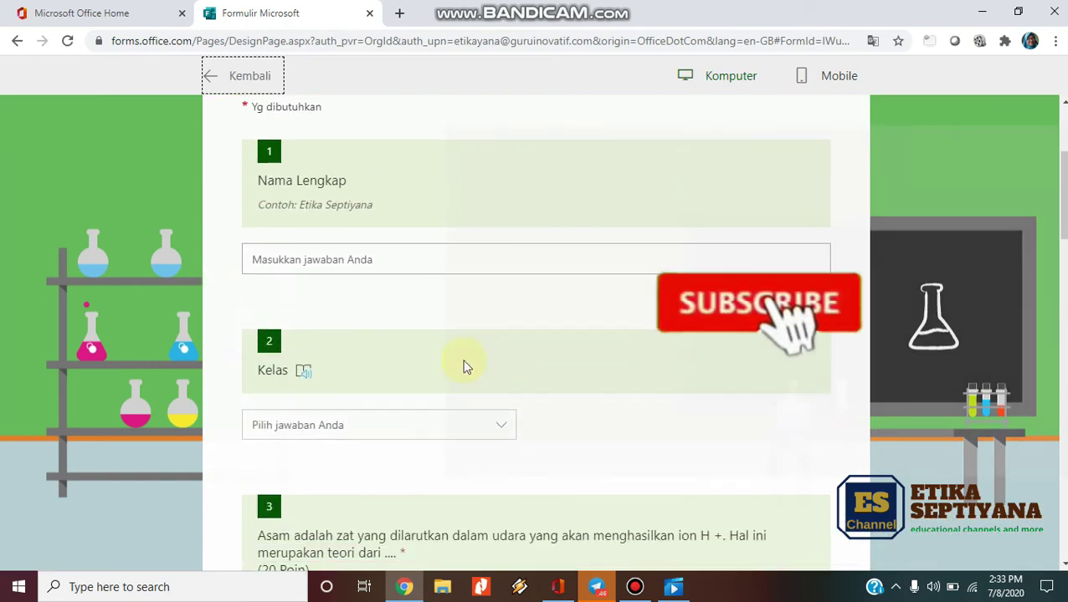
{"action": "scroll", "coordinate": [418, 322], "scroll_direction": "up", "scroll_amount": 1}
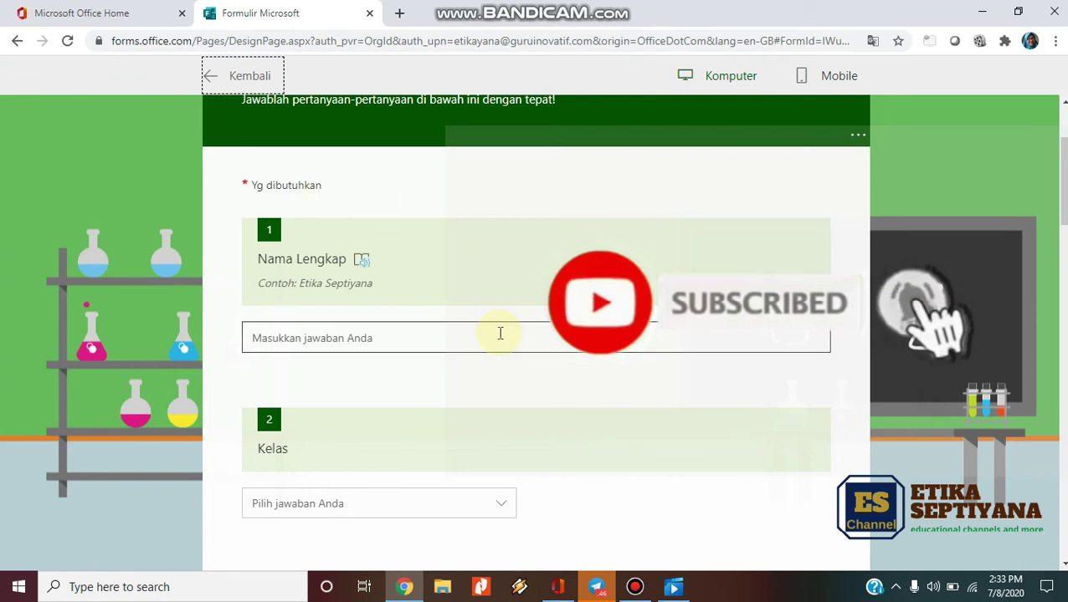
{"action": "scroll", "coordinate": [501, 342], "scroll_direction": "down", "scroll_amount": 2}
{"action": "scroll", "coordinate": [501, 341], "scroll_direction": "down", "scroll_amount": 1}
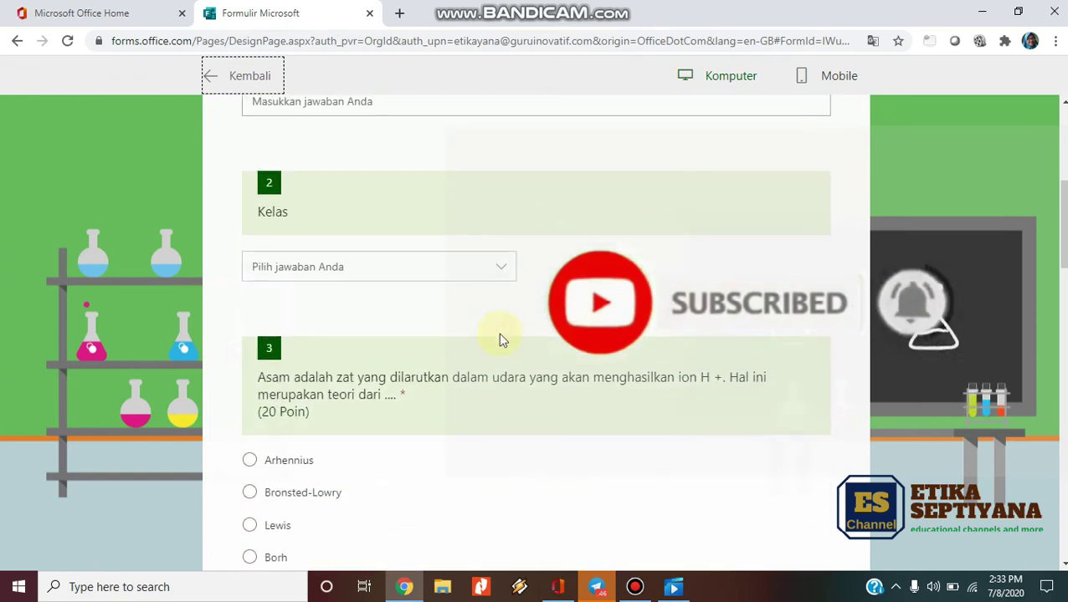
{"action": "scroll", "coordinate": [501, 334], "scroll_direction": "down", "scroll_amount": 2}
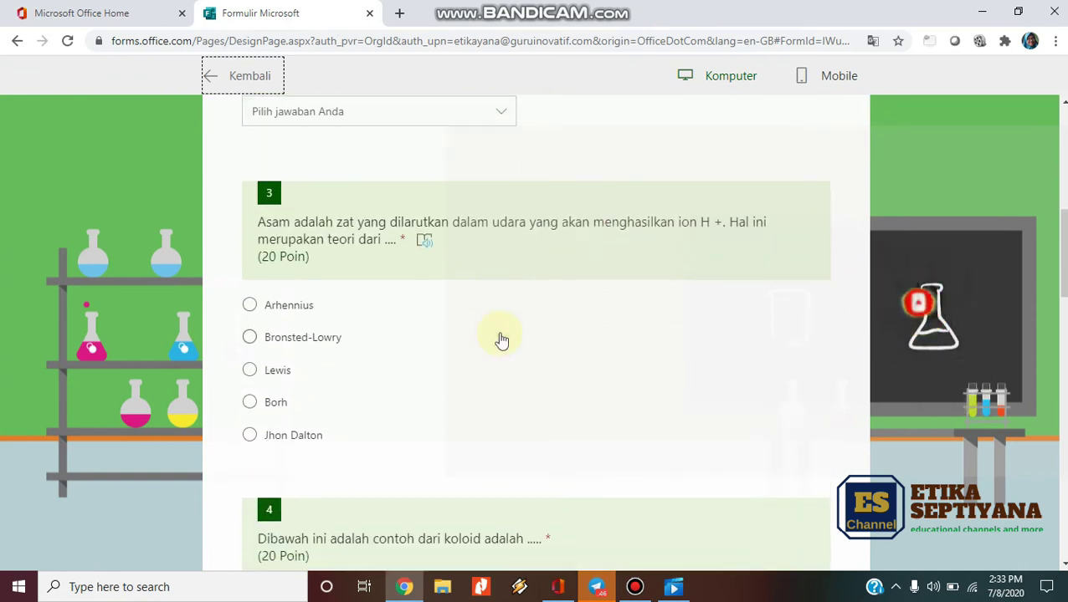
{"action": "scroll", "coordinate": [500, 334], "scroll_direction": "up", "scroll_amount": 4}
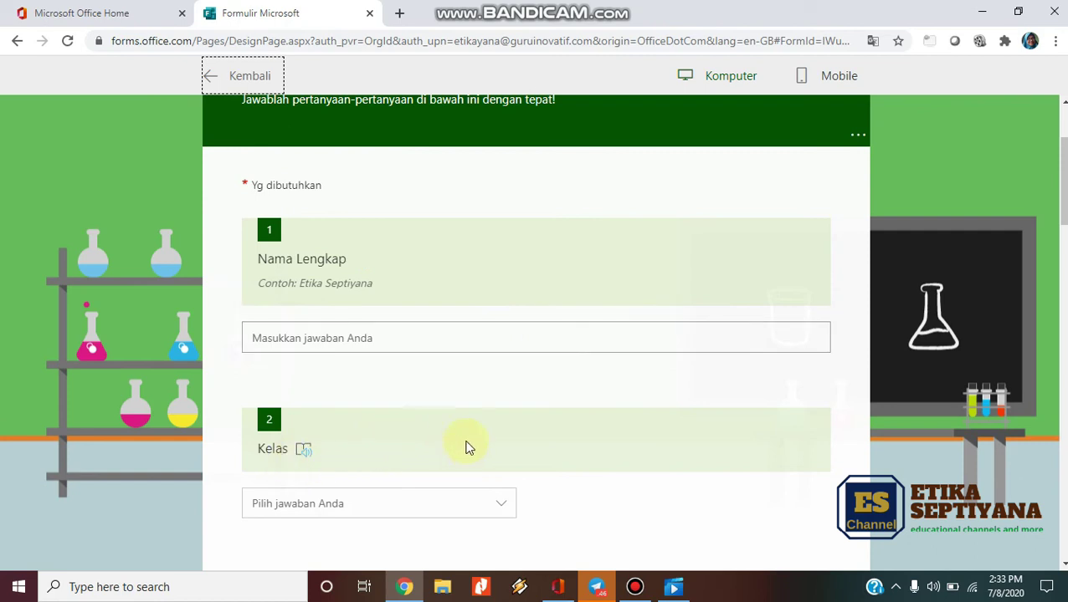
{"action": "scroll", "coordinate": [472, 498], "scroll_direction": "down", "scroll_amount": 4}
{"action": "scroll", "coordinate": [466, 492], "scroll_direction": "down", "scroll_amount": 8}
{"action": "scroll", "coordinate": [466, 479], "scroll_direction": "down", "scroll_amount": 11}
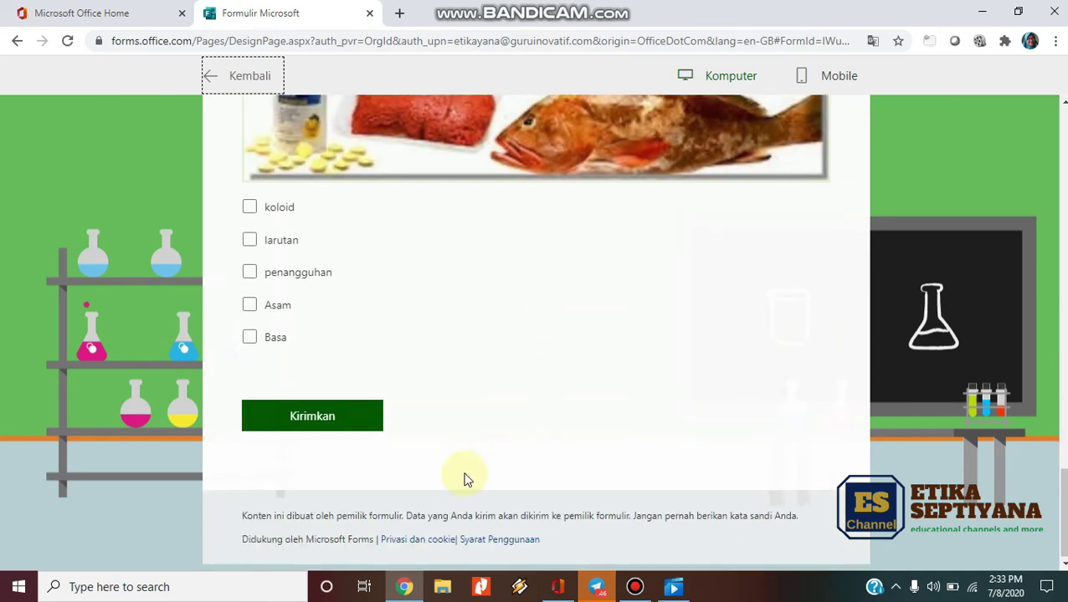
{"action": "scroll", "coordinate": [466, 478], "scroll_direction": "up", "scroll_amount": 20}
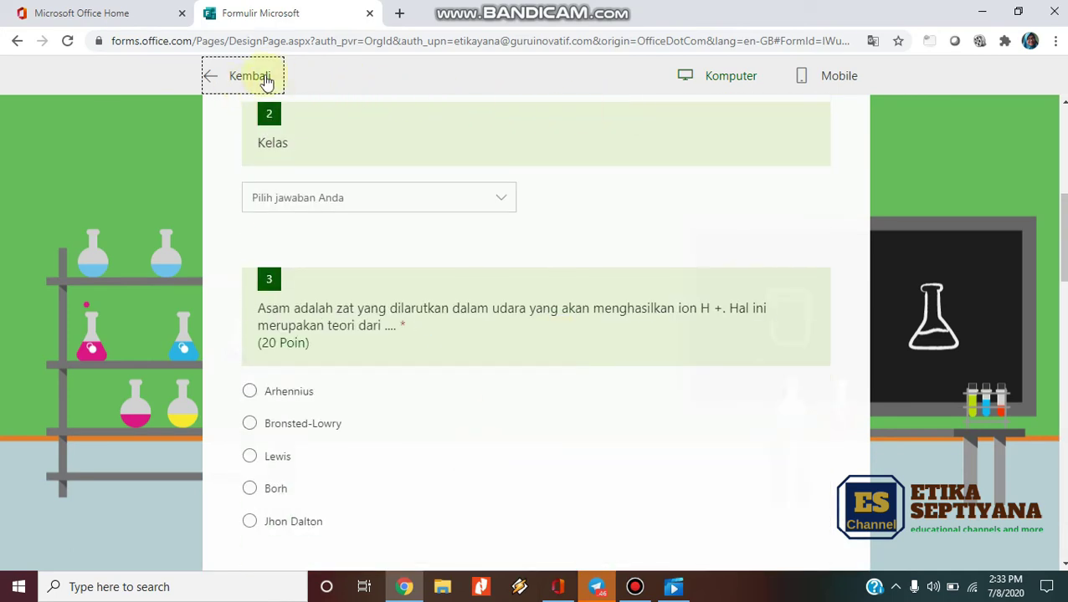
Switch the preview to the mobile layout and examine how the quiz questions are displayed
{"action": "left_click", "coordinate": [857, 90]}
{"action": "scroll", "coordinate": [646, 335], "scroll_direction": "down", "scroll_amount": 10}
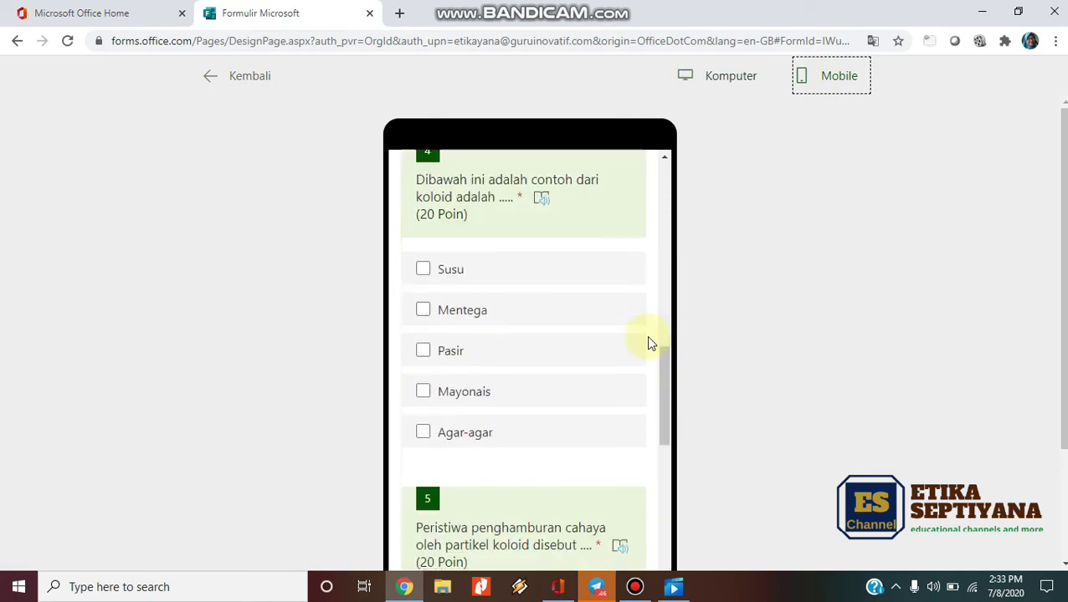
{"action": "scroll", "coordinate": [648, 339], "scroll_direction": "down", "scroll_amount": 5}
{"action": "scroll", "coordinate": [648, 339], "scroll_direction": "up", "scroll_amount": 15}
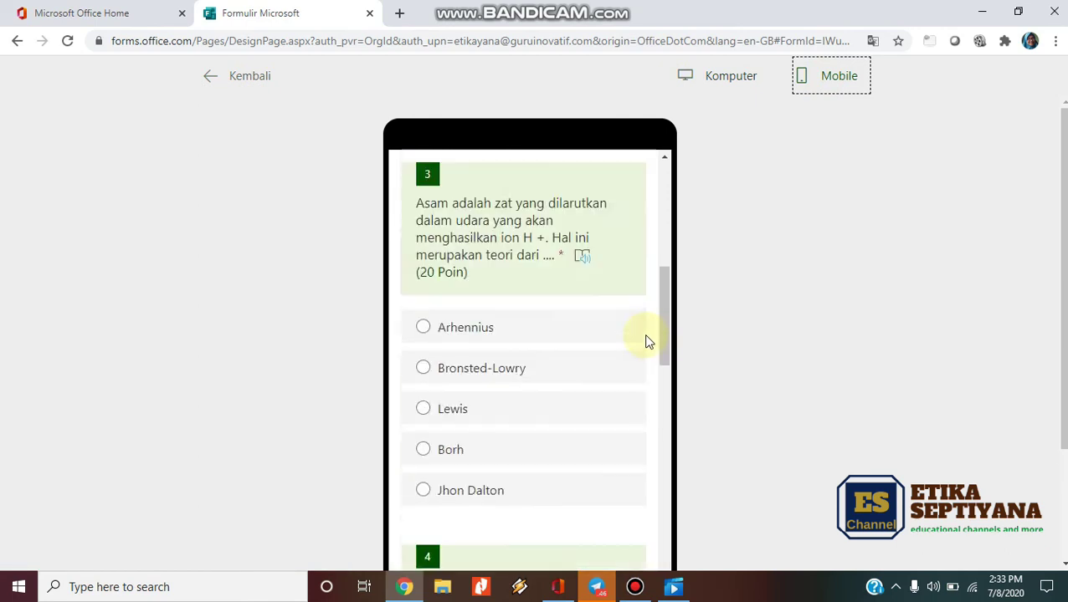
Leave the mobile preview, check the quiz's responses page and return to the question list
{"action": "left_click", "coordinate": [250, 77]}
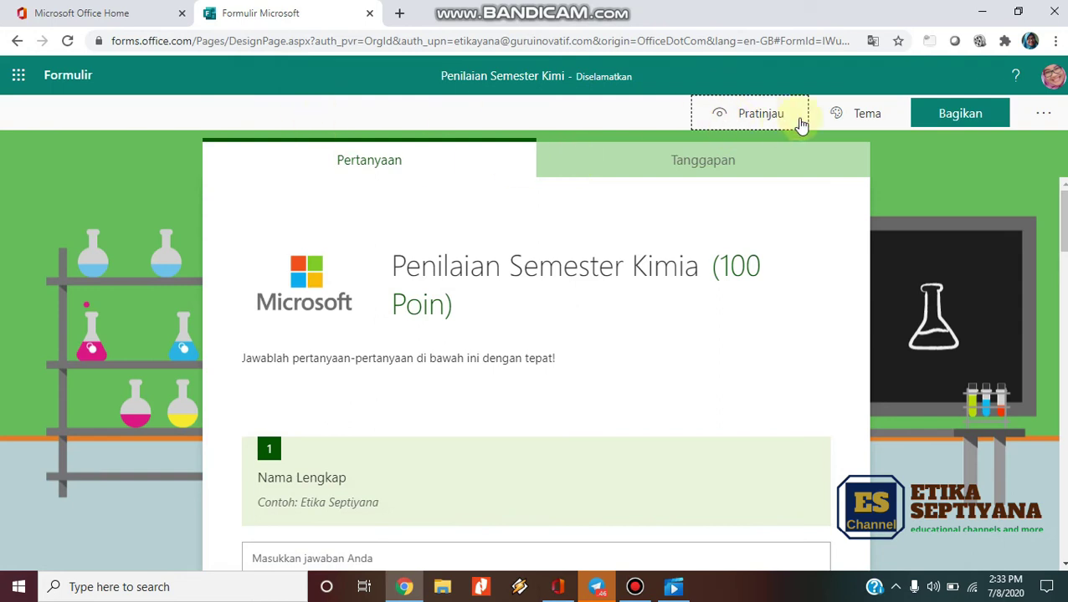
{"action": "left_click", "coordinate": [667, 165]}
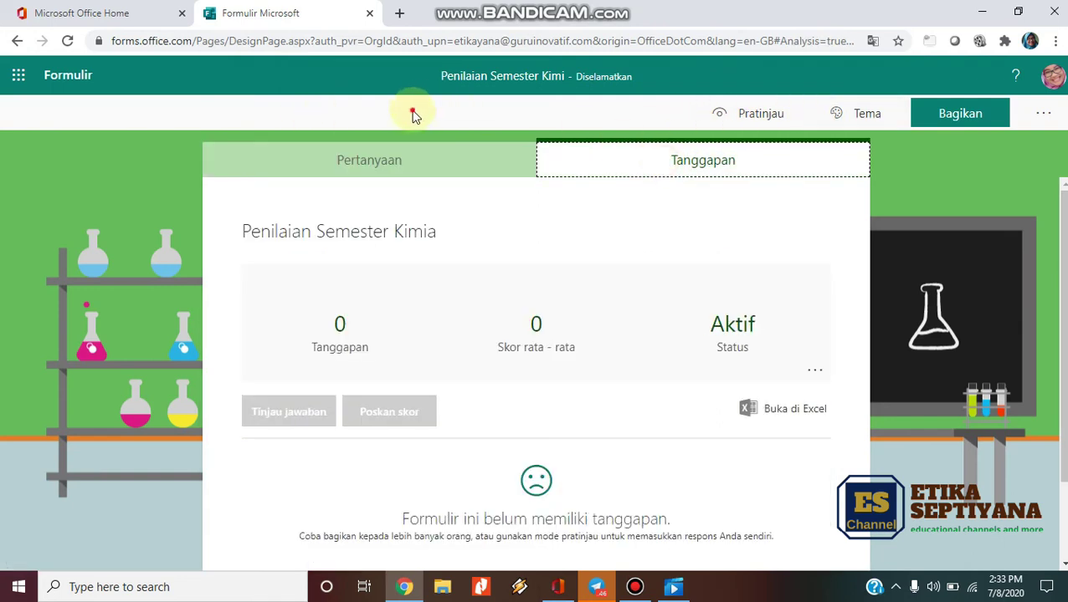
{"action": "left_click", "coordinate": [398, 168]}
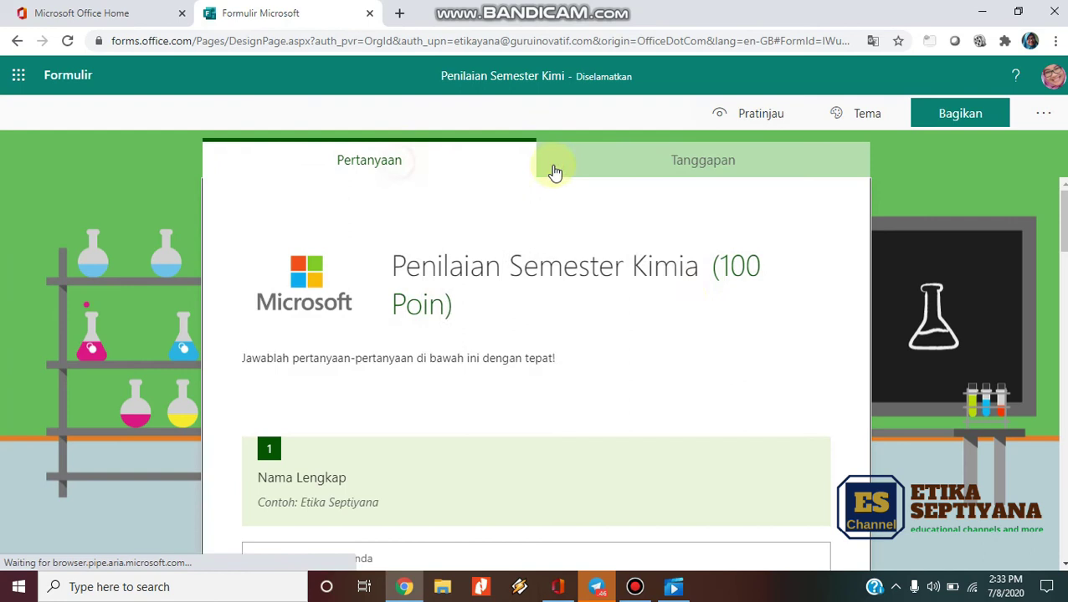
Make question 1, Nama Lengkap, and question 2, Kelas, required
{"action": "scroll", "coordinate": [646, 398], "scroll_direction": "down", "scroll_amount": 4}
{"action": "scroll", "coordinate": [646, 391], "scroll_direction": "up", "scroll_amount": 3}
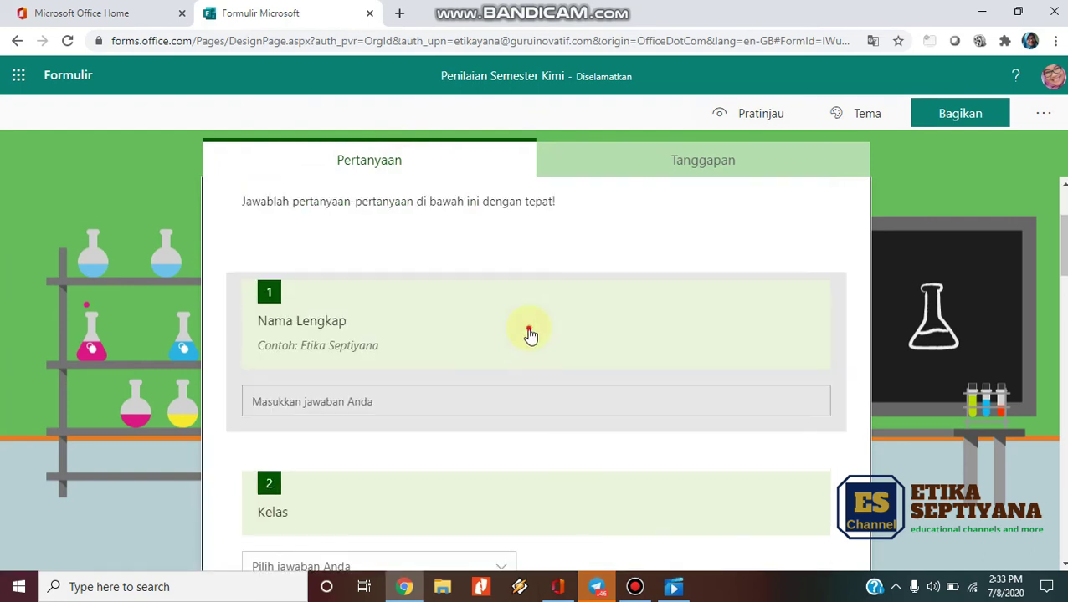
{"action": "left_click", "coordinate": [527, 336]}
{"action": "left_click", "coordinate": [730, 500]}
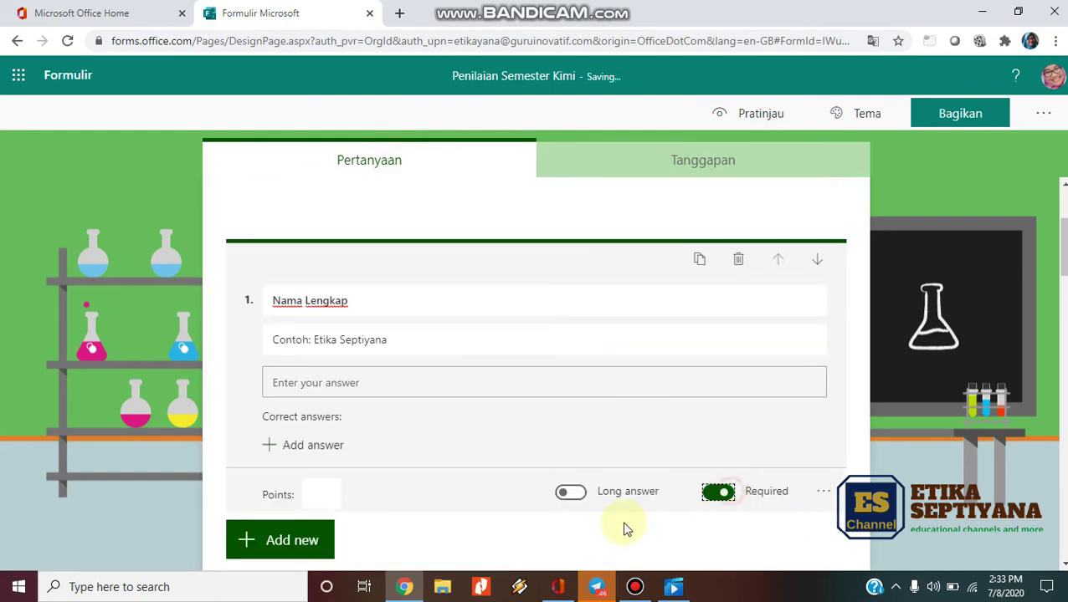
{"action": "scroll", "coordinate": [610, 531], "scroll_direction": "down", "scroll_amount": 4}
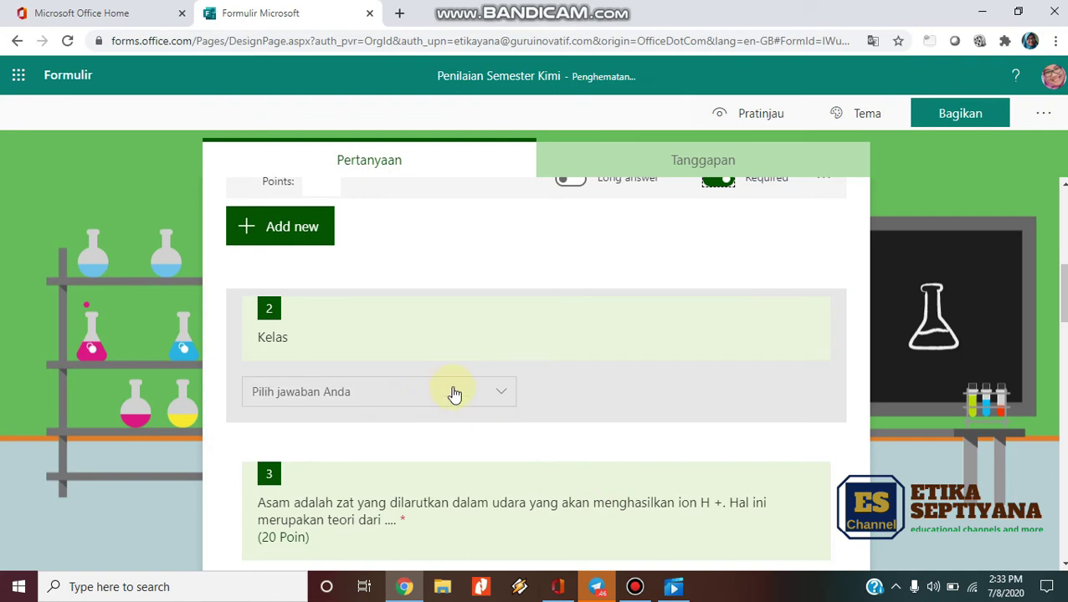
{"action": "left_click", "coordinate": [622, 332]}
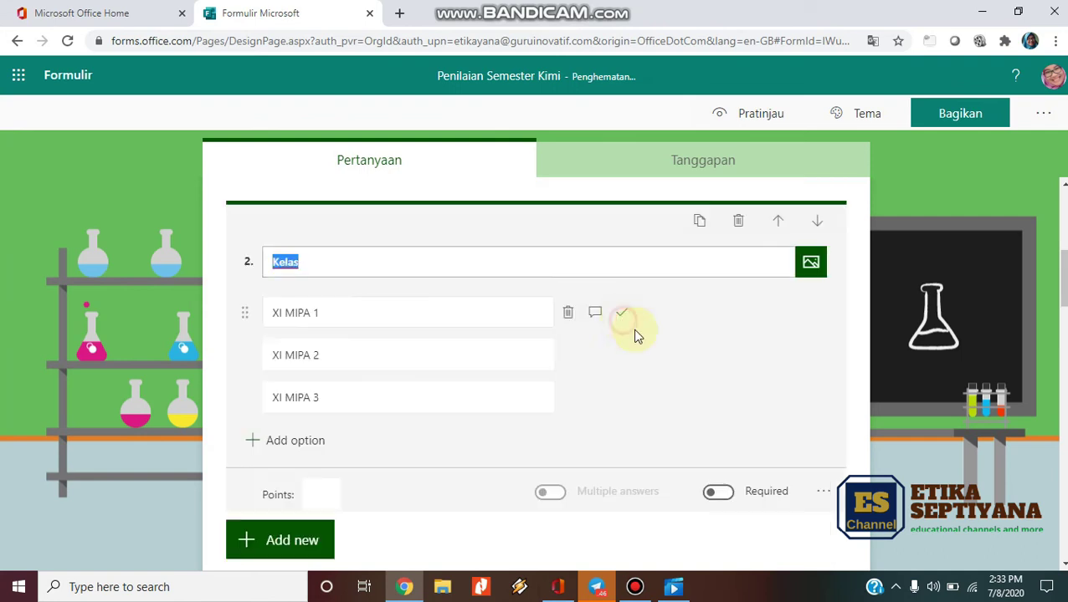
{"action": "left_click", "coordinate": [721, 495]}
{"action": "scroll", "coordinate": [452, 420], "scroll_direction": "down", "scroll_amount": 4}
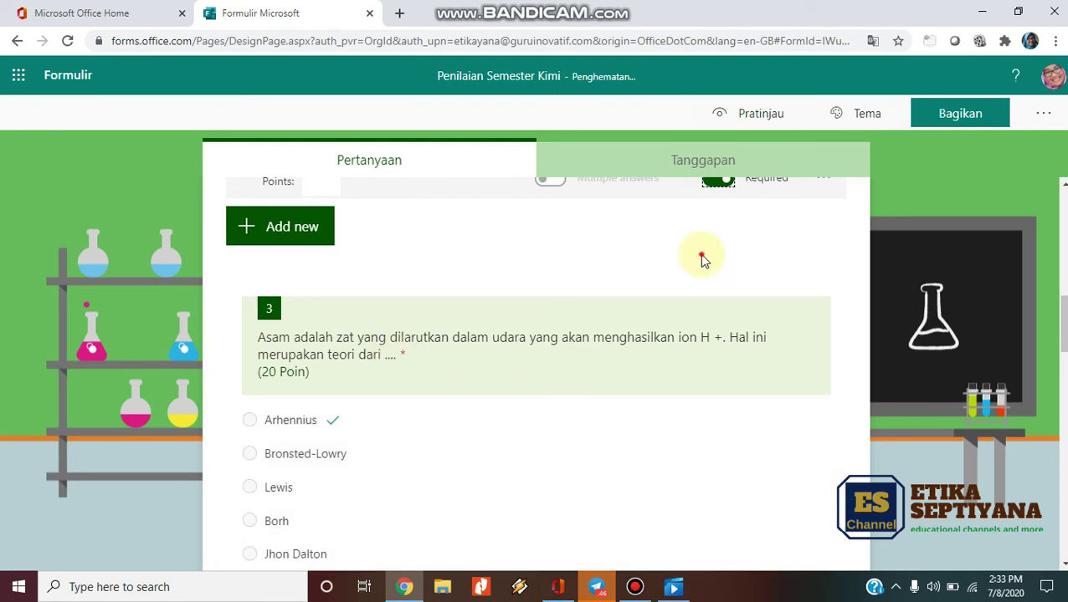
Open the quiz's sharing options and copy the response link for anyone with the link
{"action": "scroll", "coordinate": [701, 258], "scroll_direction": "up", "scroll_amount": 10}
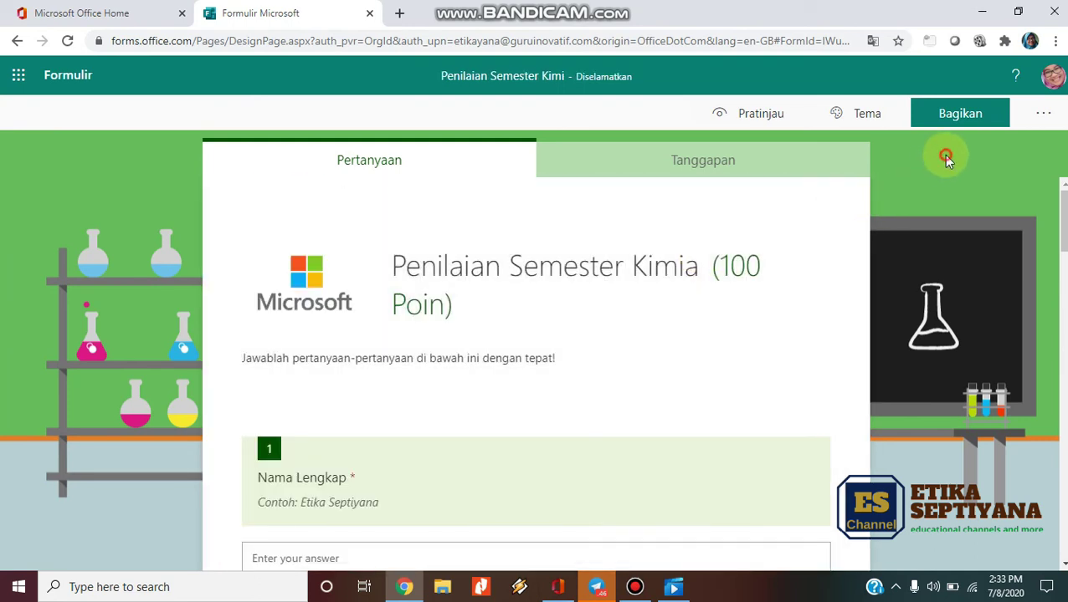
{"action": "left_click", "coordinate": [966, 113]}
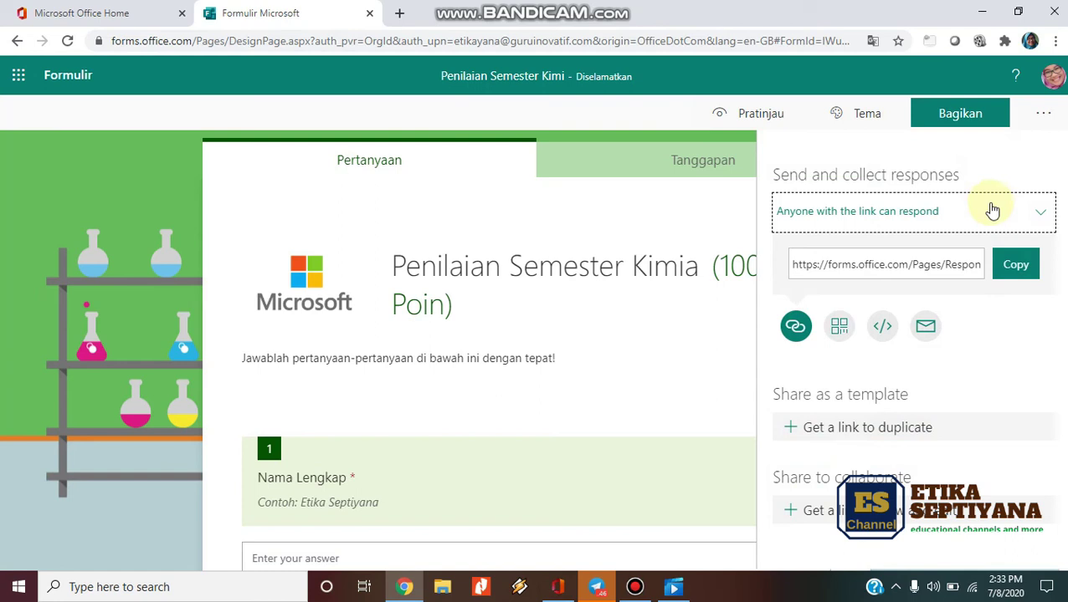
{"action": "left_click", "coordinate": [1017, 267]}
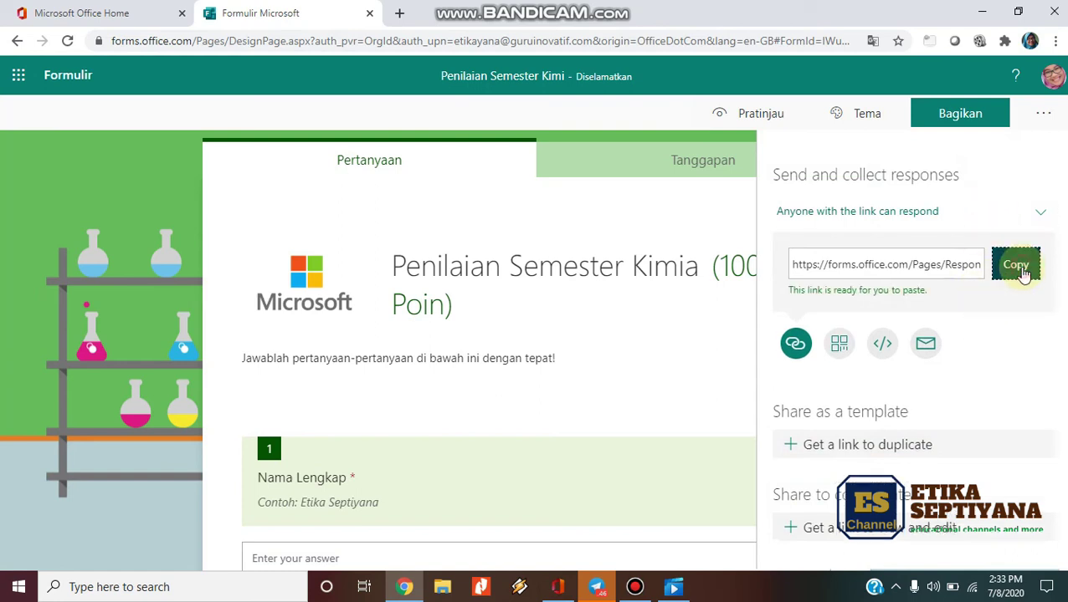
{"action": "left_click", "coordinate": [1025, 178]}
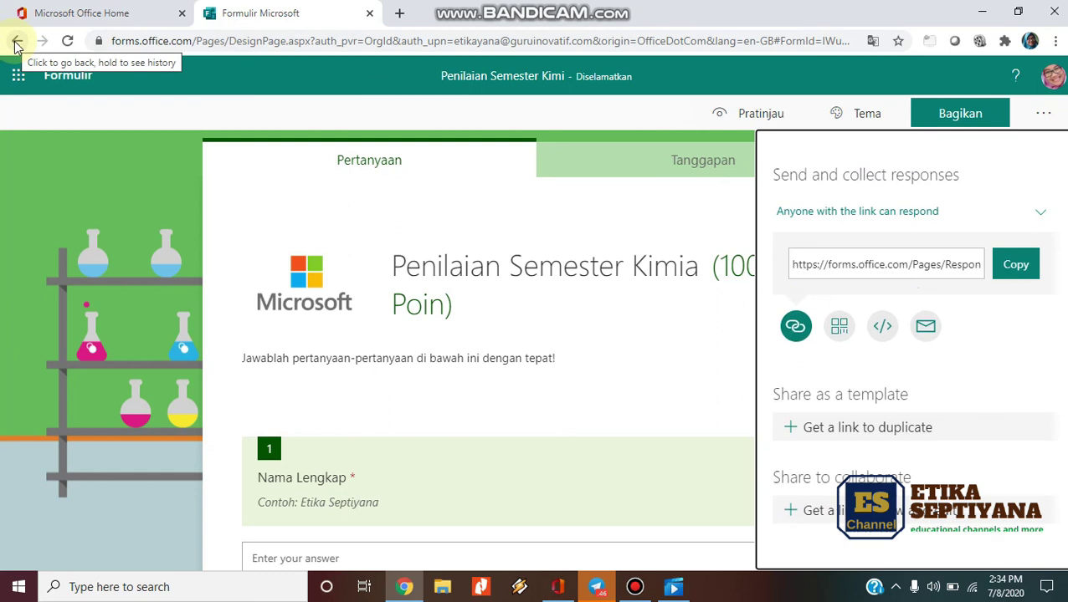
Close the browser window with the quiz editor, open a new Chrome window and minimize it
{"action": "left_click", "coordinate": [1055, 12]}
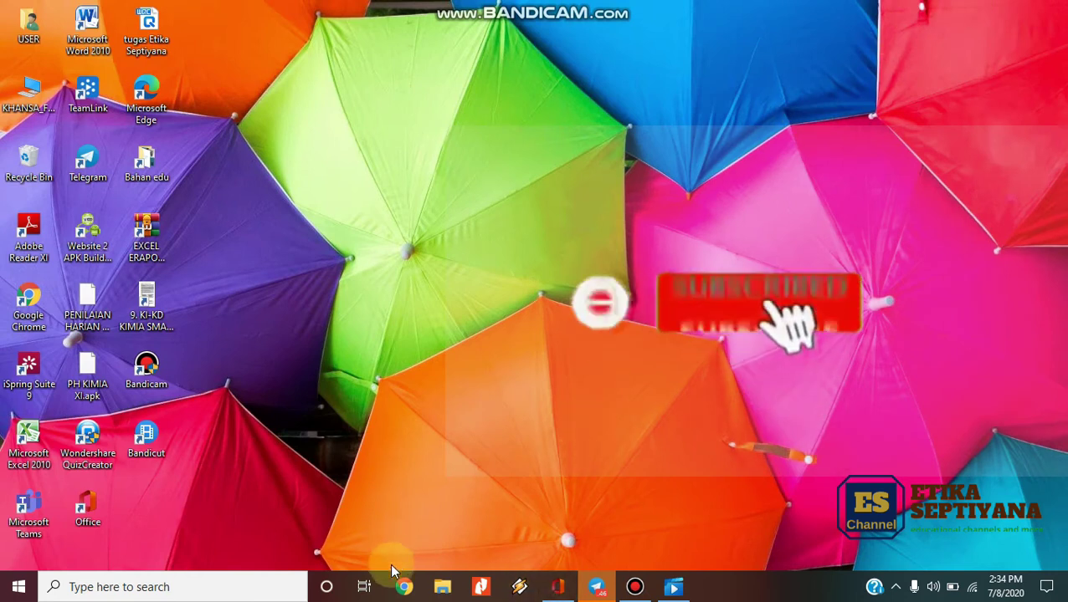
{"action": "left_click", "coordinate": [404, 587]}
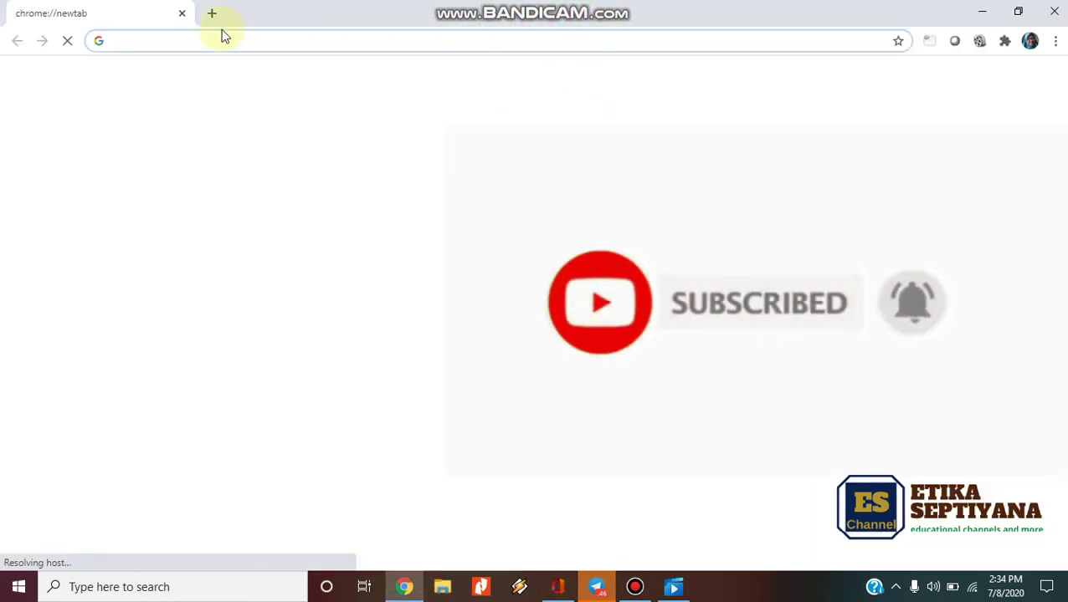
{"action": "left_click", "coordinate": [981, 10]}
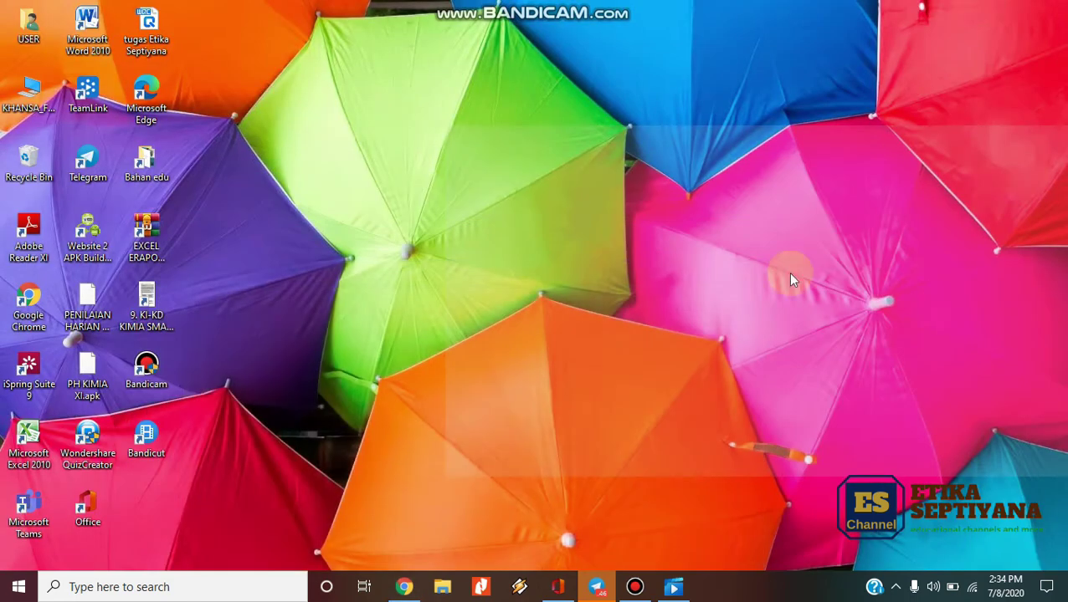
Switch to Telegram, find the contact's chat by name and send the copied quiz link there
{"action": "left_click", "coordinate": [595, 587]}
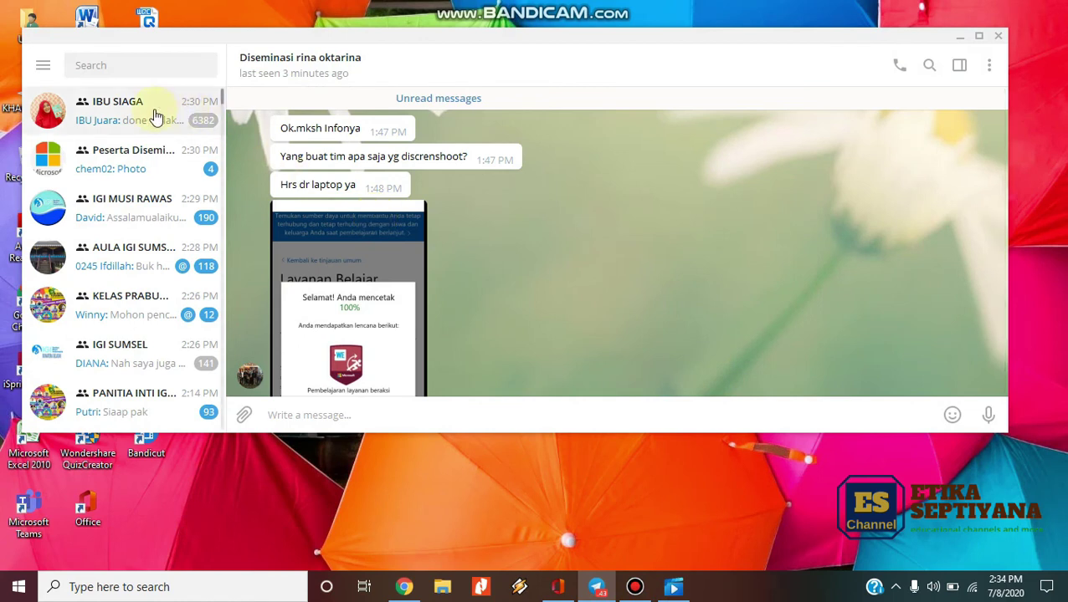
{"action": "left_click", "coordinate": [109, 66]}
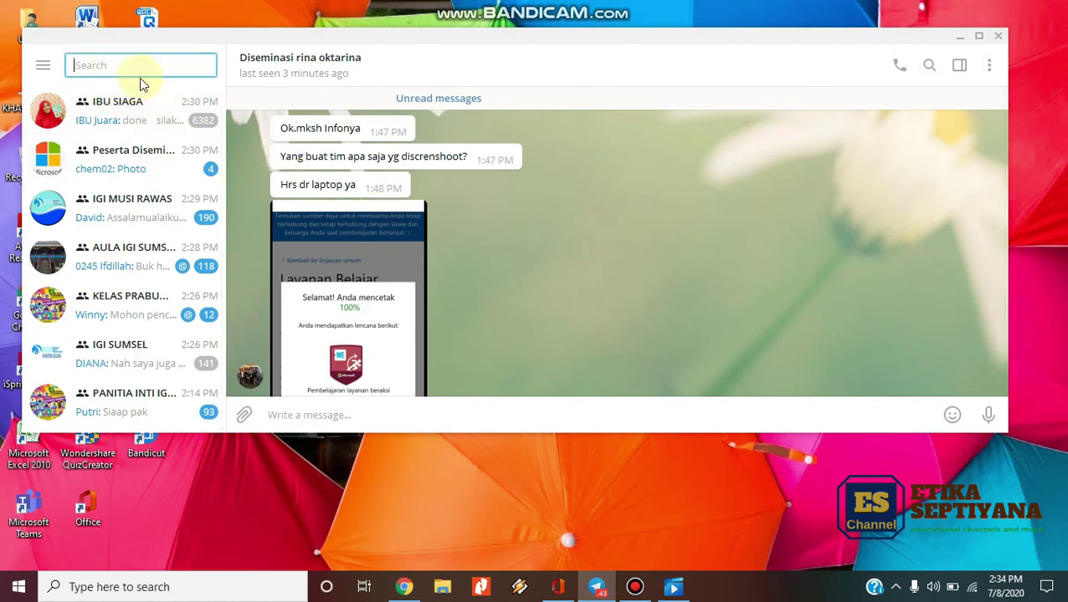
{"action": "type", "text": "rian"}
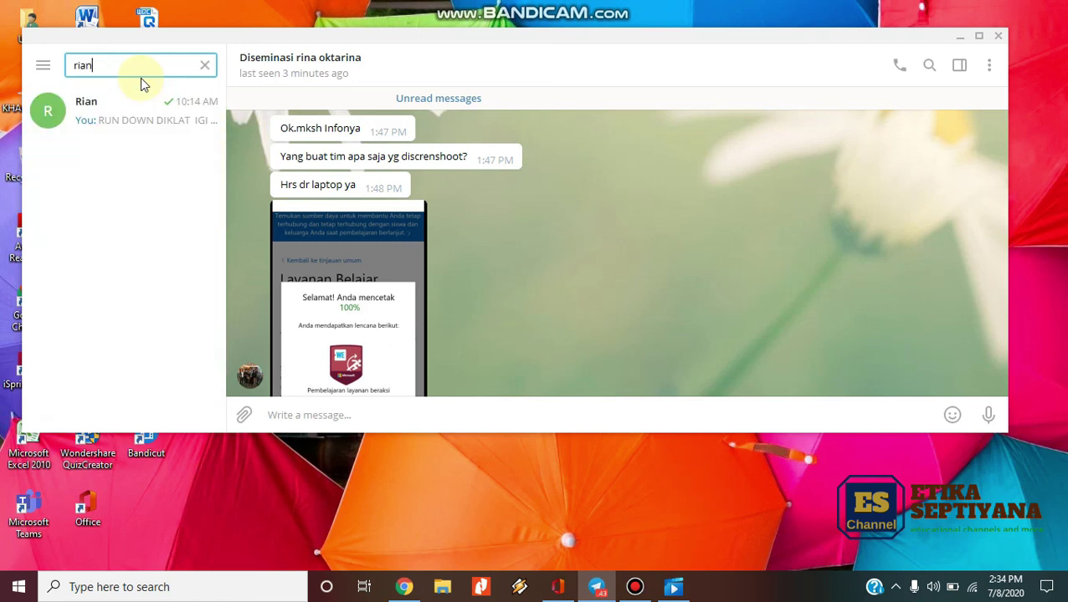
{"action": "left_click", "coordinate": [116, 118]}
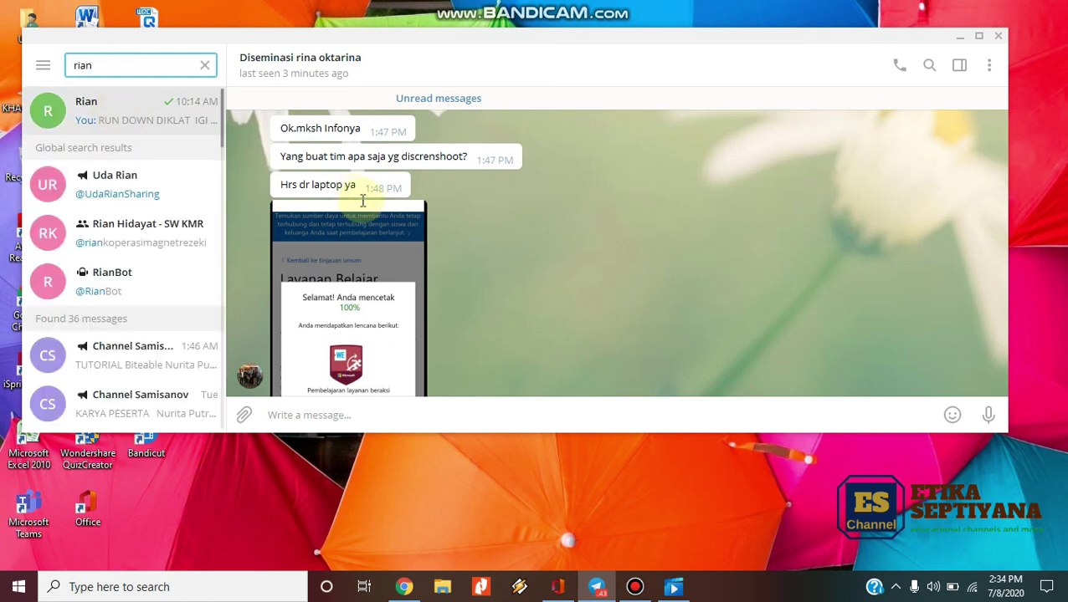
{"action": "key", "text": "Return"}
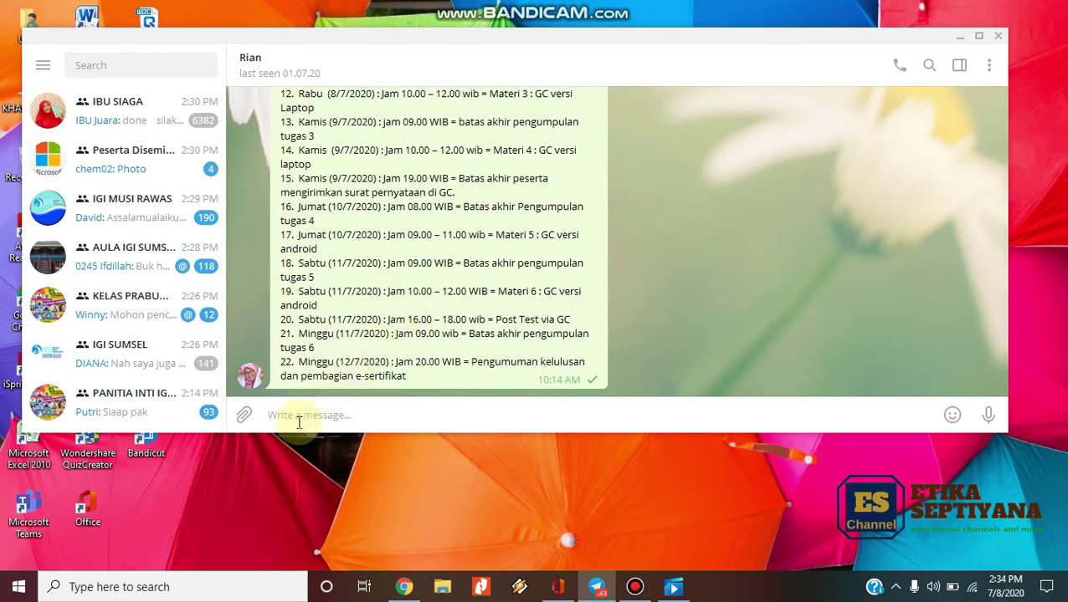
{"action": "key", "text": "ctrl+v"}
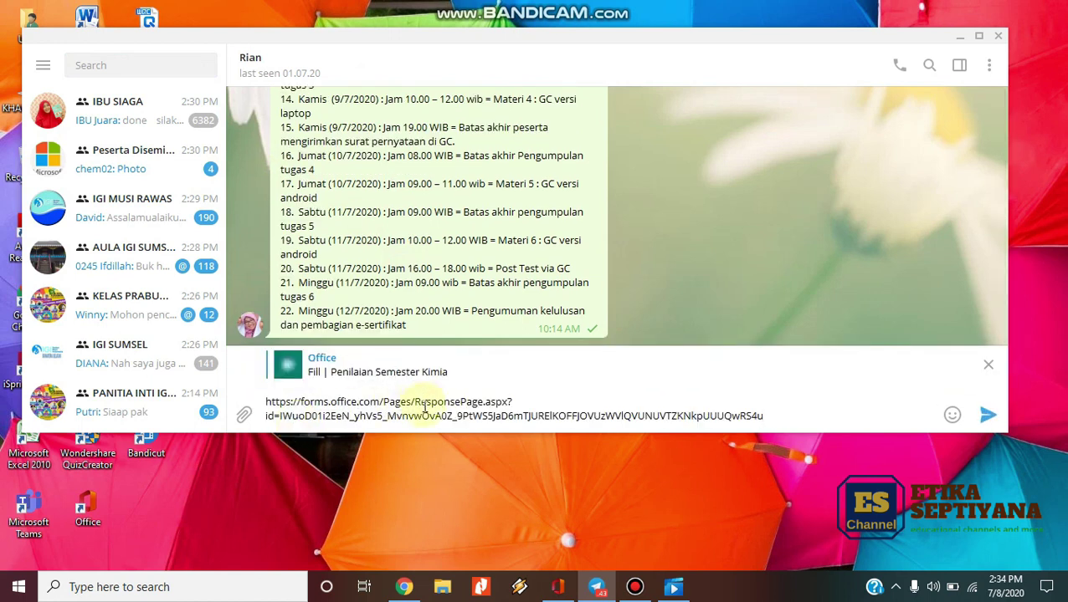
{"action": "key", "text": "Return"}
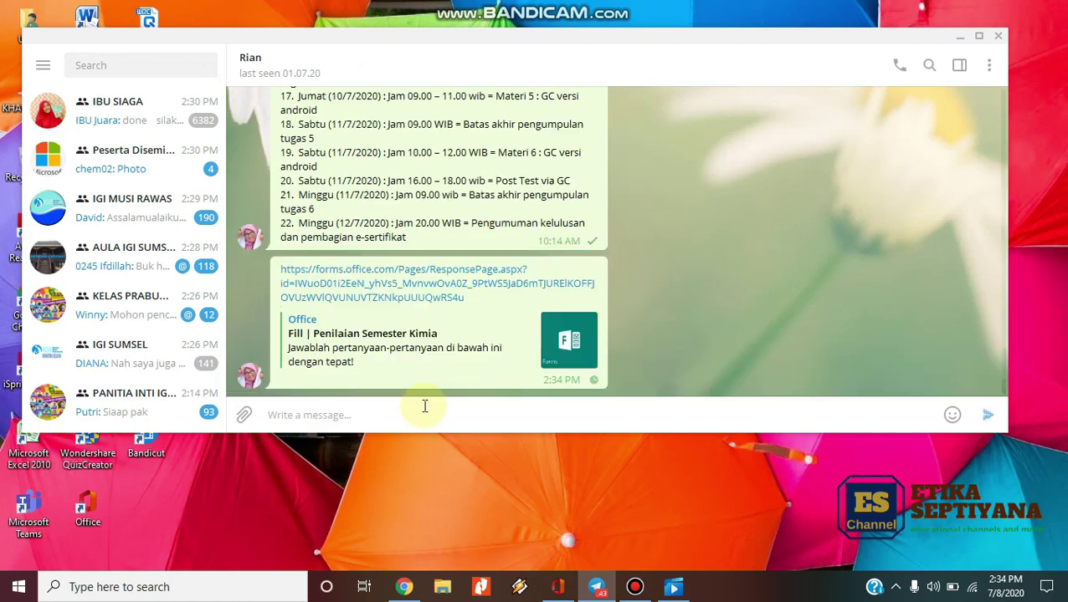
Open the quiz from the link sent in the chat and enter the respondent's name in Nama Lengkap
{"action": "left_click", "coordinate": [409, 290]}
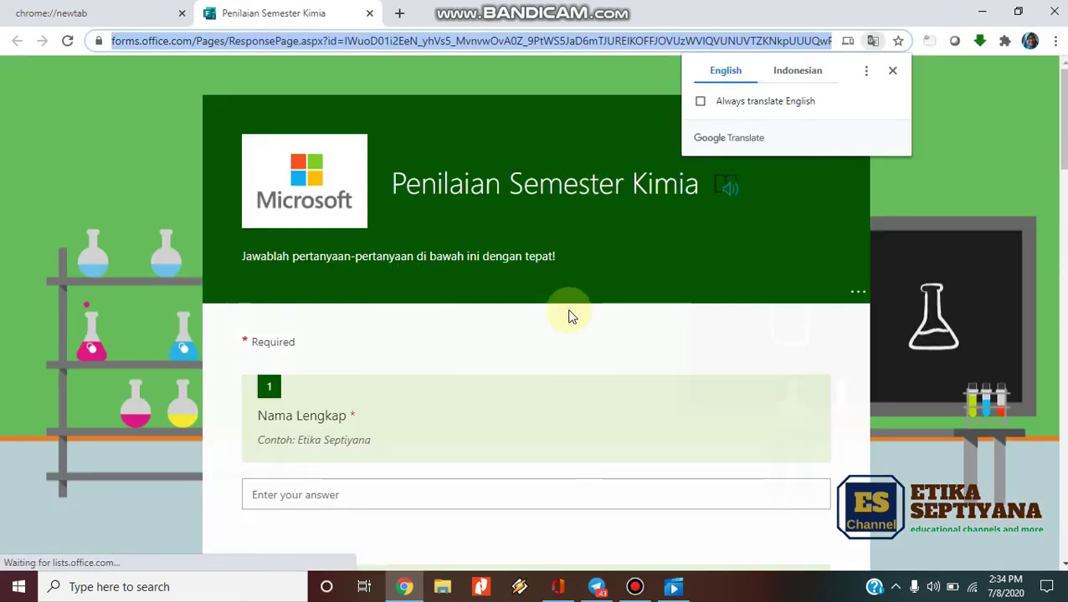
{"action": "left_click", "coordinate": [336, 490]}
{"action": "type", "text": "Etika"}
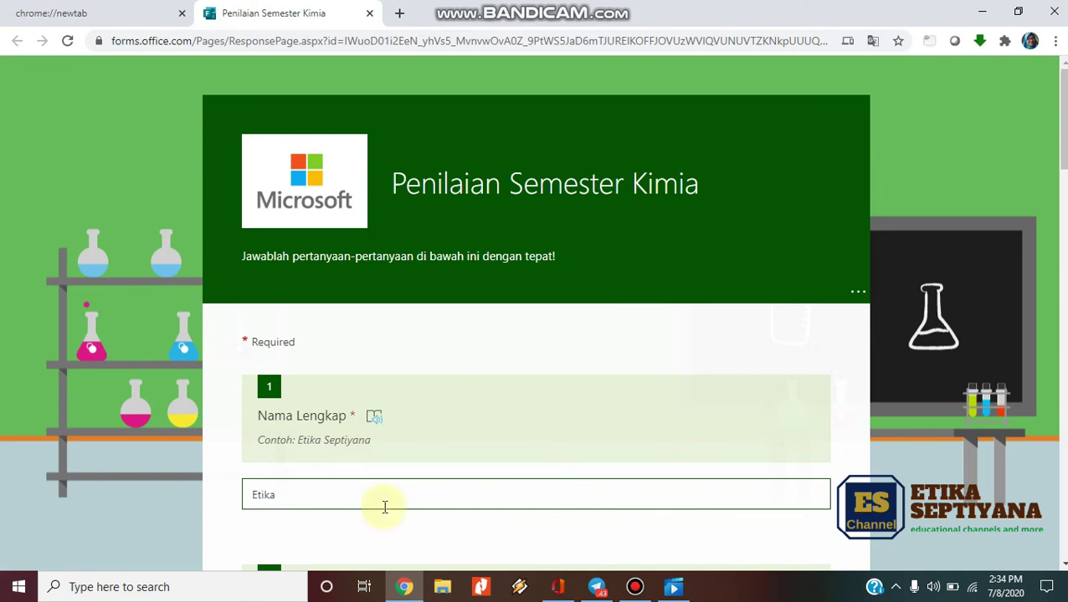
Select XI MIPA 2 as the Kelas answer and choose Arhennius for question 3 about the acid theory
{"action": "scroll", "coordinate": [1061, 566], "scroll_direction": "down", "scroll_amount": 4}
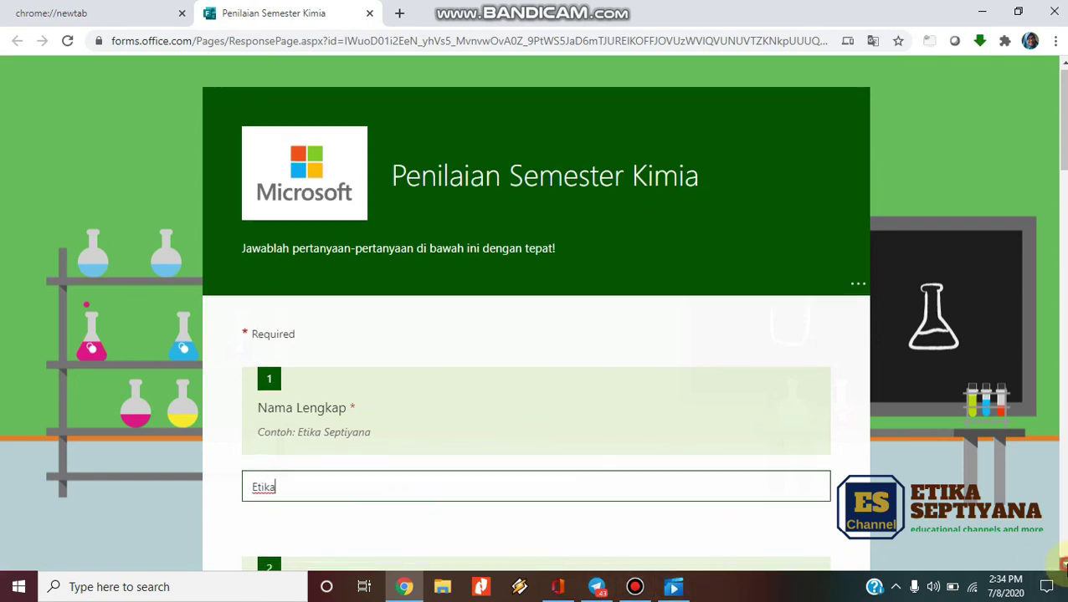
{"action": "scroll", "coordinate": [1061, 566], "scroll_direction": "down", "scroll_amount": 2}
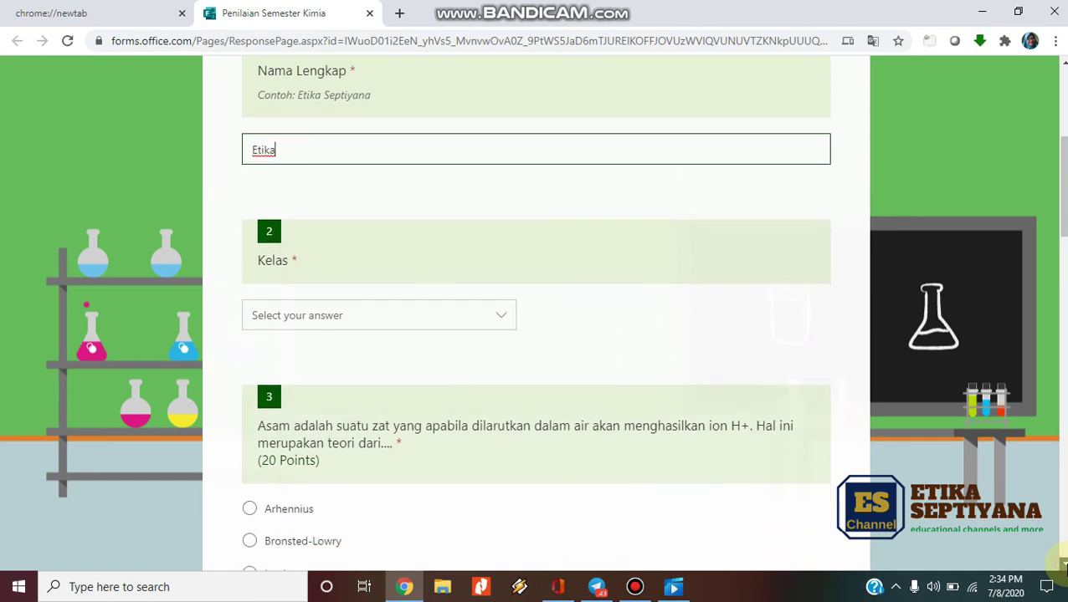
{"action": "left_click", "coordinate": [504, 286]}
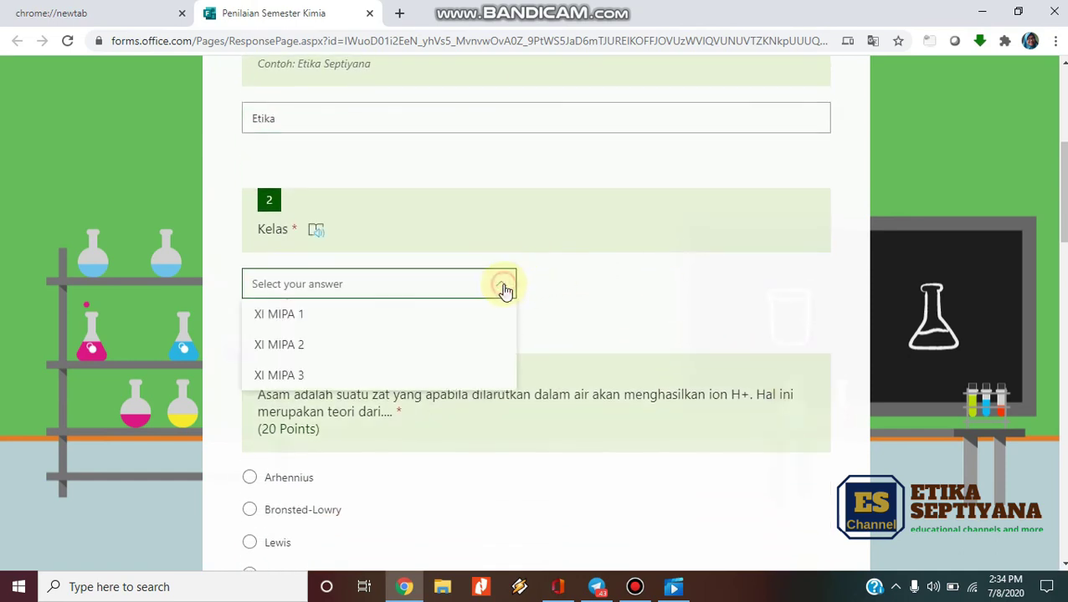
{"action": "left_click", "coordinate": [433, 348]}
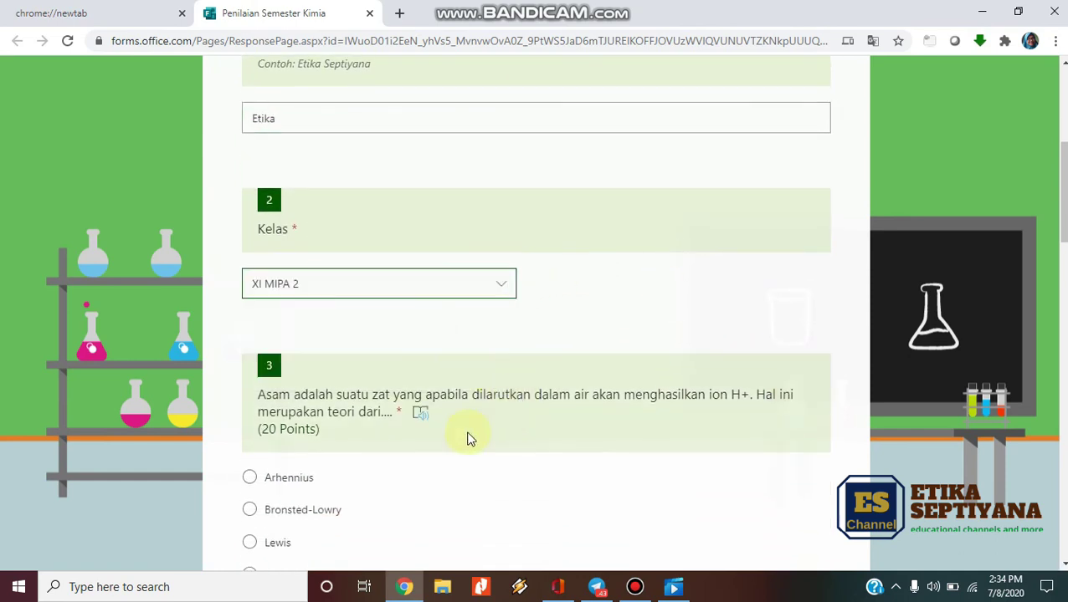
{"action": "left_click", "coordinate": [328, 481]}
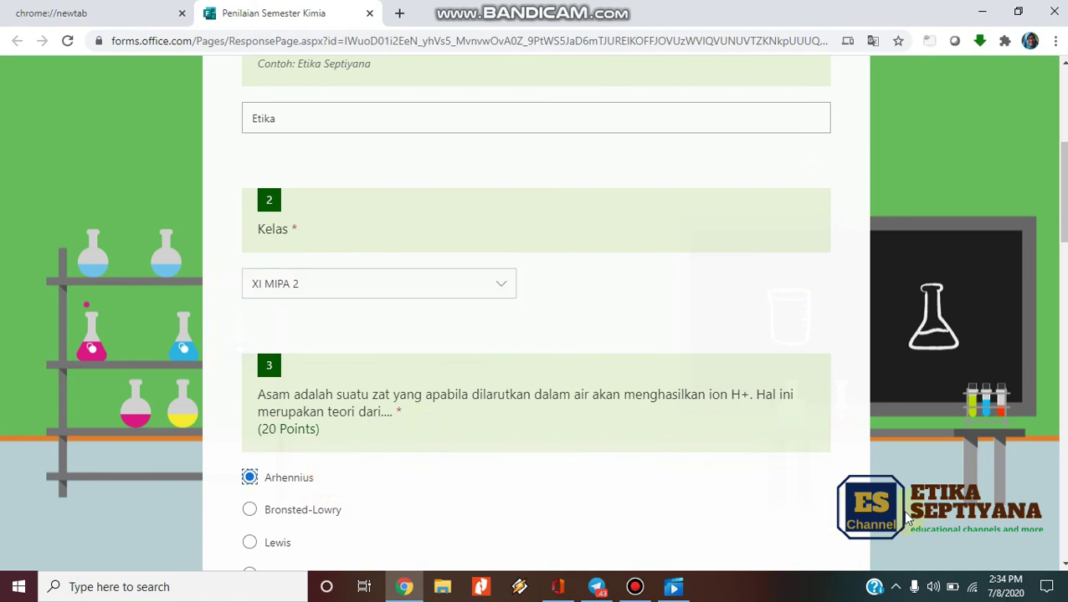
Tick Susu, Mentega, Mayonais and Agar-agar as the colloid examples in question 4
{"action": "scroll", "coordinate": [536, 313], "scroll_direction": "down", "scroll_amount": 4}
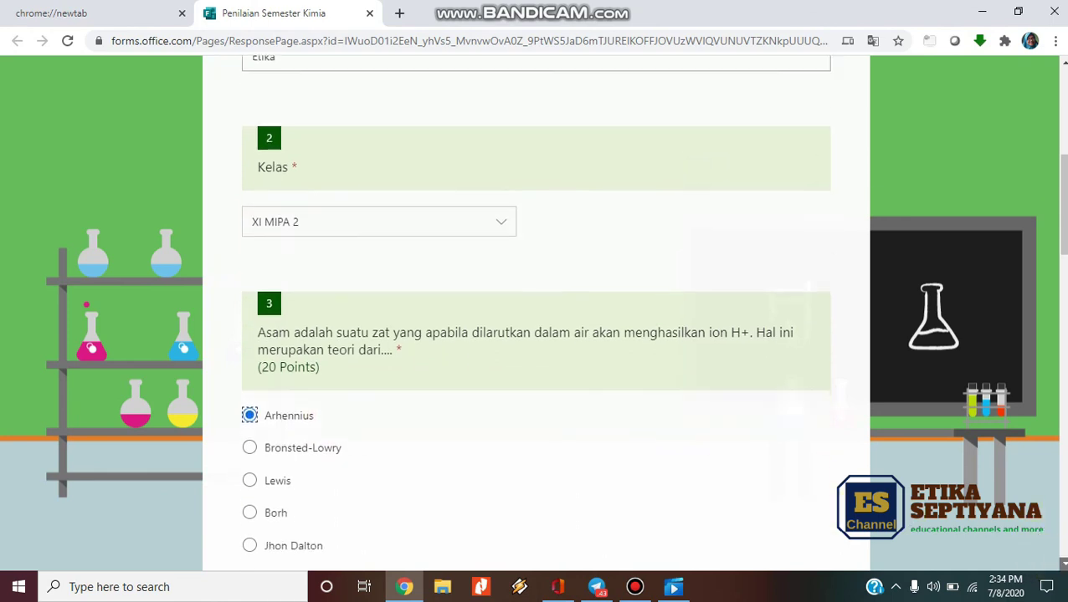
{"action": "scroll", "coordinate": [539, 496], "scroll_direction": "down", "scroll_amount": 1}
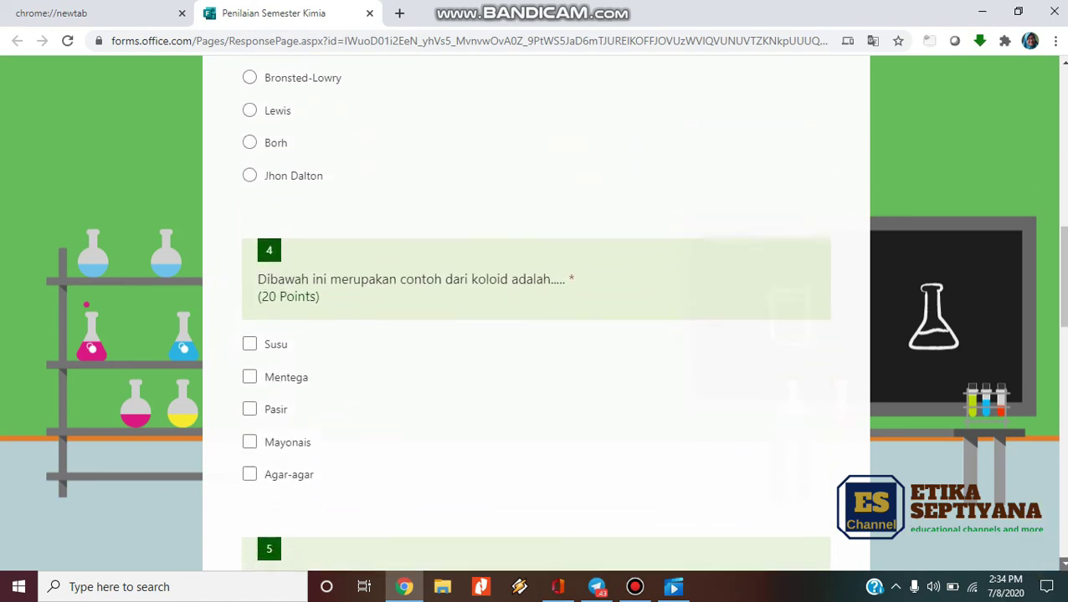
{"action": "left_click", "coordinate": [251, 339]}
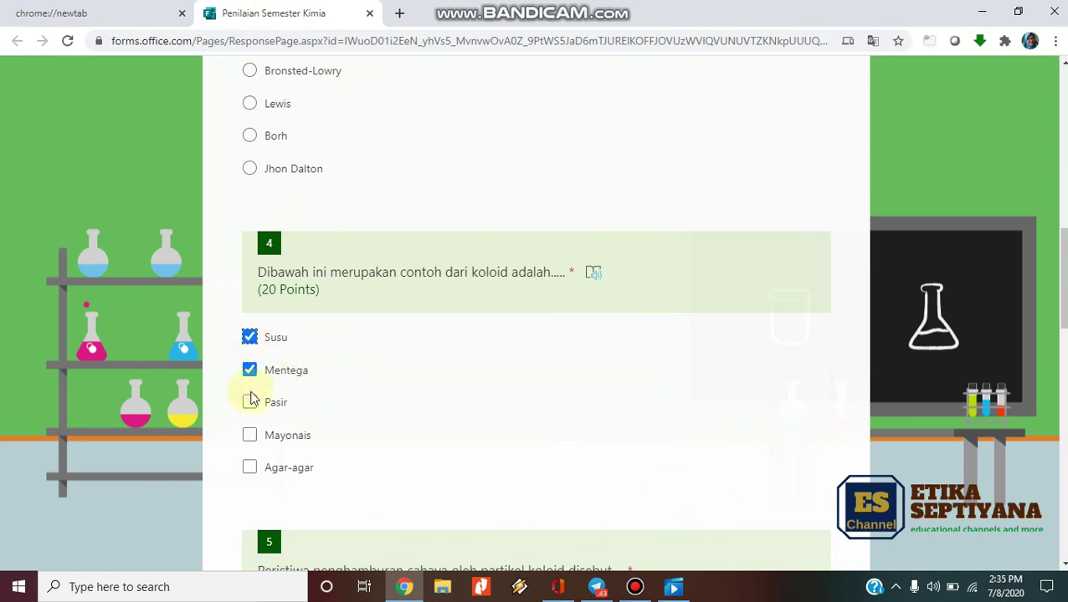
{"action": "left_click", "coordinate": [254, 436]}
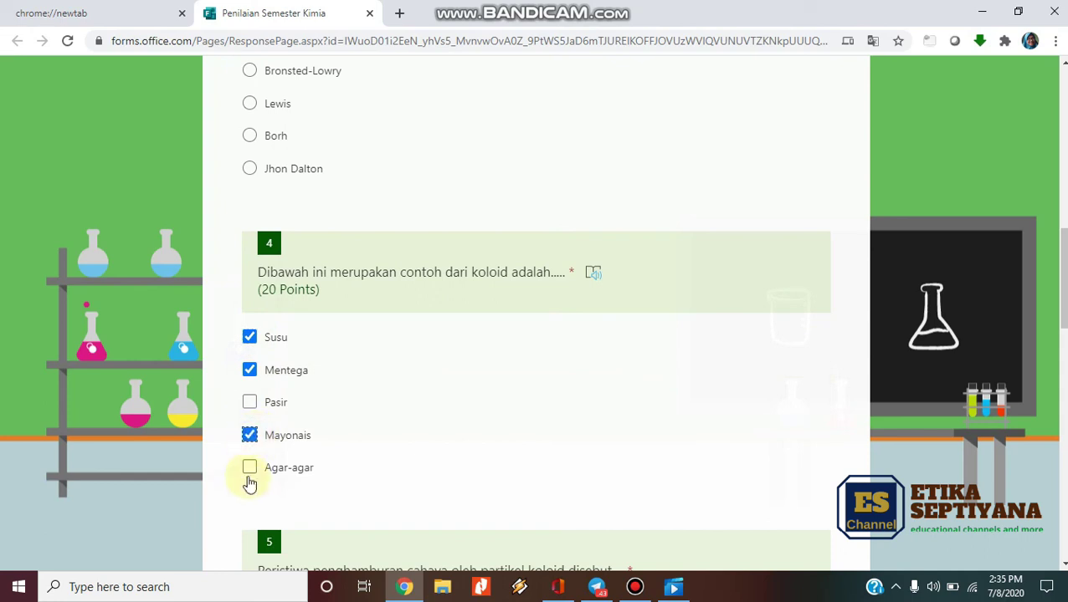
{"action": "left_click", "coordinate": [251, 469]}
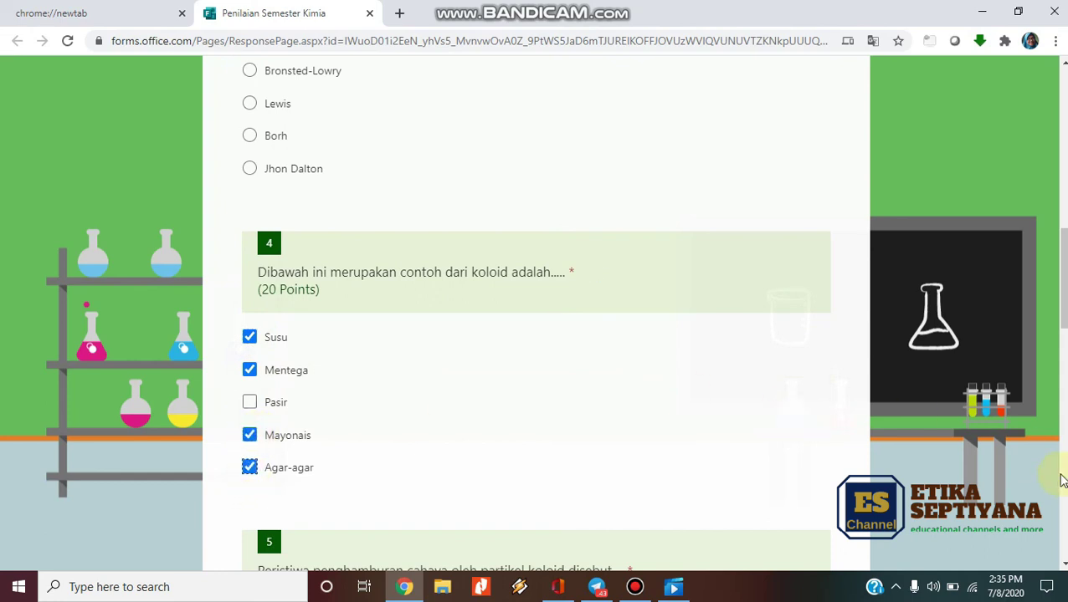
{"action": "scroll", "coordinate": [1064, 566], "scroll_direction": "down", "scroll_amount": 4}
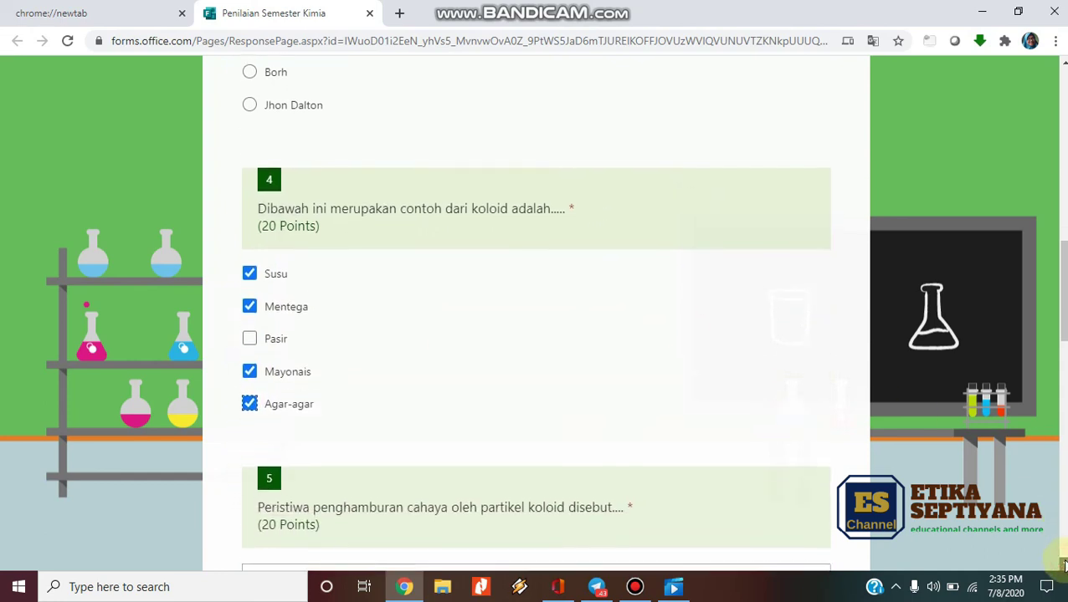
Answer question 5 about light scattering with "efek tyndall" and choose Salah for question 6 about bases
{"action": "left_click", "coordinate": [1064, 566]}
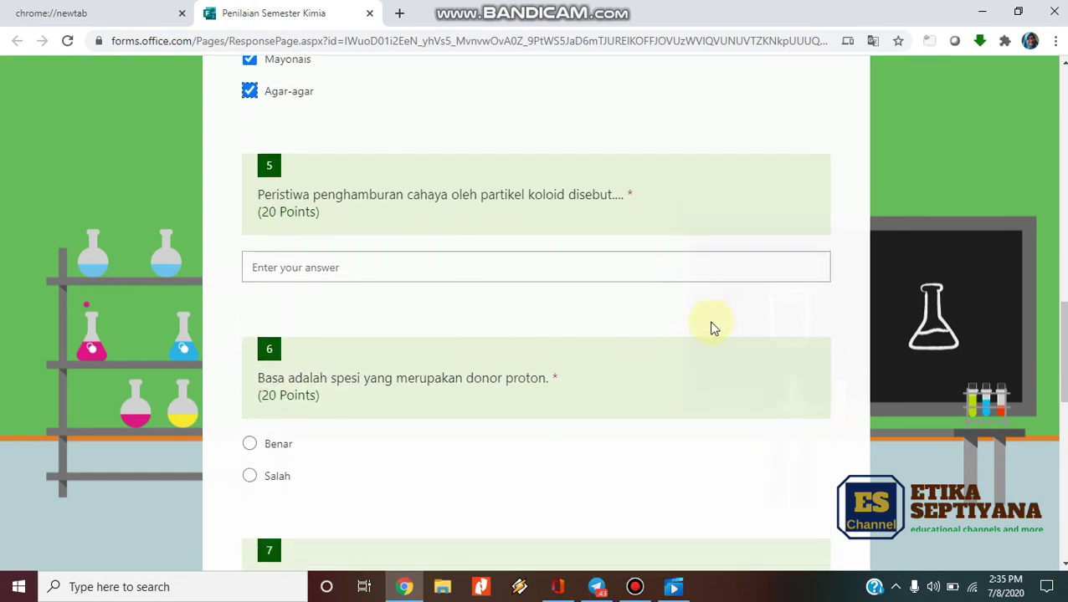
{"action": "type", "text": "e"}
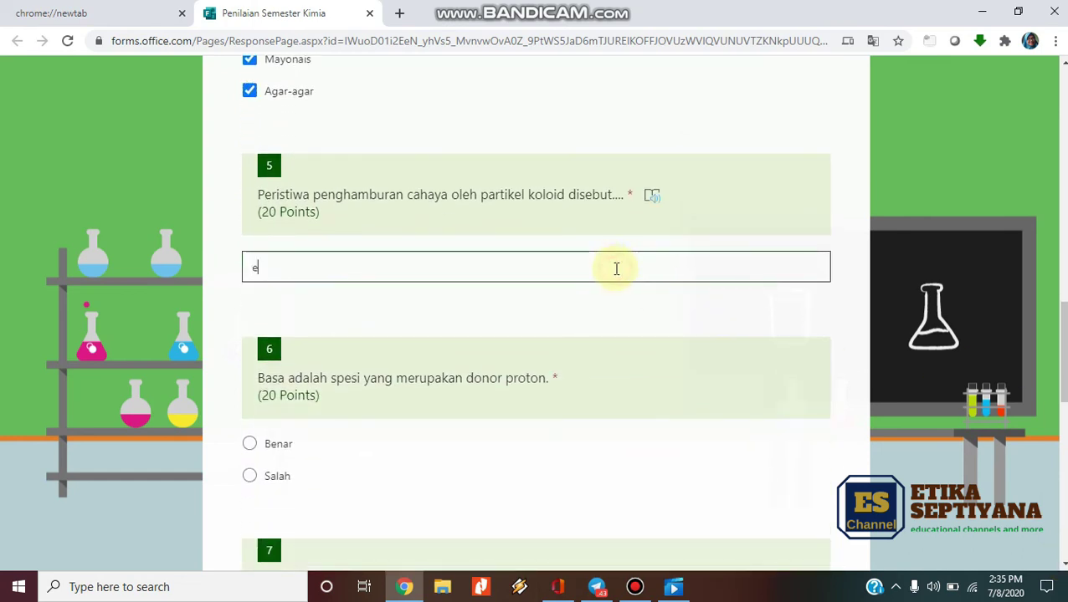
{"action": "type", "text": "fek tyndall"}
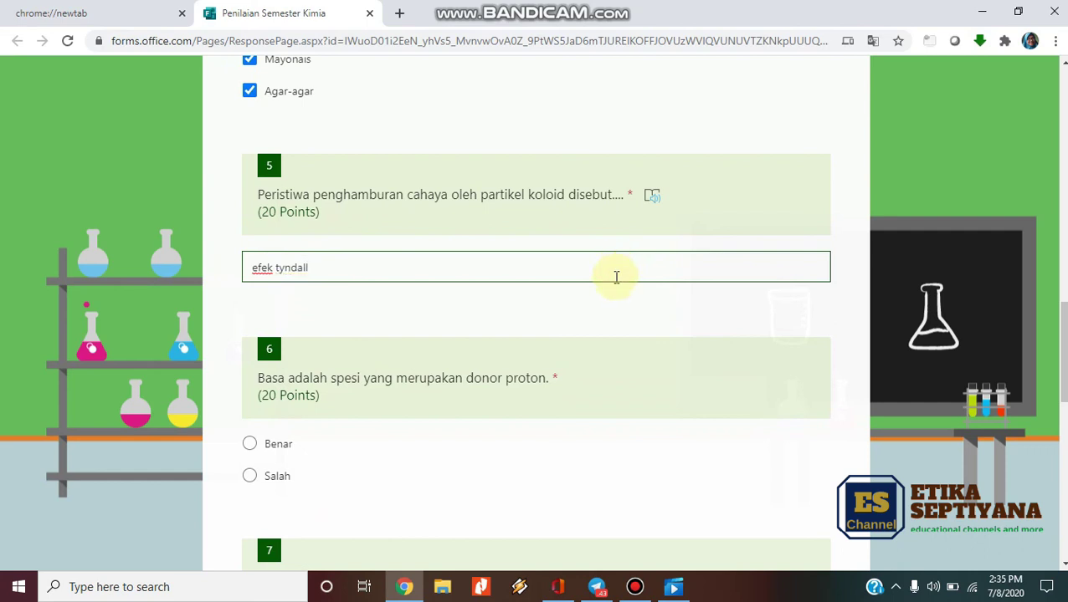
{"action": "left_click", "coordinate": [267, 480]}
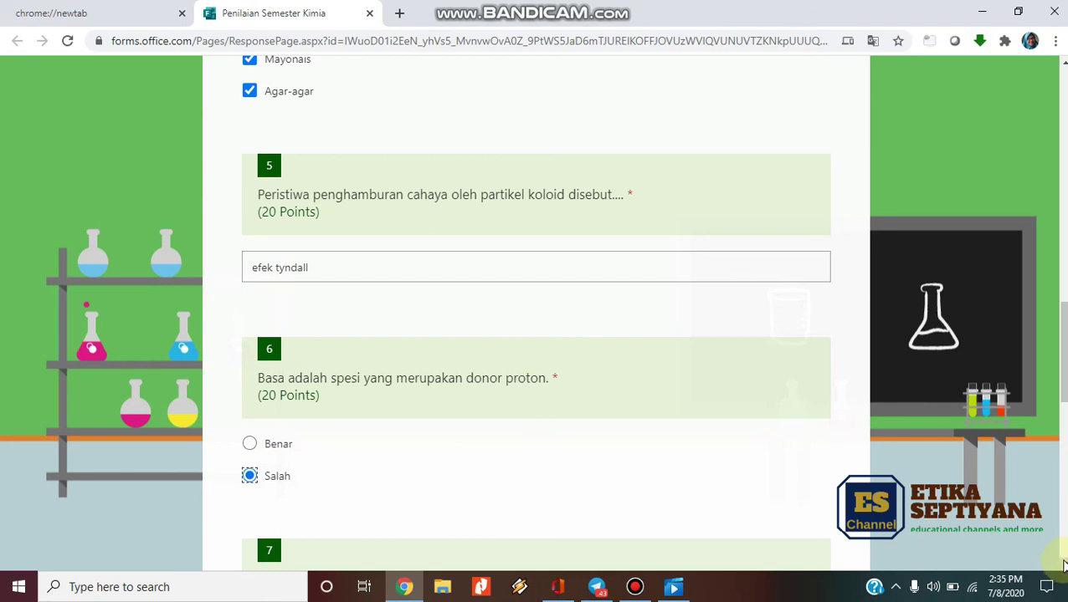
Tick Asam and Basa as the answers to picture question 7 and submit the quiz response
{"action": "left_click", "coordinate": [1061, 567]}
{"action": "scroll", "coordinate": [1062, 569], "scroll_direction": "down", "scroll_amount": 3}
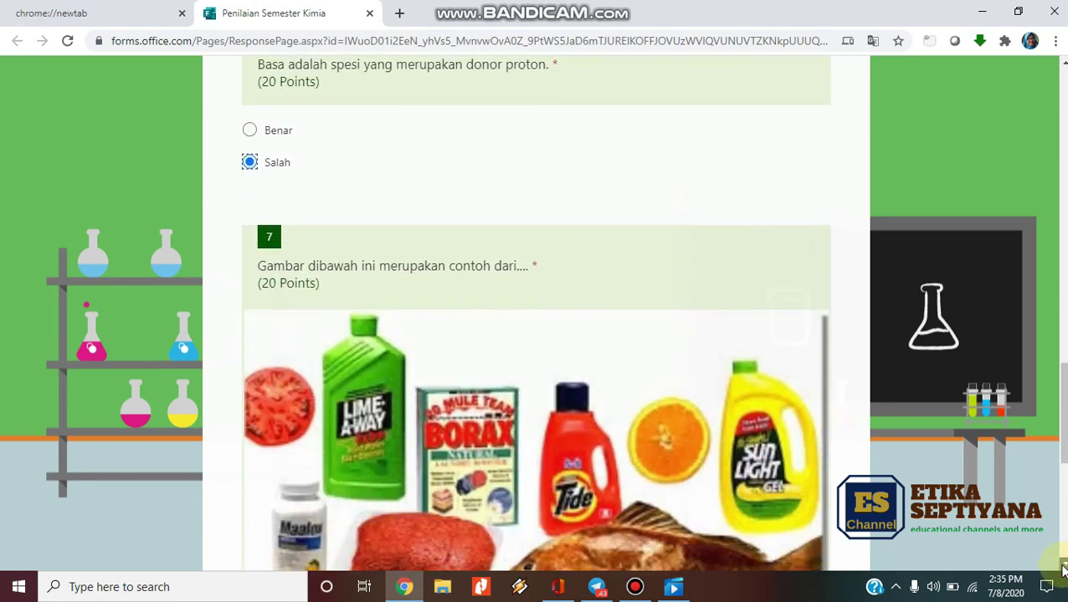
{"action": "scroll", "coordinate": [1063, 569], "scroll_direction": "down", "scroll_amount": 3}
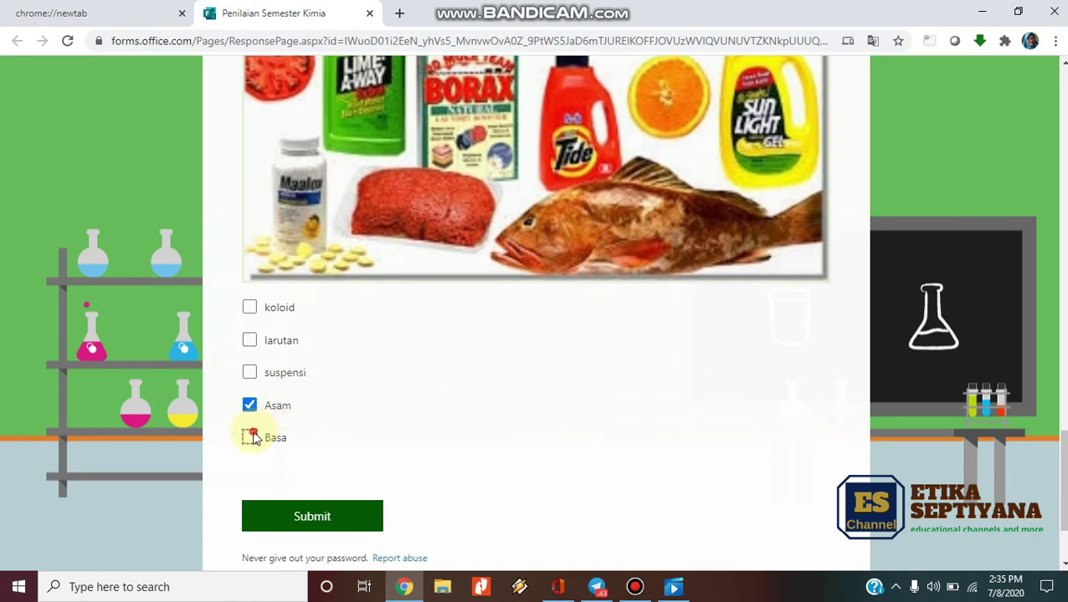
{"action": "left_click", "coordinate": [313, 520]}
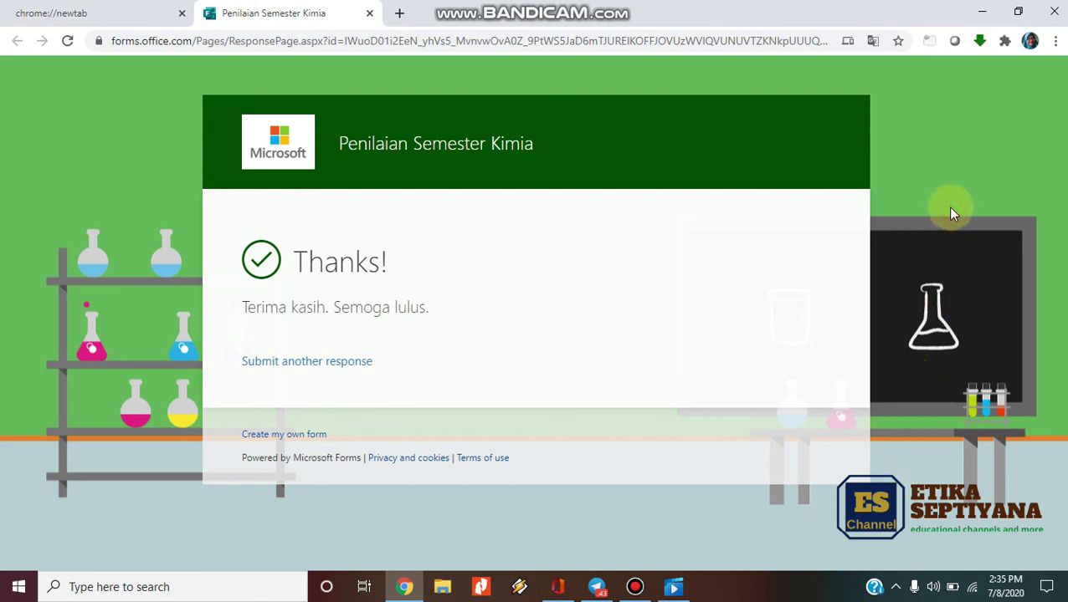
Leave the submitted quiz page and load the office.com home page in another browser tab
{"action": "left_click", "coordinate": [92, 18]}
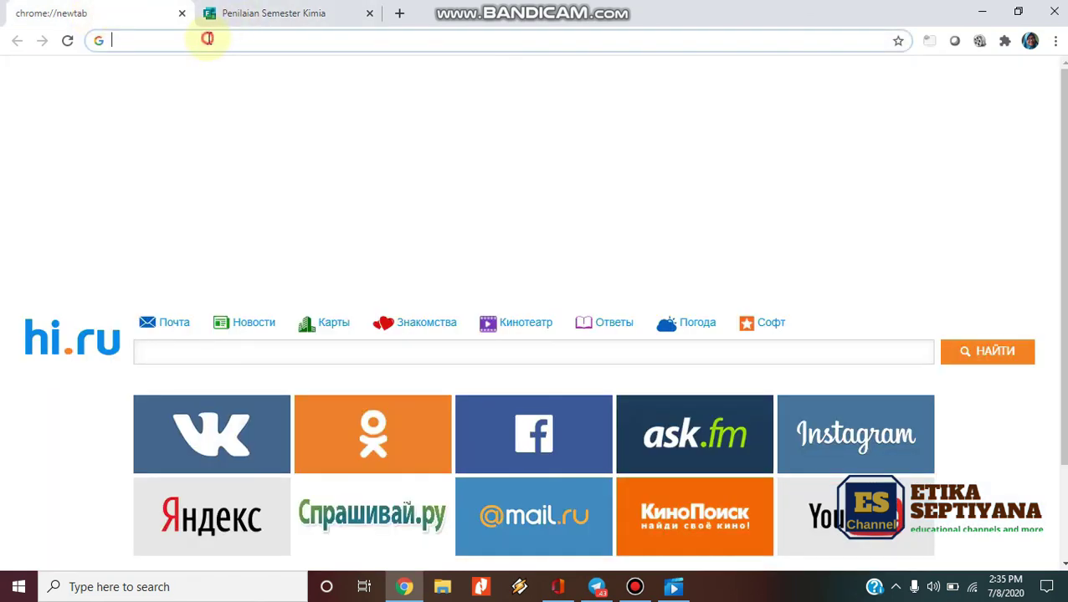
{"action": "left_click", "coordinate": [209, 39]}
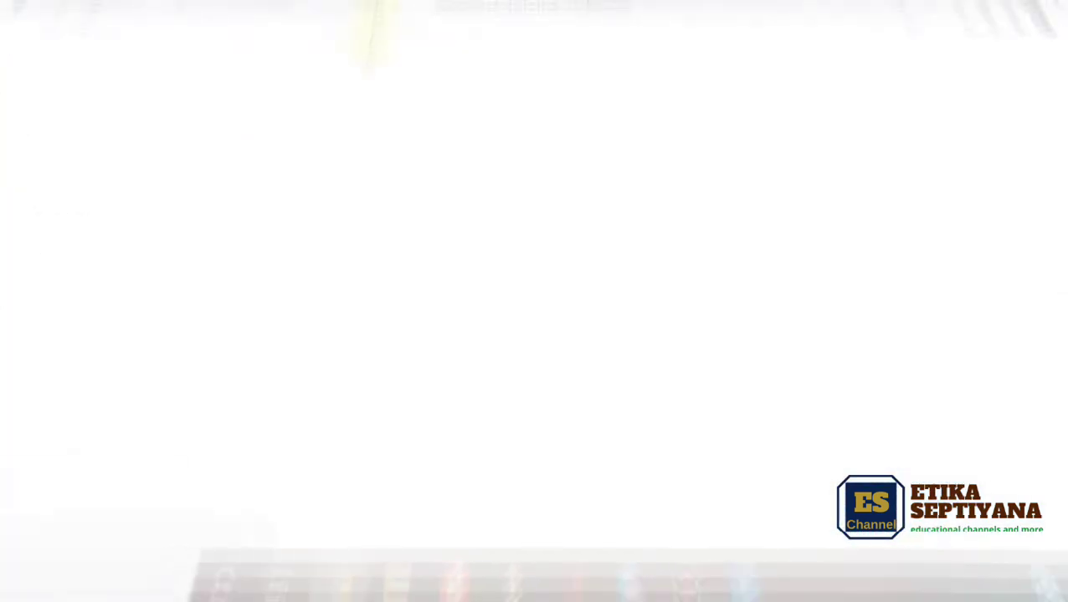
{"action": "type", "text": "f"}
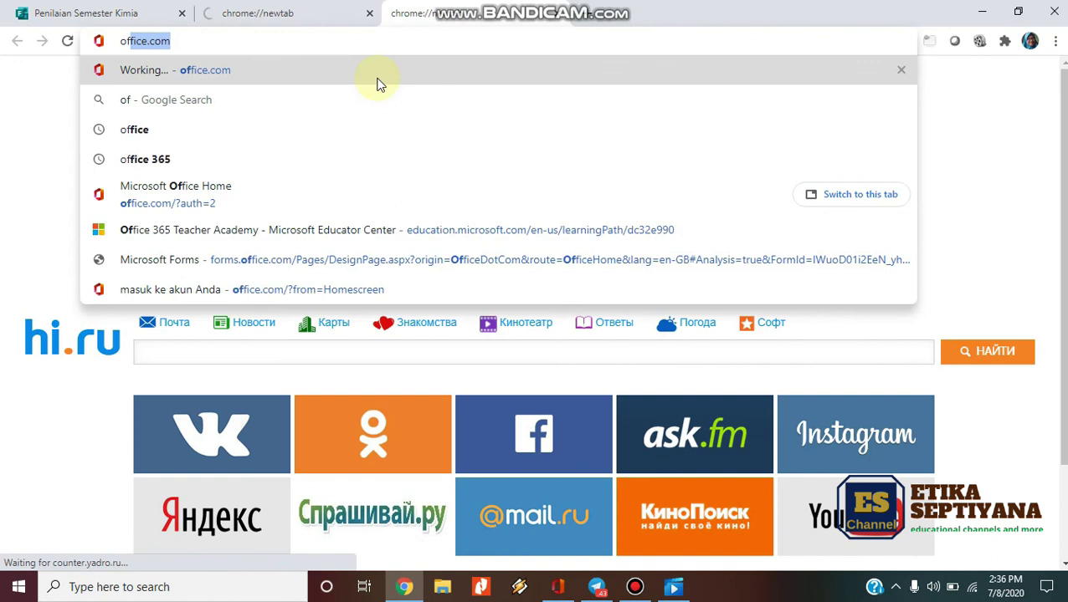
{"action": "key", "text": "Return"}
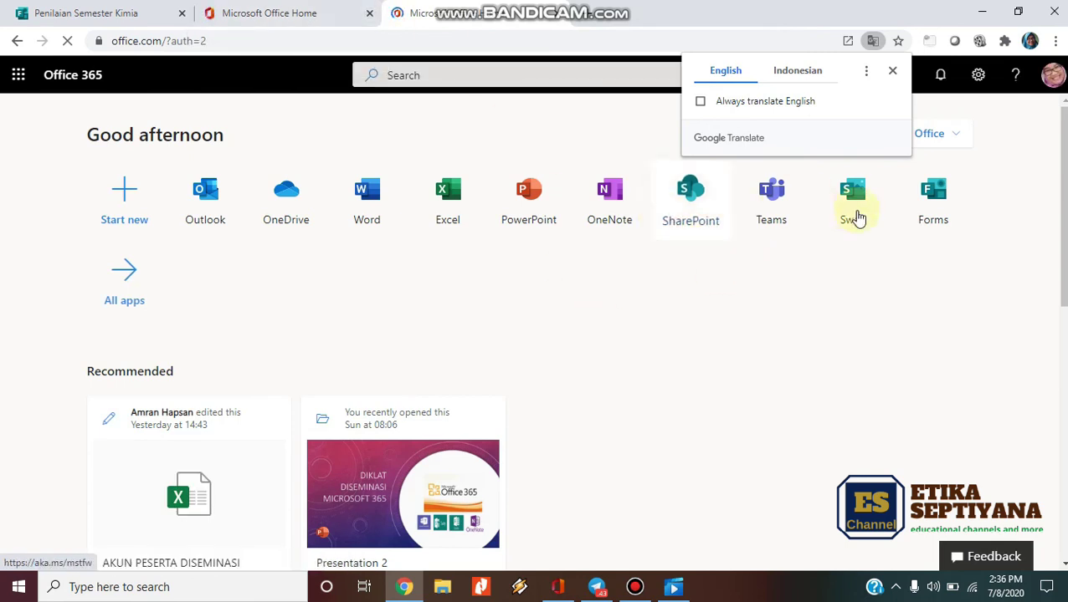
Launch Forms from Office 365, dismiss the translation prompt and open the Penilaian Semester Kimia quiz
{"action": "left_click", "coordinate": [921, 215]}
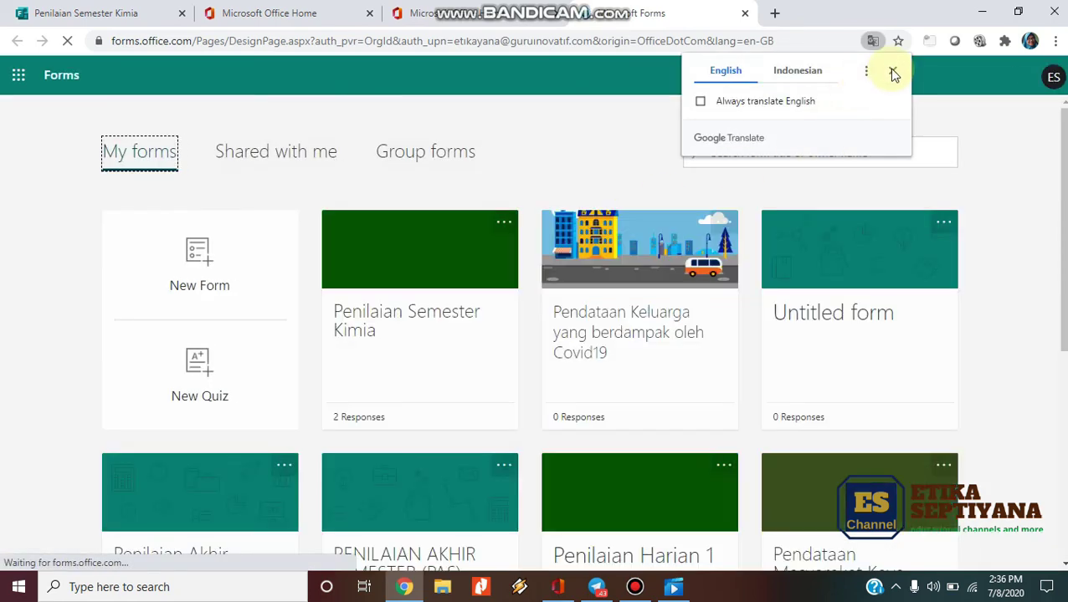
{"action": "left_click", "coordinate": [892, 70]}
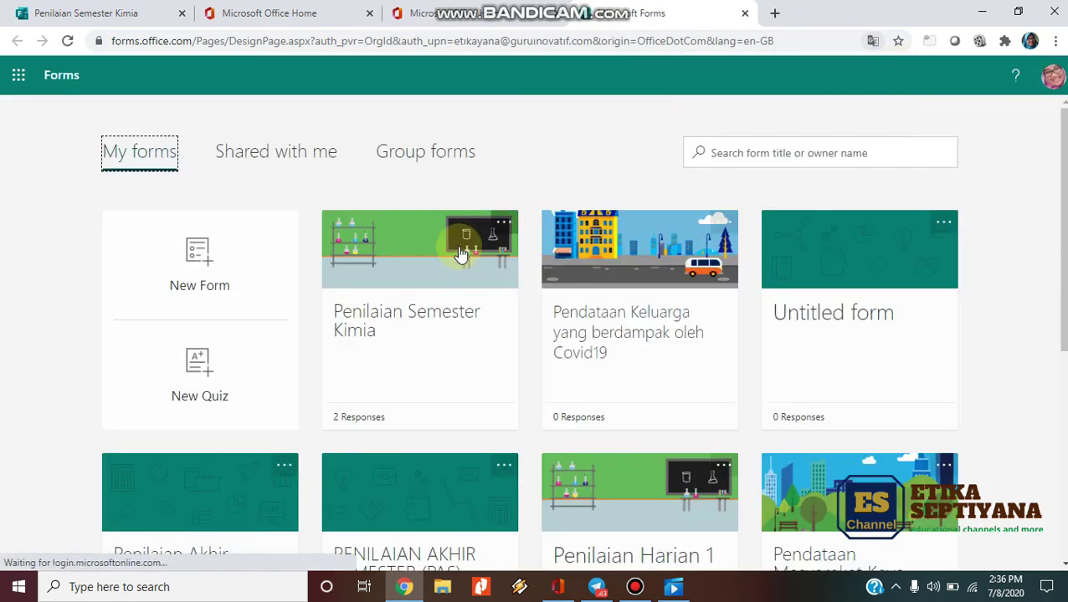
{"action": "left_click", "coordinate": [414, 279]}
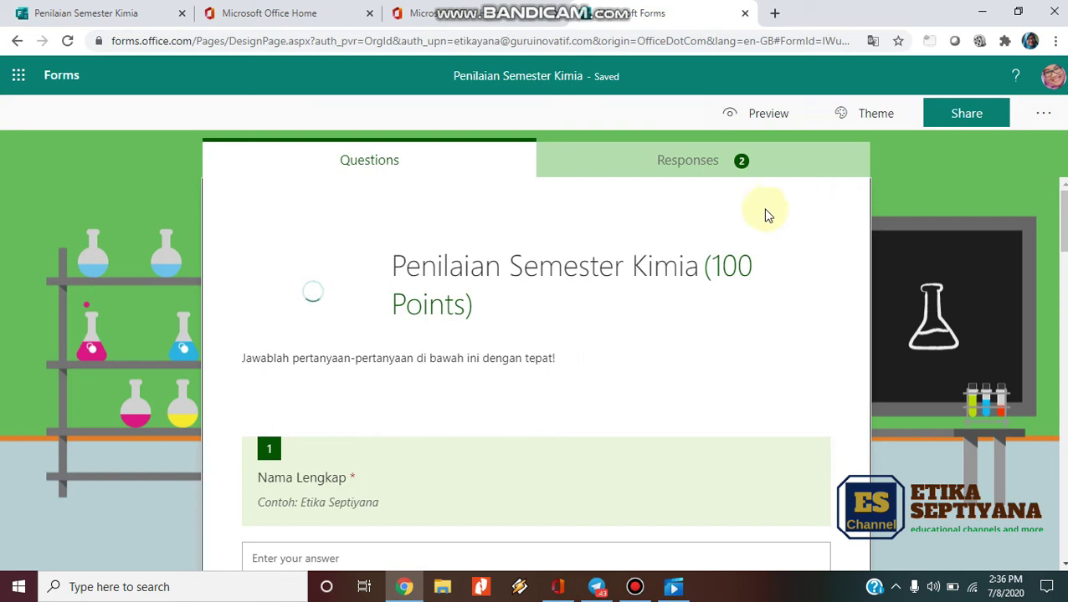
Review the quiz's response summary and the charts for its questions, and export the responses to Excel
{"action": "left_click", "coordinate": [740, 163]}
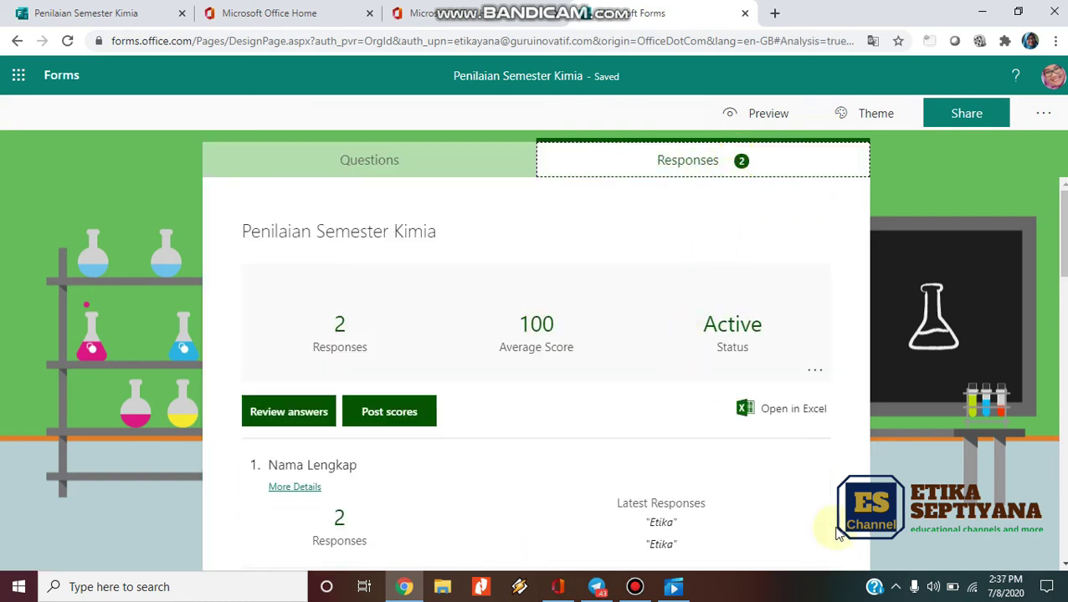
{"action": "scroll", "coordinate": [520, 481], "scroll_direction": "down", "scroll_amount": 4}
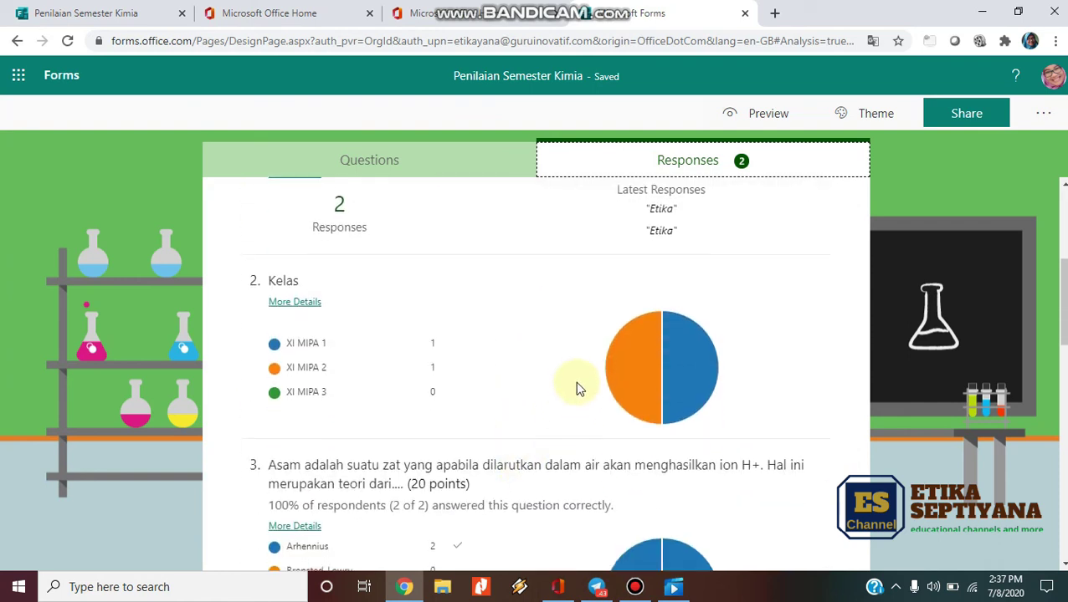
{"action": "scroll", "coordinate": [576, 389], "scroll_direction": "down", "scroll_amount": 2}
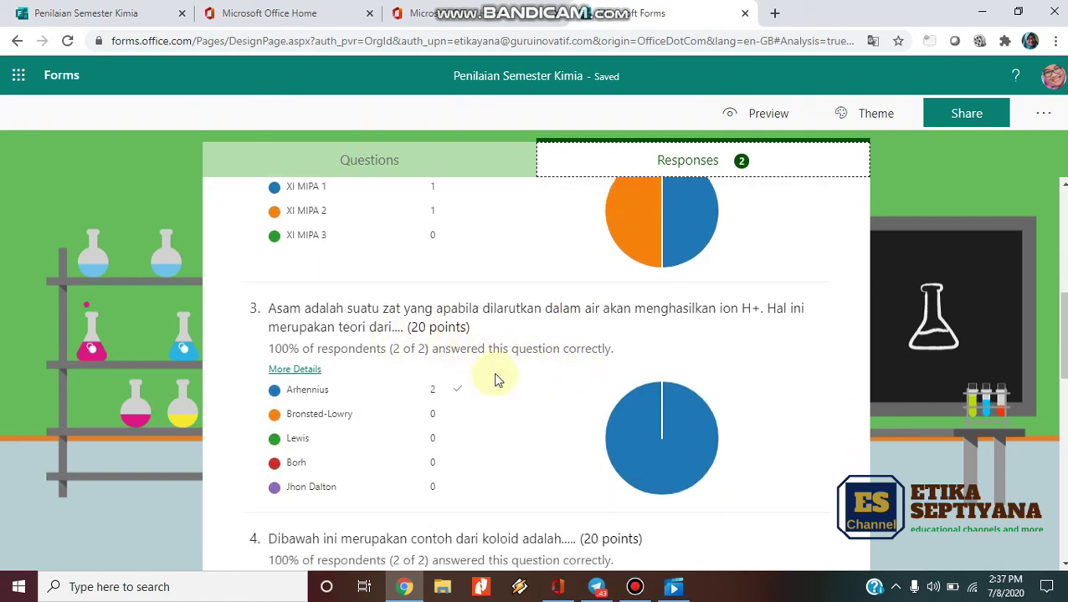
{"action": "scroll", "coordinate": [502, 390], "scroll_direction": "up", "scroll_amount": 4}
{"action": "scroll", "coordinate": [502, 387], "scroll_direction": "down", "scroll_amount": 7}
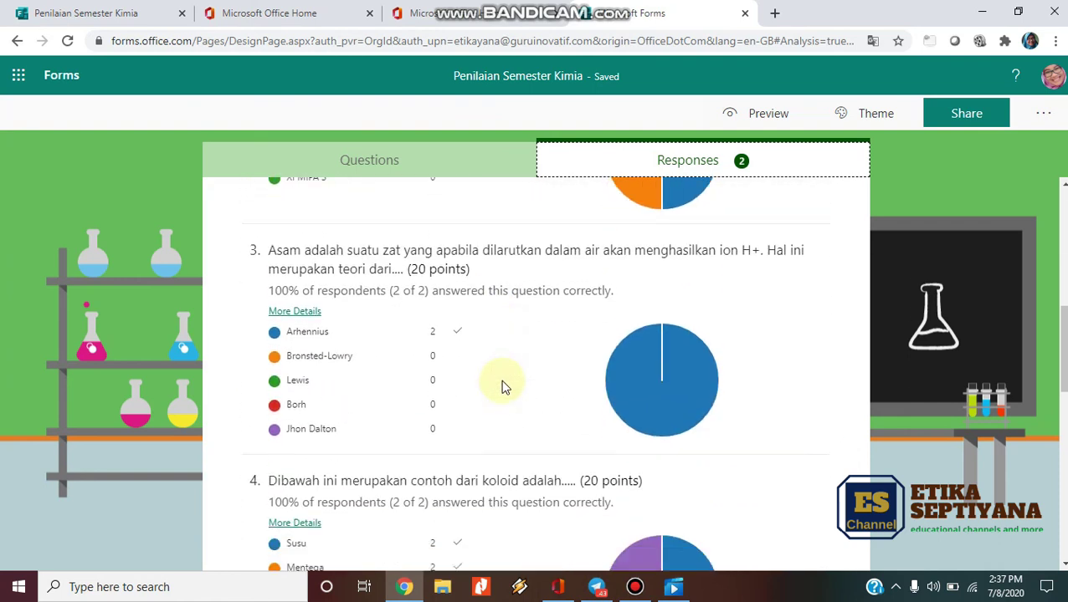
{"action": "scroll", "coordinate": [502, 386], "scroll_direction": "up", "scroll_amount": 10}
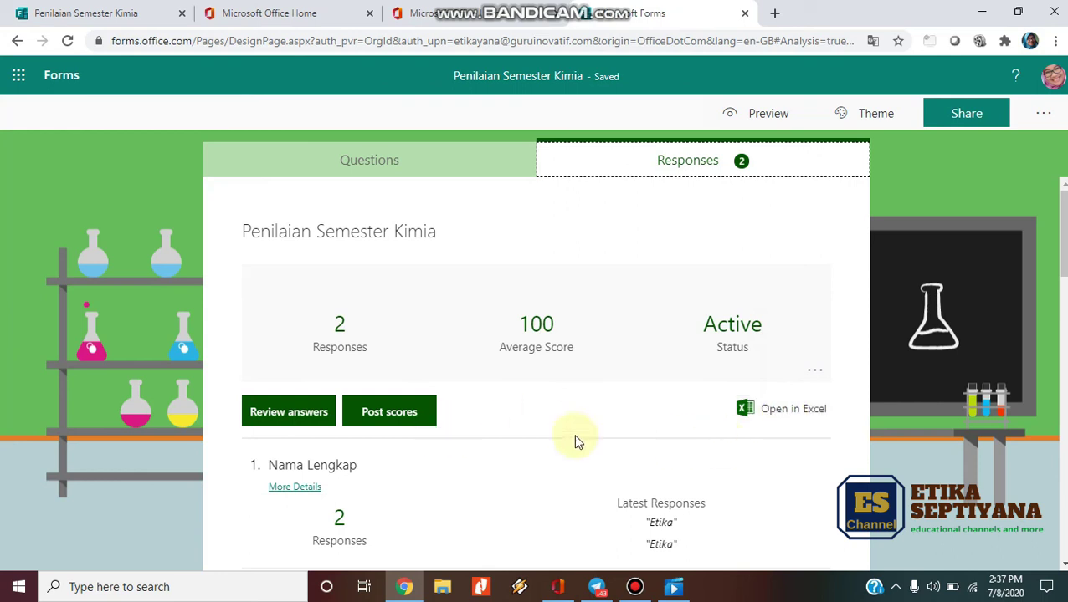
{"action": "left_click", "coordinate": [805, 419]}
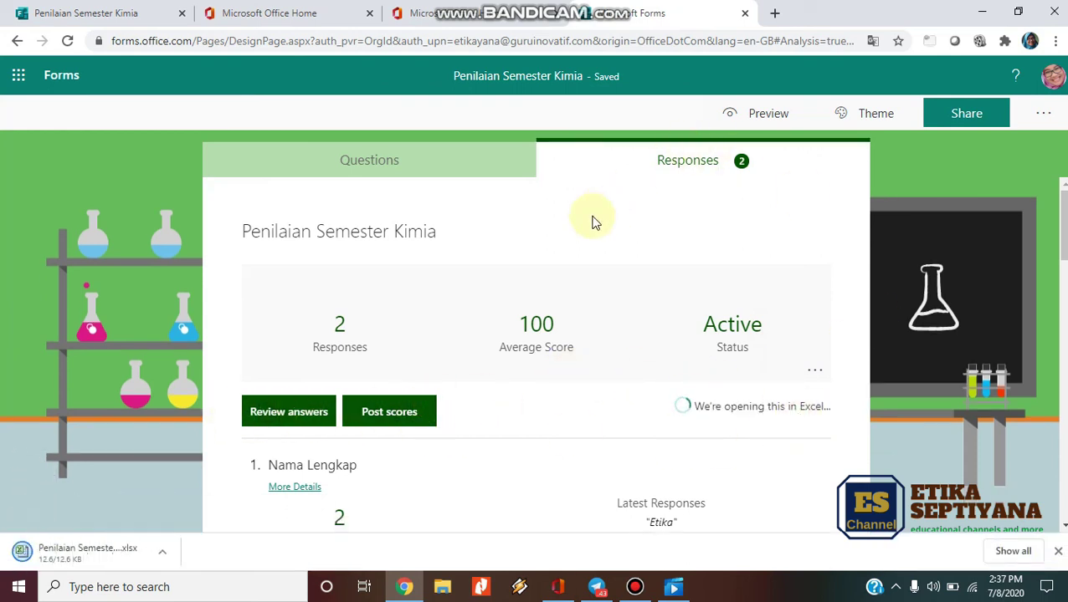